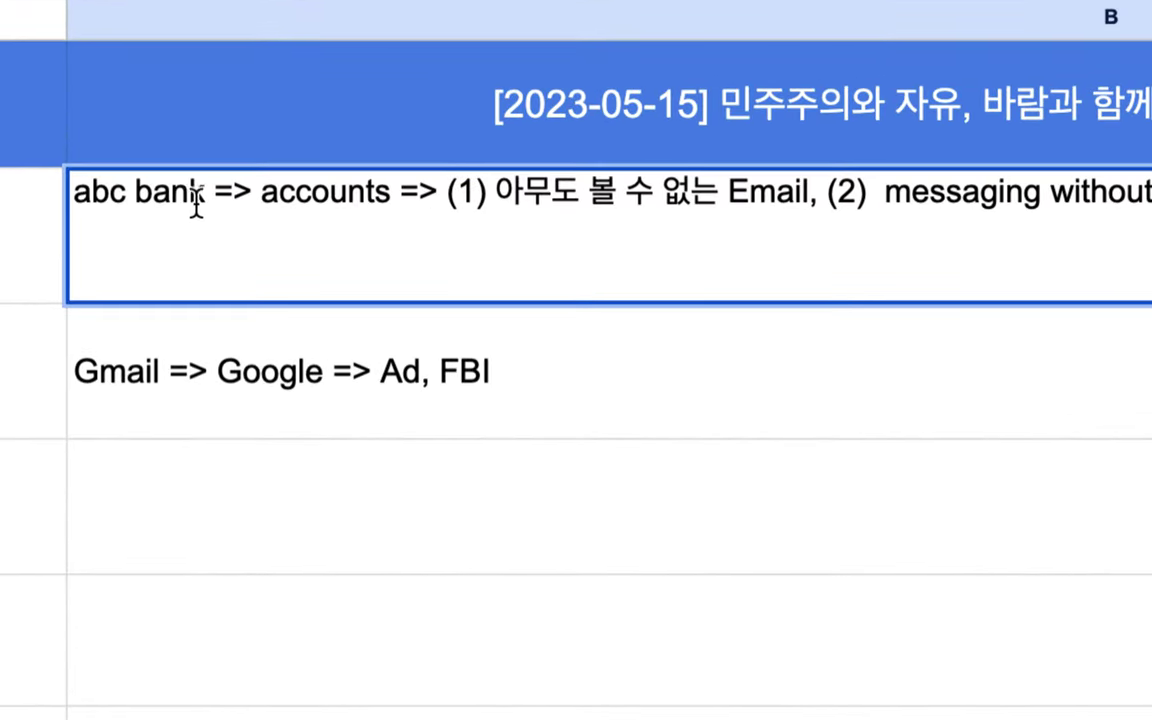
{"action": "left_click_drag", "start_coordinate": [197, 200], "coordinate": [70, 200]}
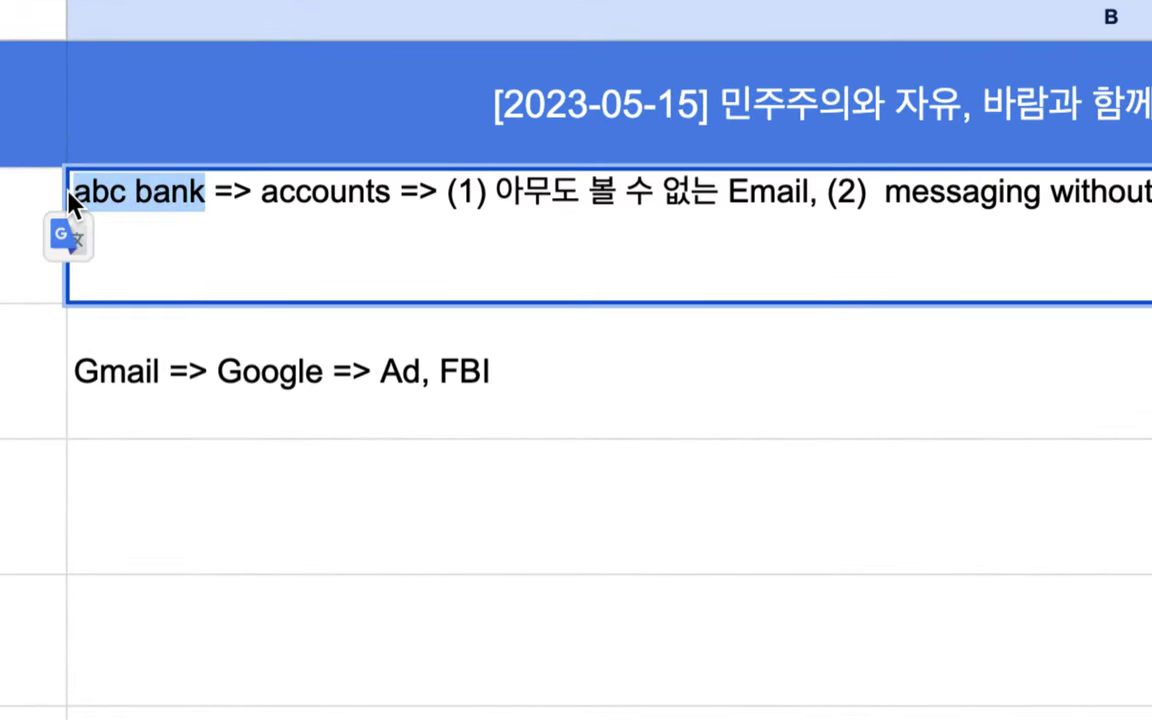
{"action": "left_click_drag", "start_coordinate": [436, 194], "coordinate": [425, 258]}
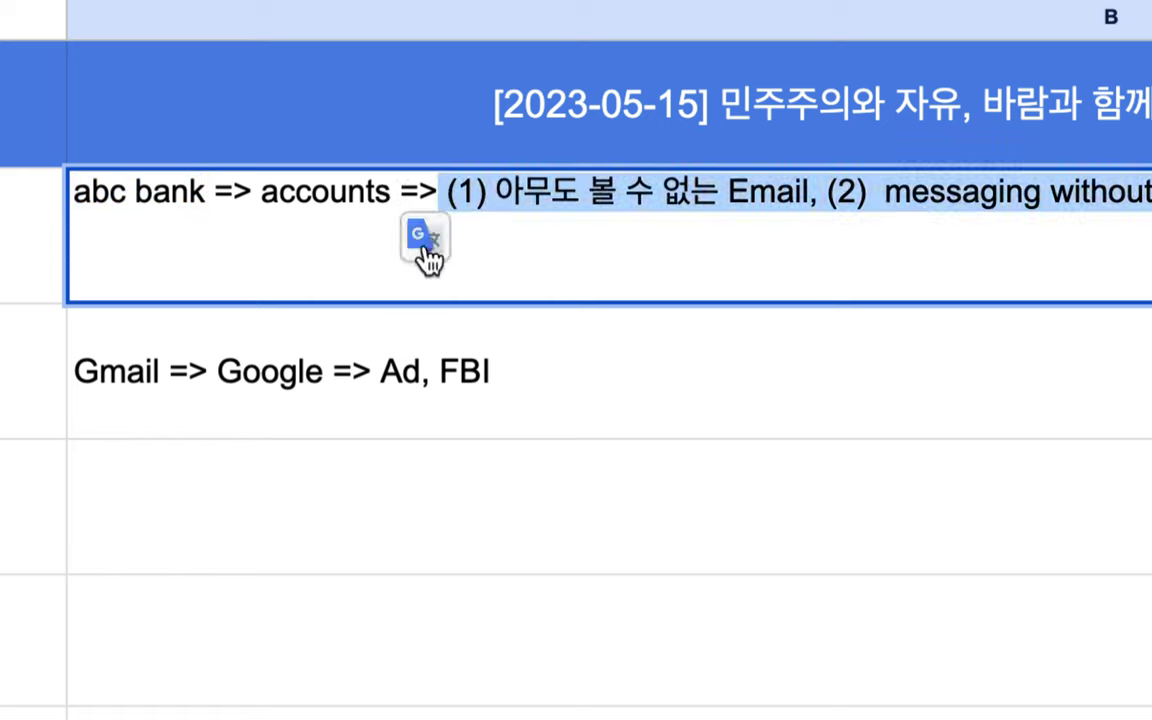
- Enter "예금 이자는 높고, 대출 이자는 낮은 은행" in the empty cell below the Gmail note
{"action": "left_click", "coordinate": [190, 477]}
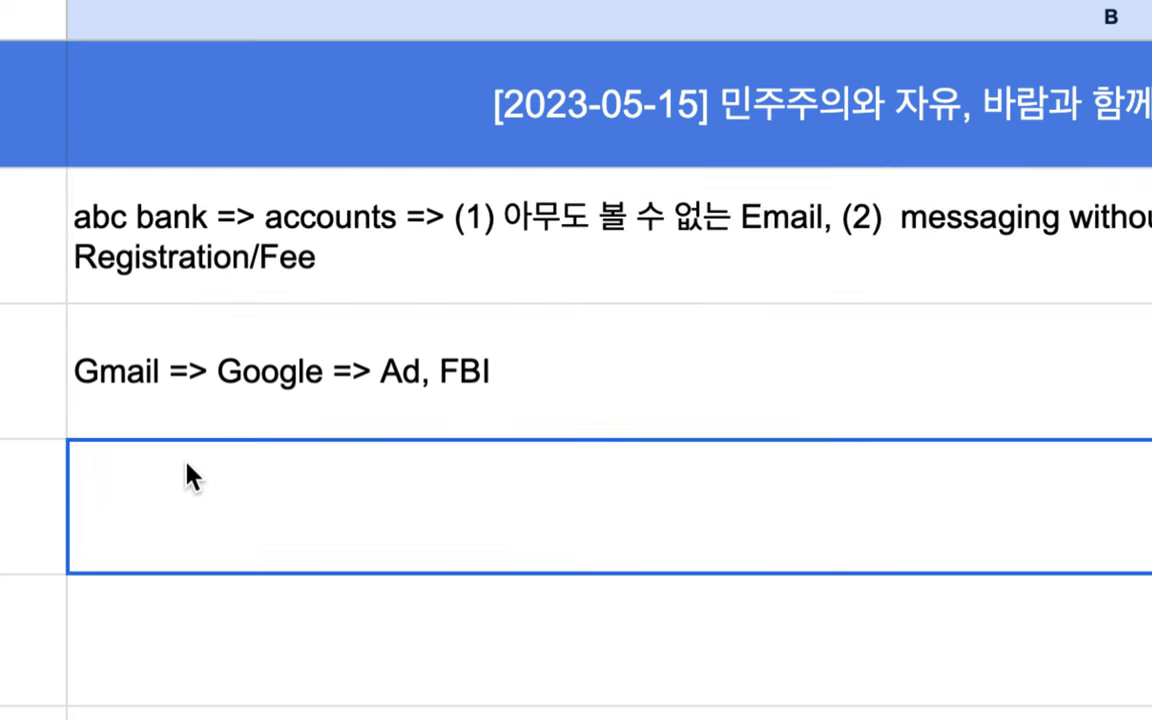
{"action": "type", "text": "d"}
{"action": "key", "text": "BackSpace"}
{"action": "type", "text": "예금 이자는 높고, "}
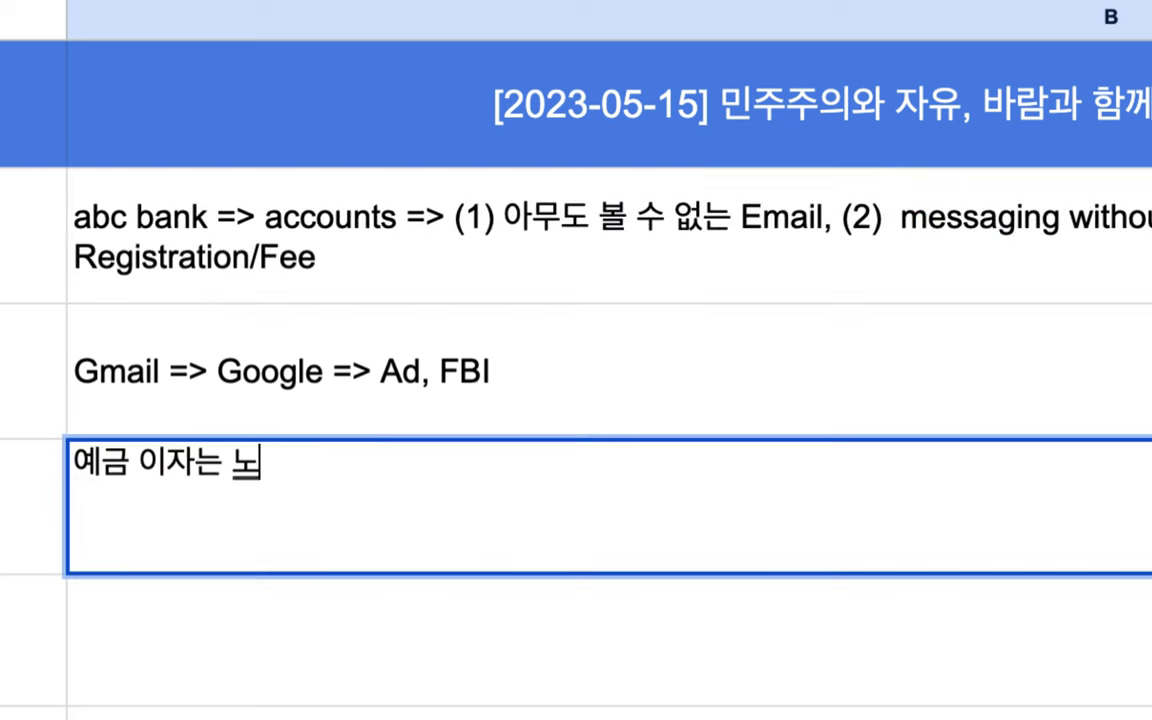
{"action": "type", "text": "대출 이자는 낮"}
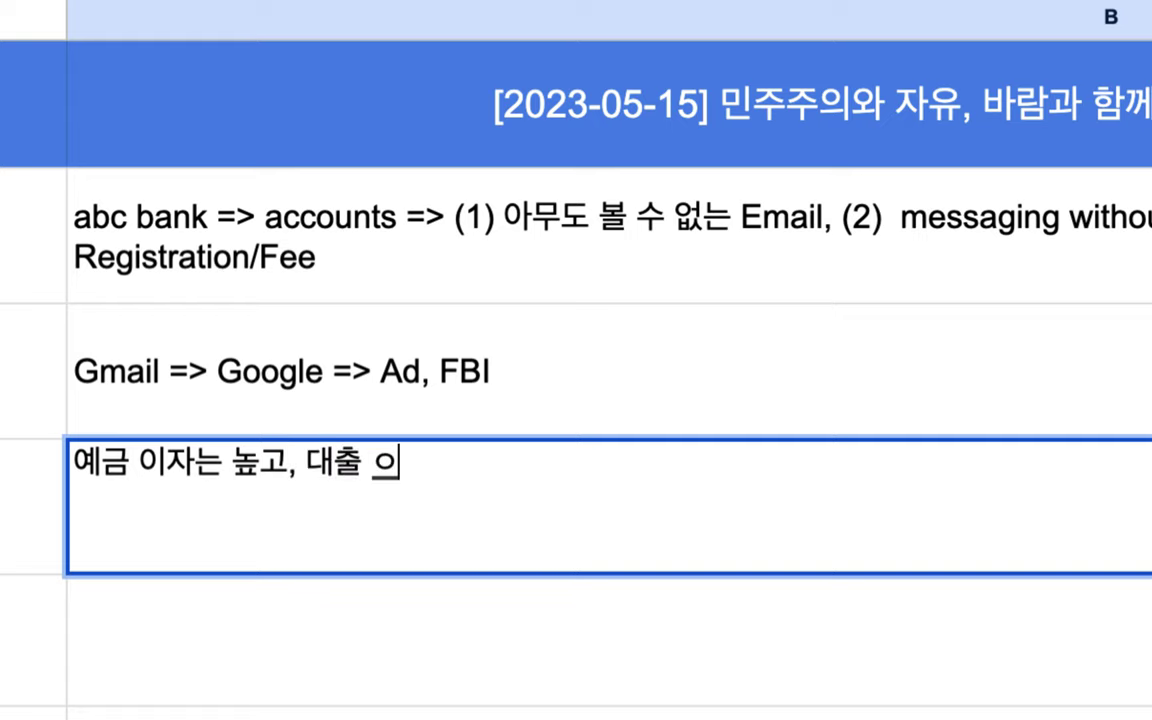
{"action": "type", "text": "은 은행"}
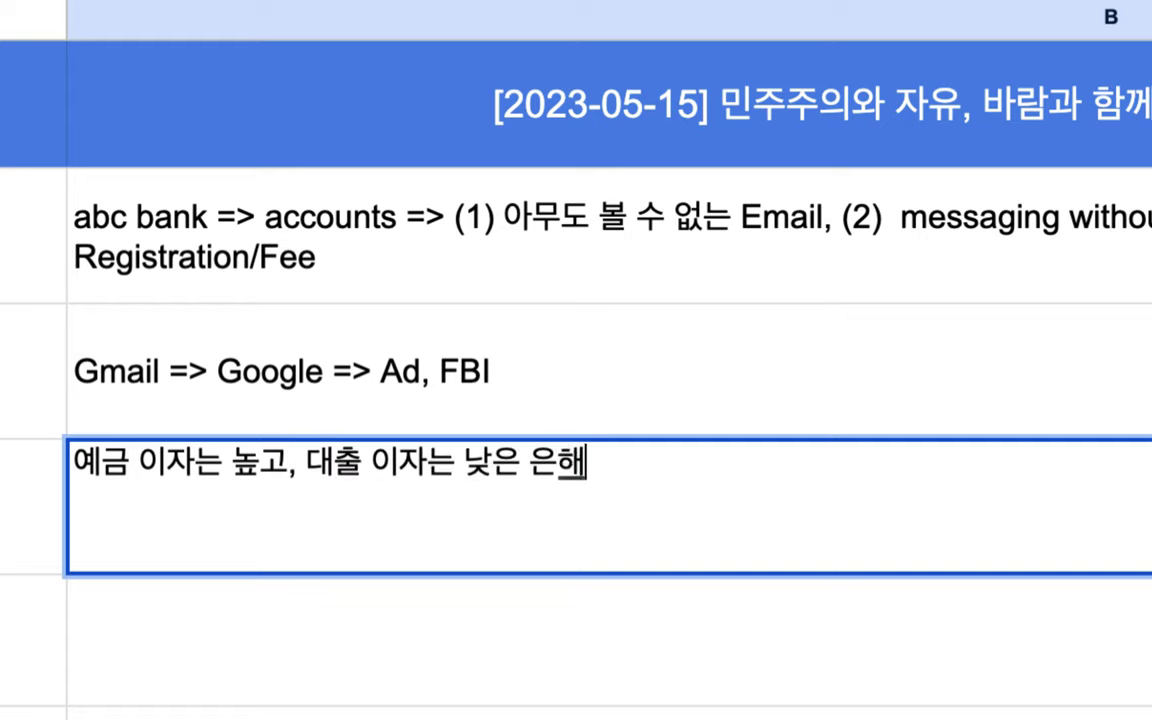
- Insert "(1) 직원 0 => " at the start of the bank interest note in cell B4
{"action": "left_click", "coordinate": [128, 462]}
{"action": "type", "text": "직원"}
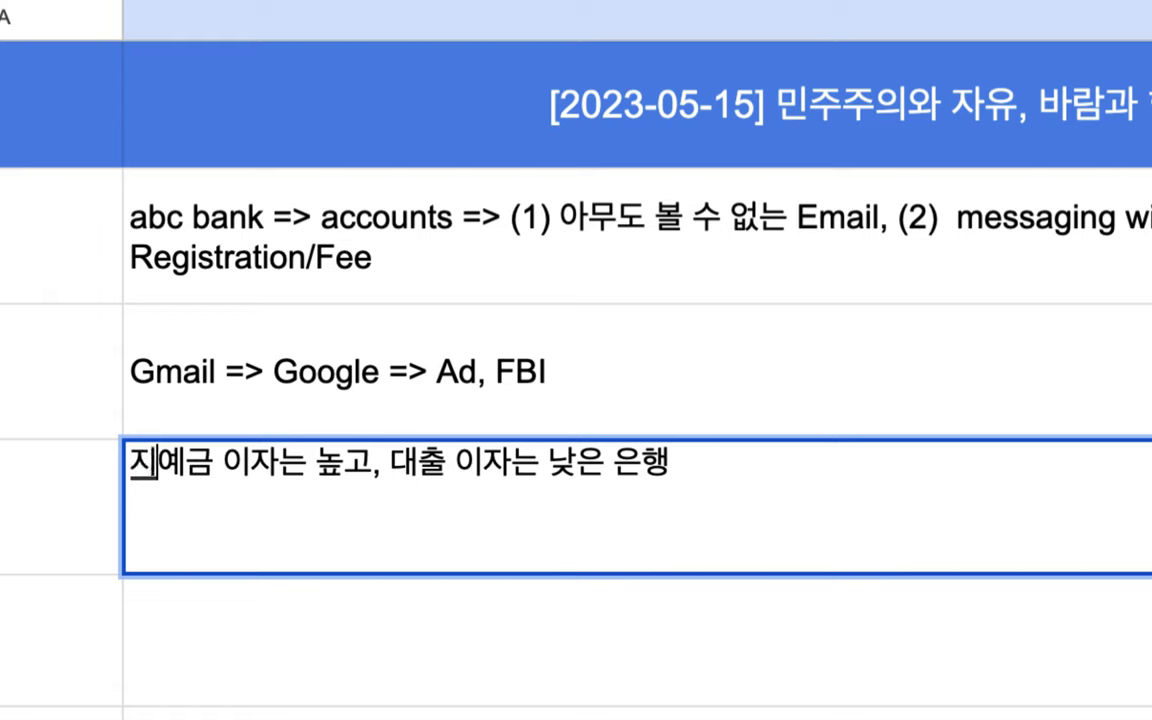
{"action": "type", "text": " 0 =>"}
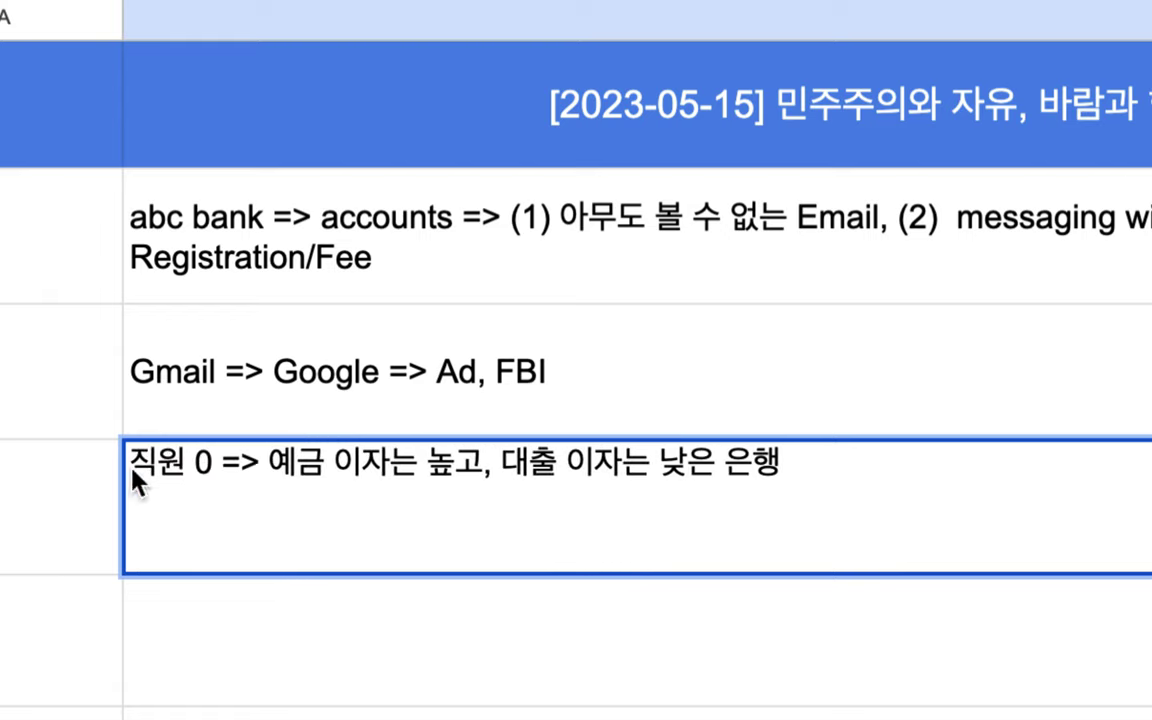
{"action": "left_click_drag", "start_coordinate": [222, 463], "coordinate": [112, 462]}
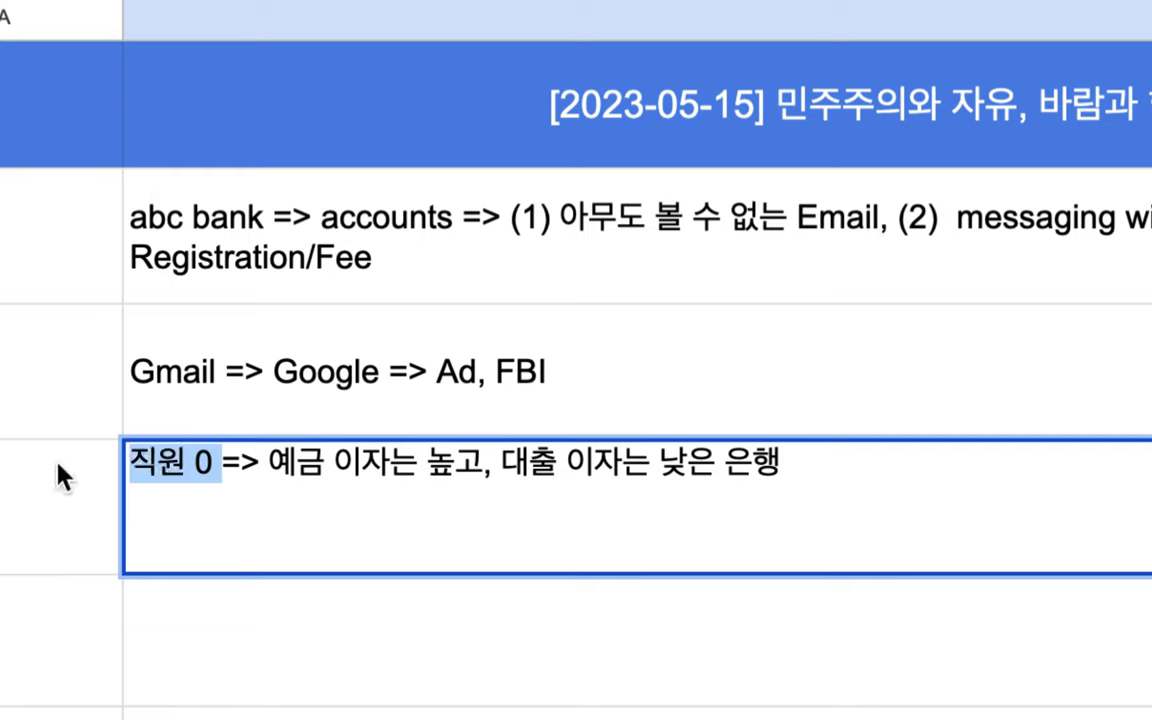
{"action": "left_click", "coordinate": [280, 463]}
{"action": "left_click_drag", "start_coordinate": [280, 463], "coordinate": [761, 463]}
{"action": "left_click", "coordinate": [784, 465]}
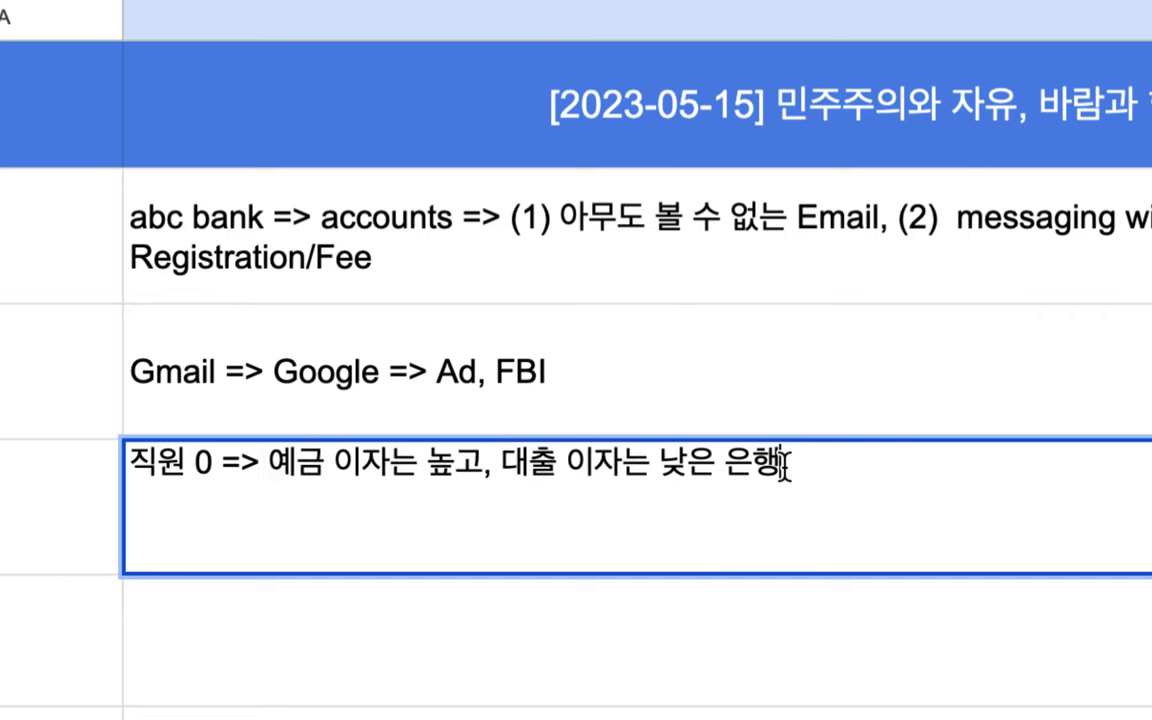
{"action": "left_click", "coordinate": [131, 465]}
{"action": "type", "text": "(1)"}
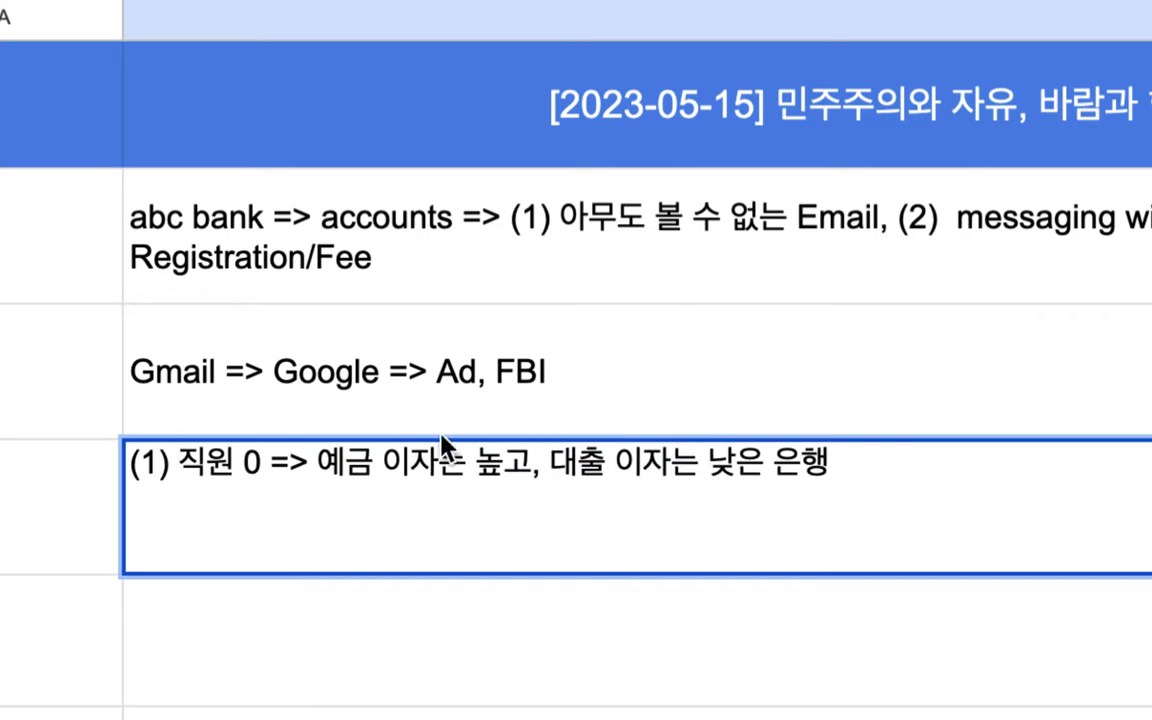
- Append ", (2) 글로벌 은행, (3) 외환/카드 수수료 0" to the end of the note in cell B4
{"action": "left_click", "coordinate": [841, 465]}
{"action": "type", "text": ", (2) "}
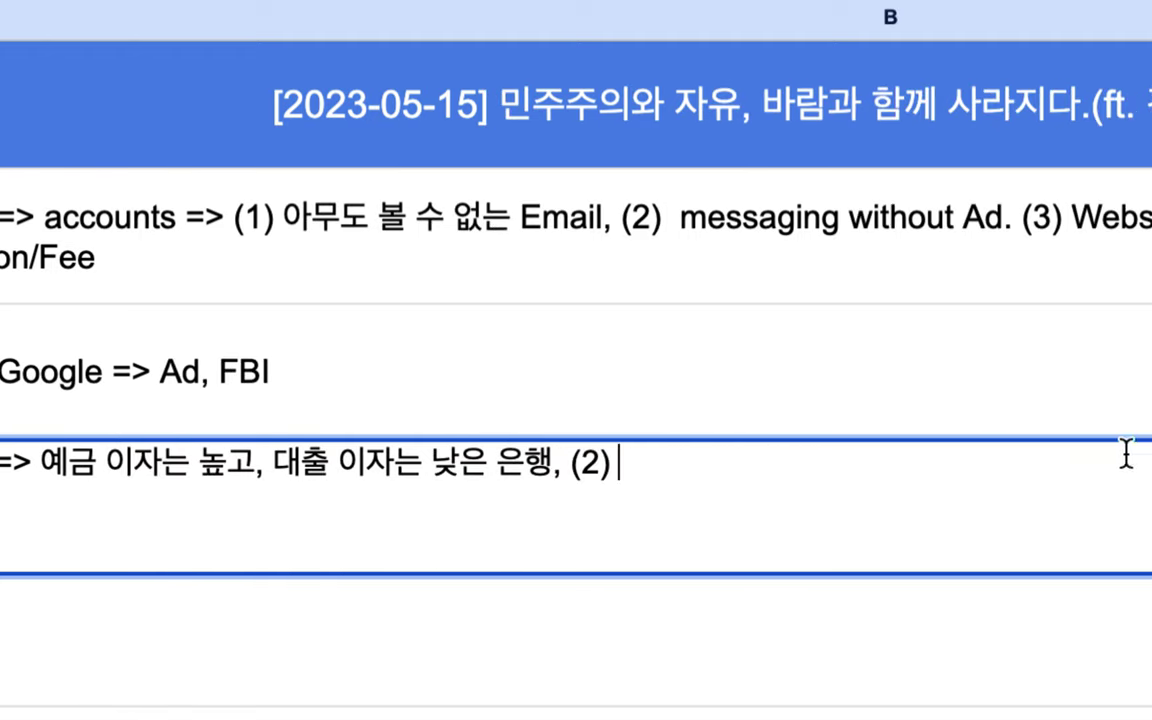
{"action": "type", "text": "rmff"}
{"action": "key", "text": "BackSpace"}
{"action": "key", "text": "BackSpace"}
{"action": "key", "text": "BackSpace"}
{"action": "key", "text": "BackSpace"}
{"action": "type", "text": "글"}
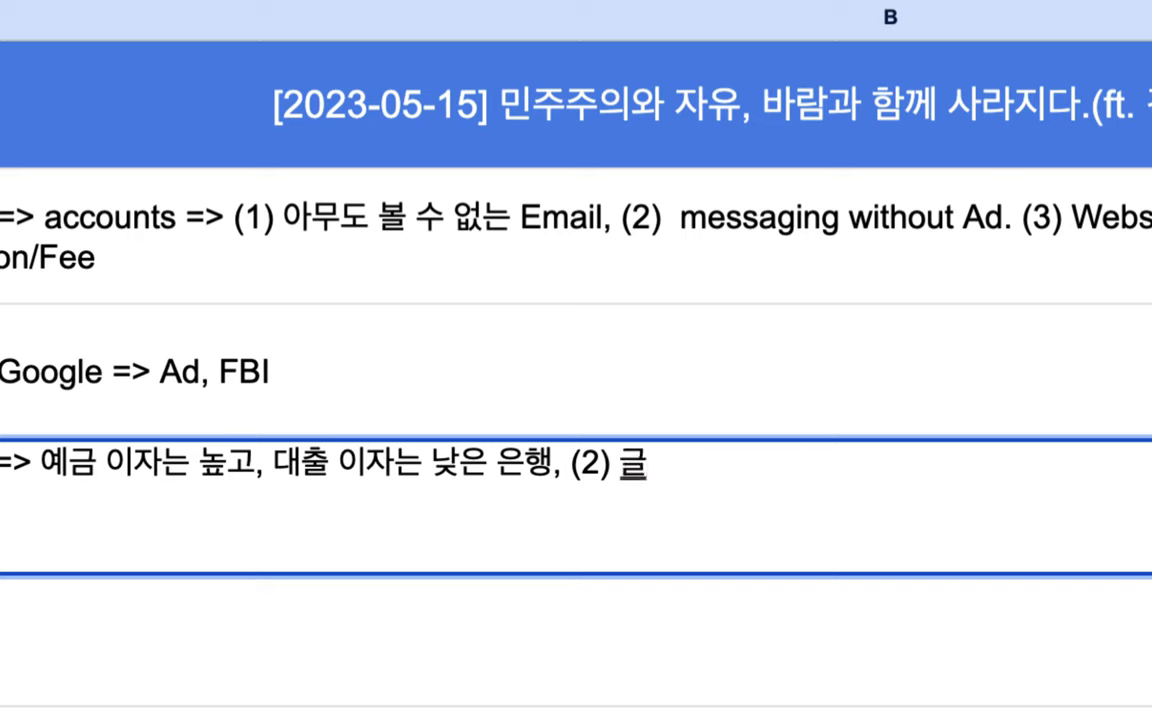
{"action": "type", "text": "로벌 은"}
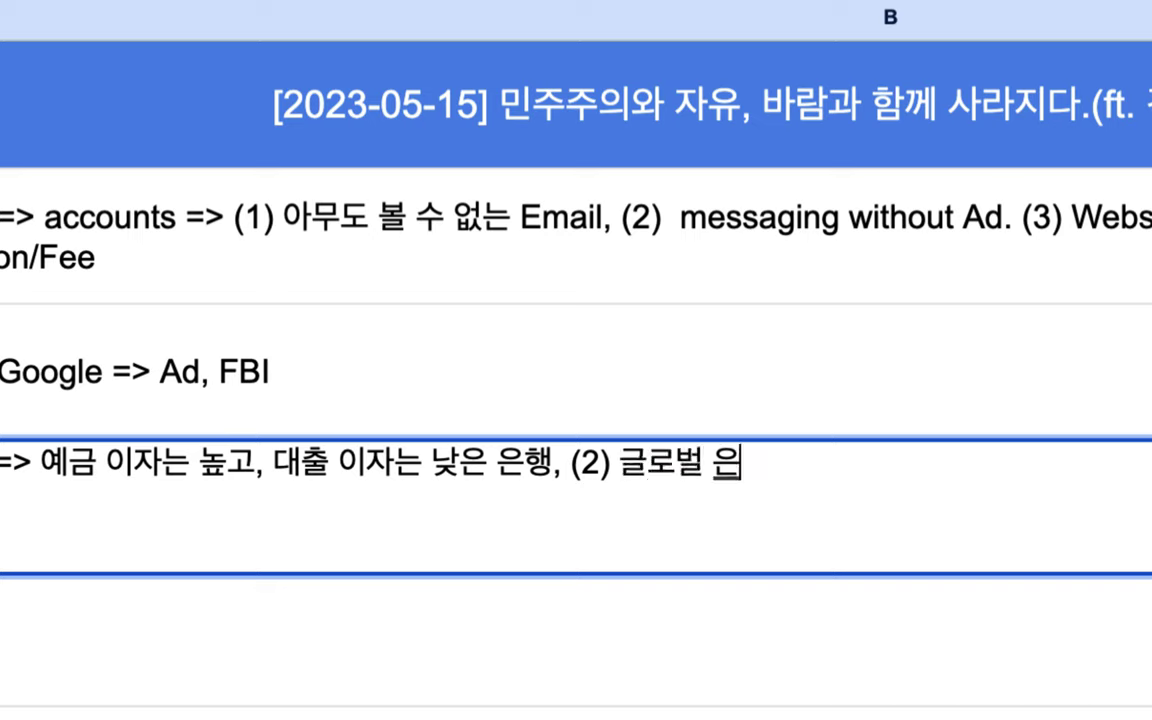
{"action": "type", "text": "행, (3) 외환/카드"}
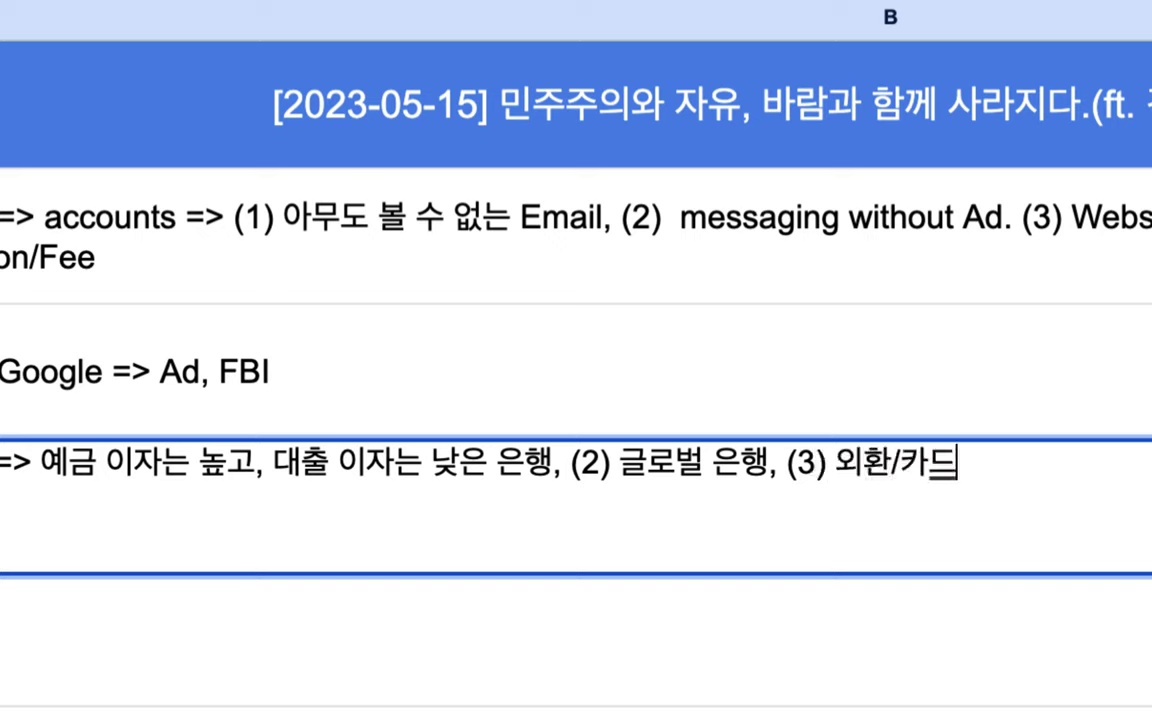
{"action": "type", "text": " 수수료 0"}
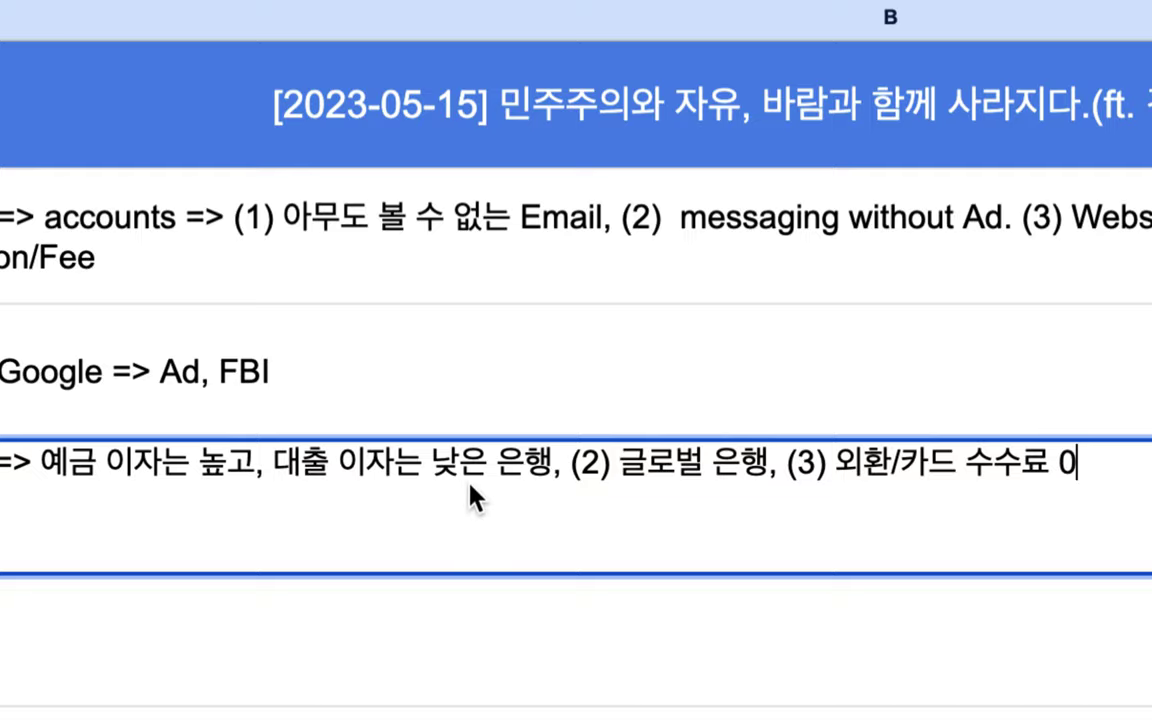
- Insert "부가적인 기능" before "(1)" in the abc bank note in cell B2
{"action": "triple_click", "coordinate": [408, 462]}
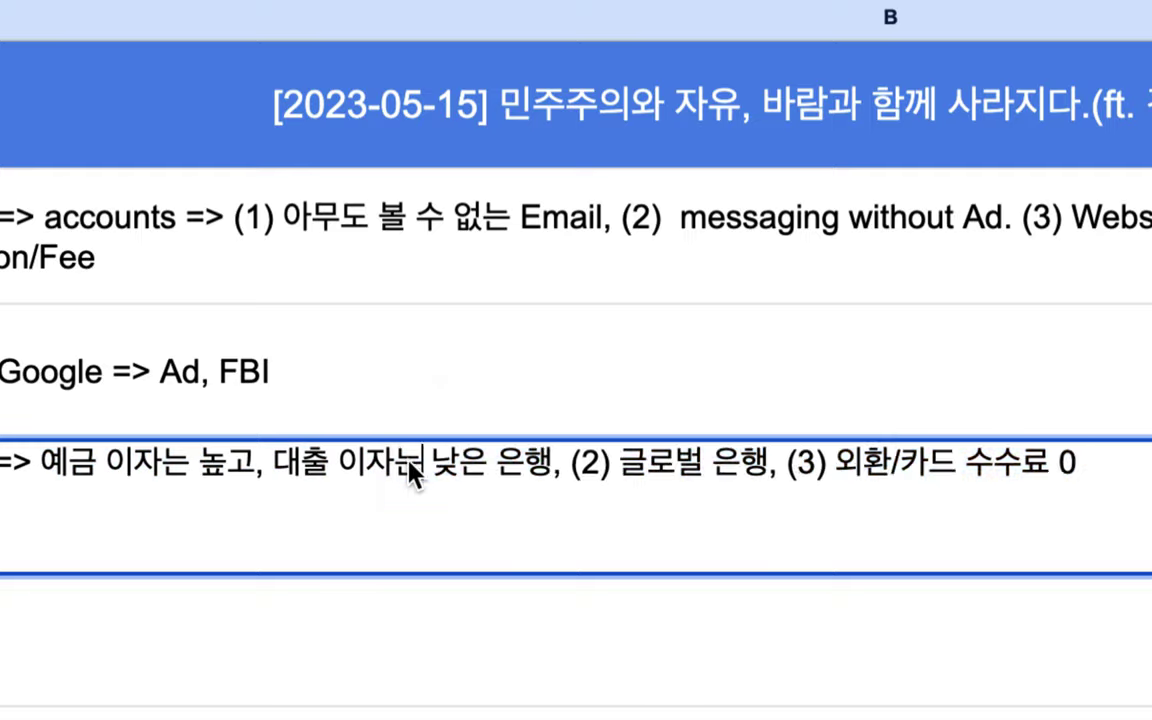
{"action": "right_click", "coordinate": [410, 468]}
{"action": "left_click", "coordinate": [389, 258]}
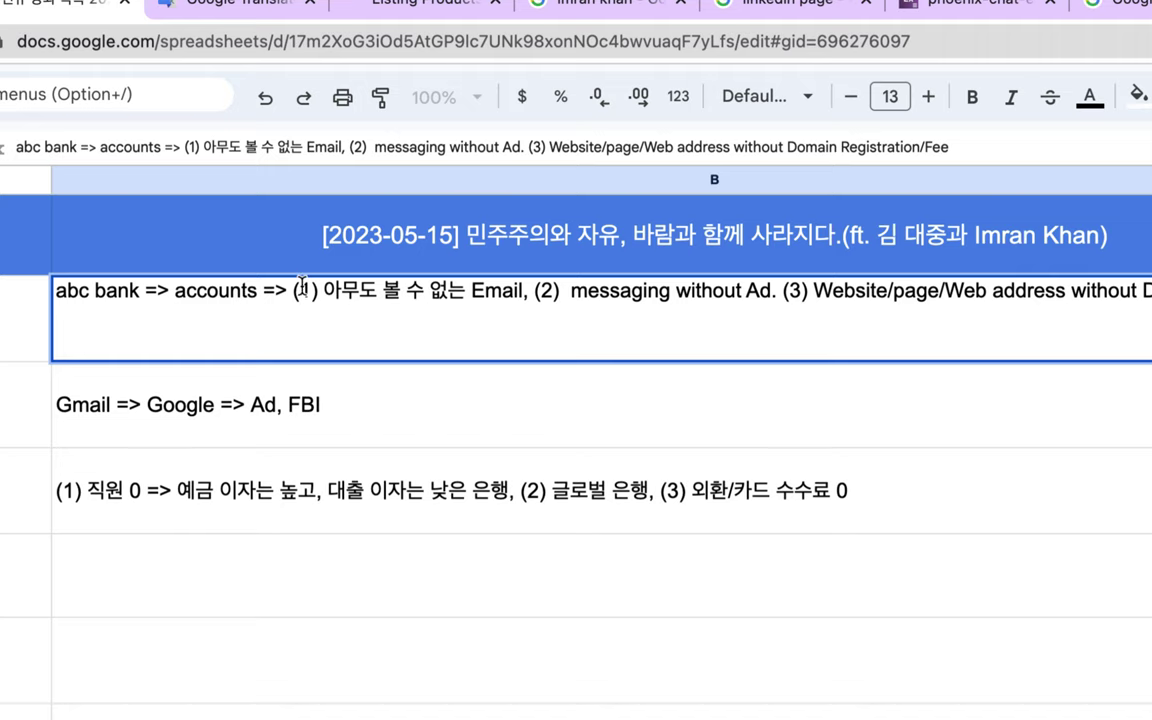
{"action": "left_click_drag", "start_coordinate": [290, 290], "coordinate": [300, 318]}
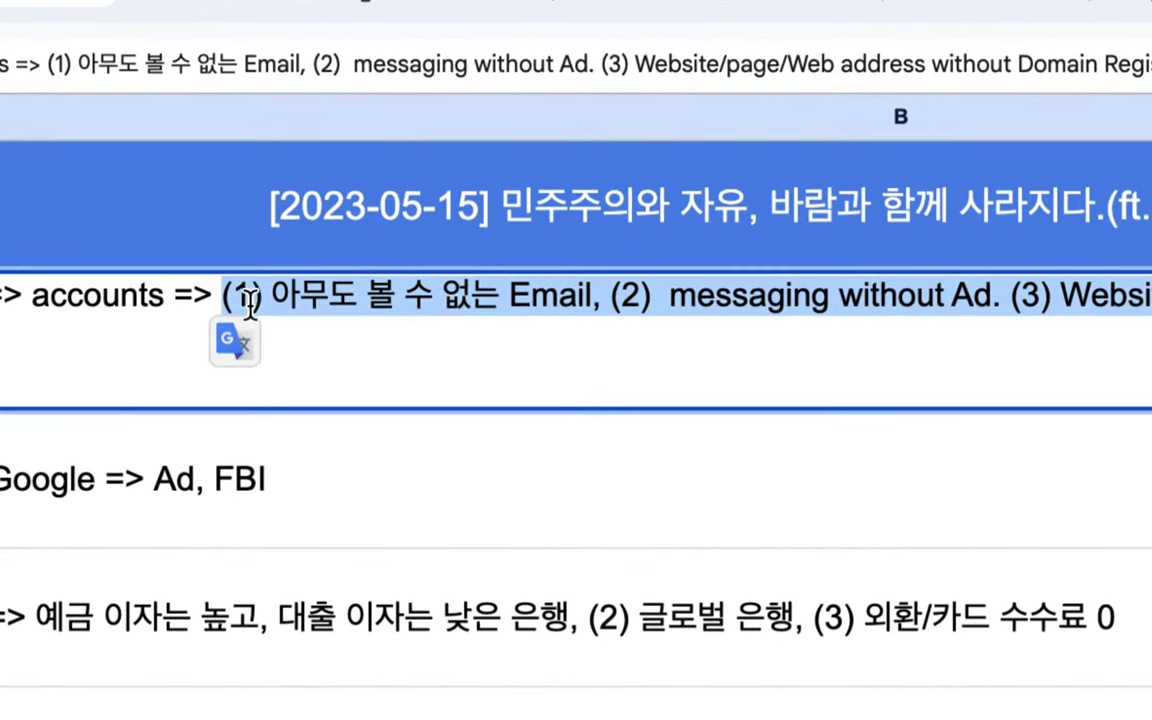
{"action": "left_click", "coordinate": [298, 292]}
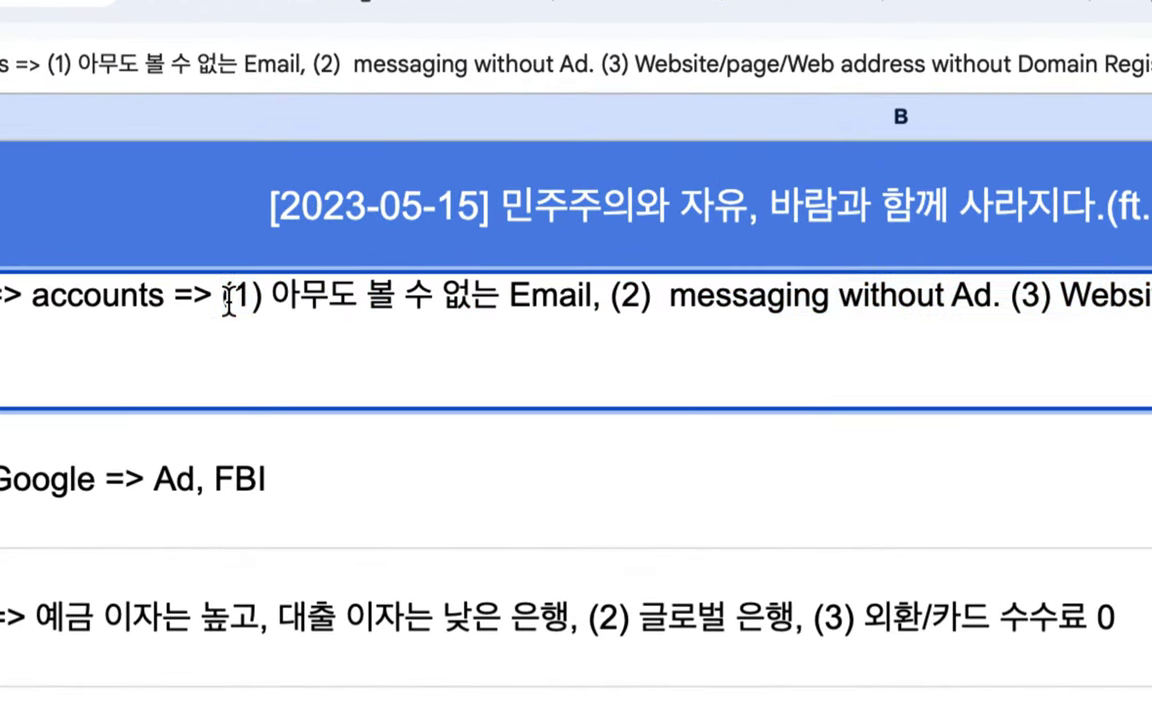
{"action": "type", "text": "부가적ㅇ"}
{"action": "type", "text": "인 기능"}
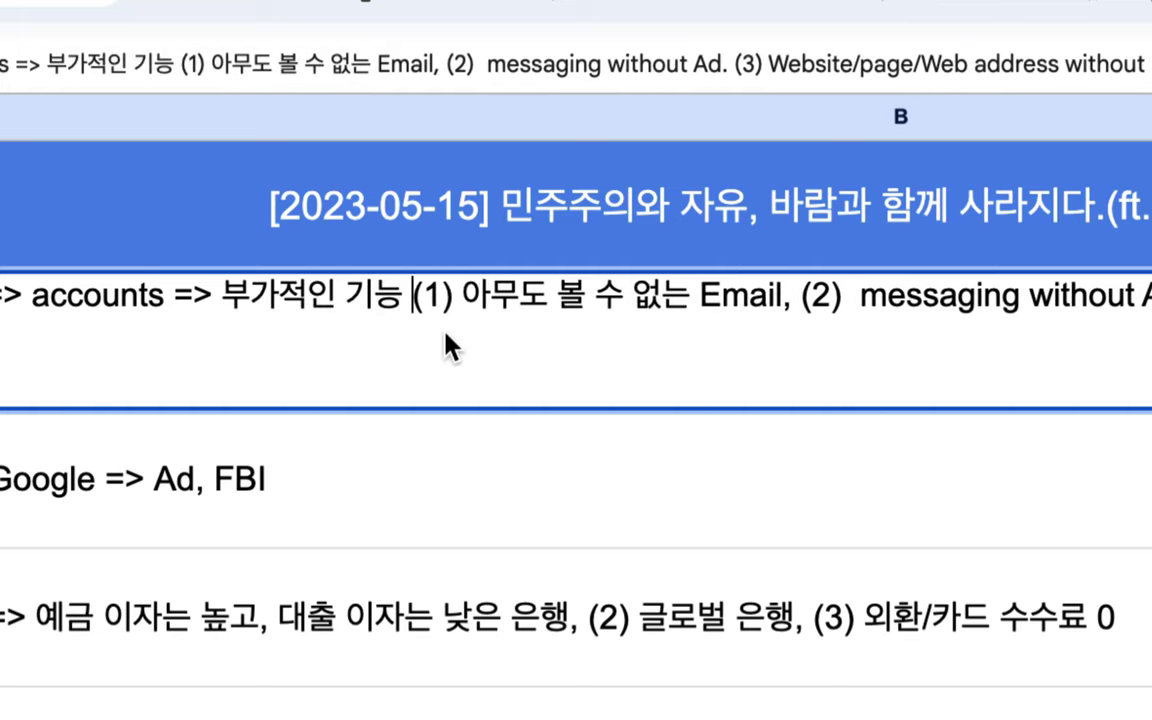
- Review the feature list in the abc bank note, the sheet's title wording and the notes in B2:B4
{"action": "double_click", "coordinate": [640, 293]}
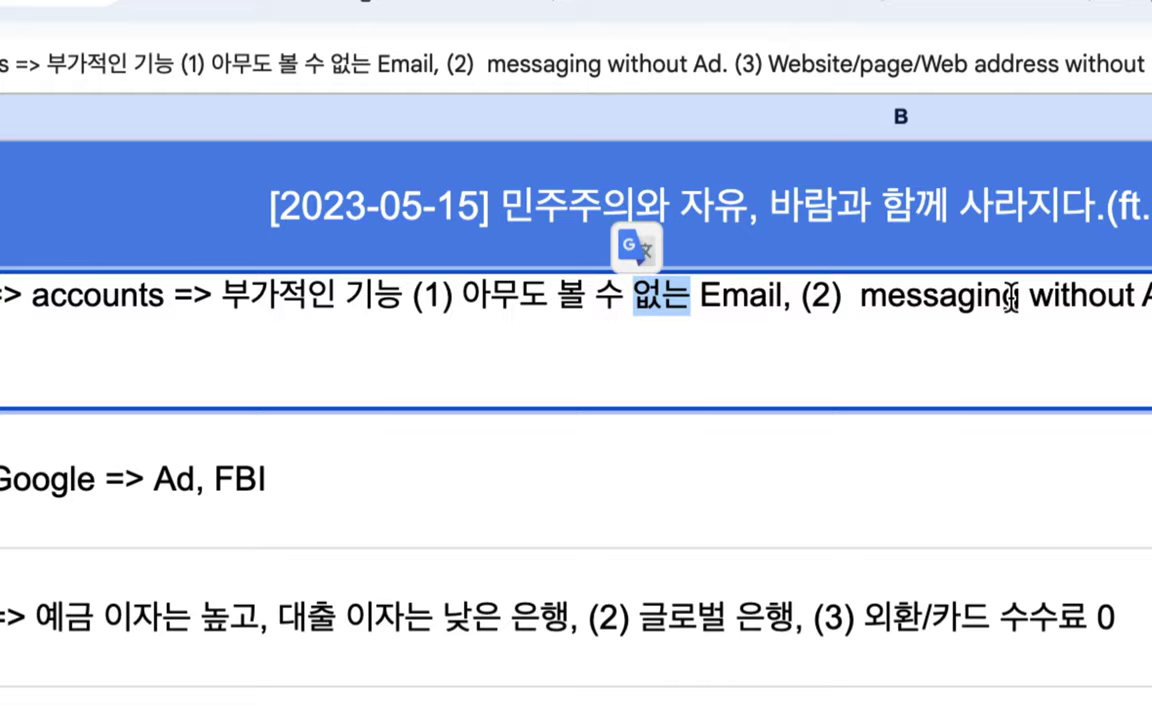
{"action": "scroll", "coordinate": [1011, 297], "scroll_direction": "right", "scroll_amount": 5}
{"action": "left_click_drag", "start_coordinate": [1012, 296], "coordinate": [392, 298]}
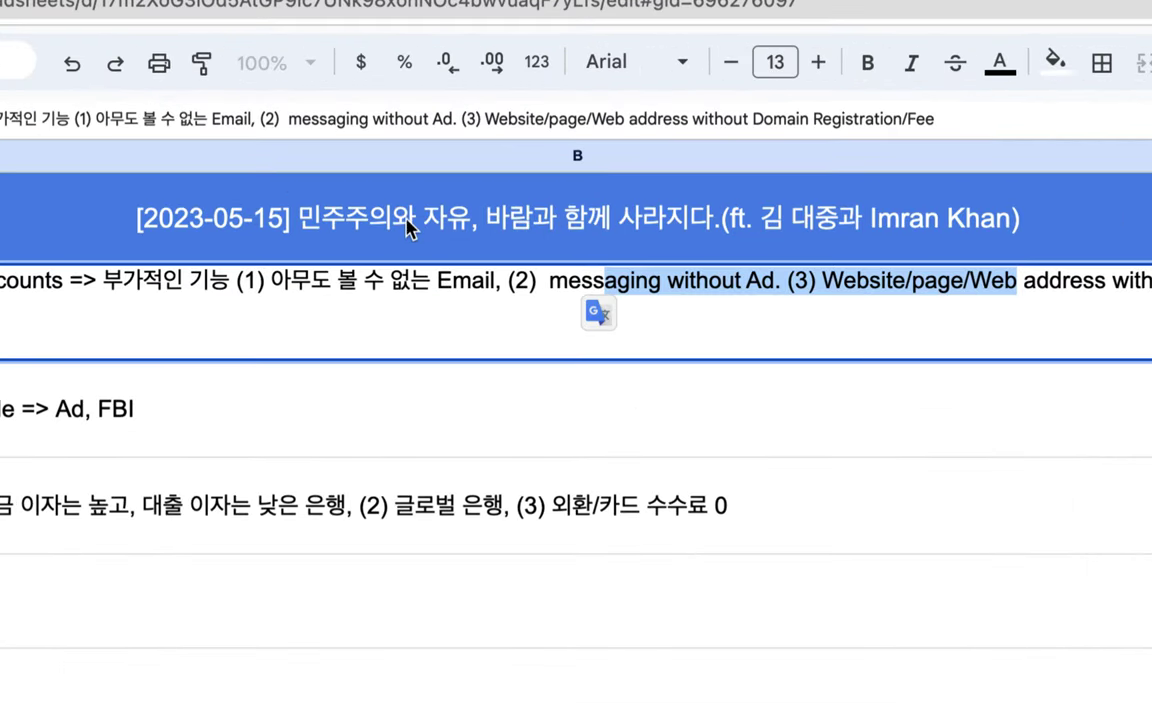
{"action": "double_click", "coordinate": [408, 225]}
{"action": "left_click_drag", "start_coordinate": [298, 190], "coordinate": [727, 190]}
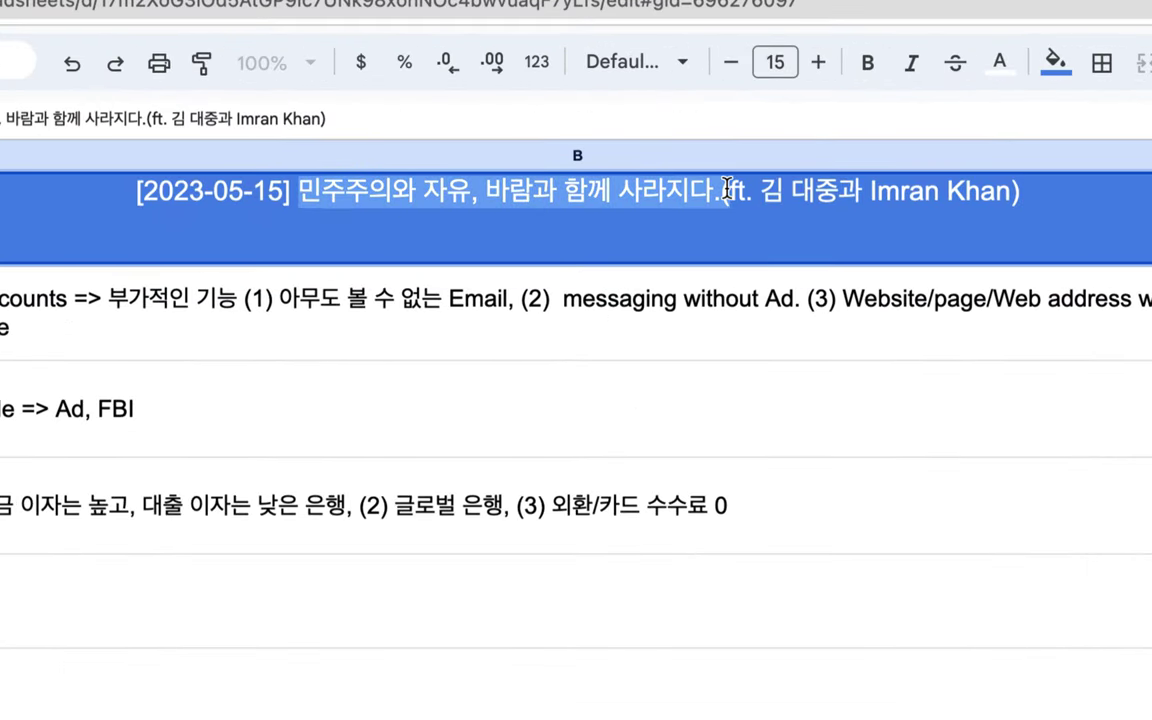
{"action": "triple_click", "coordinate": [501, 201]}
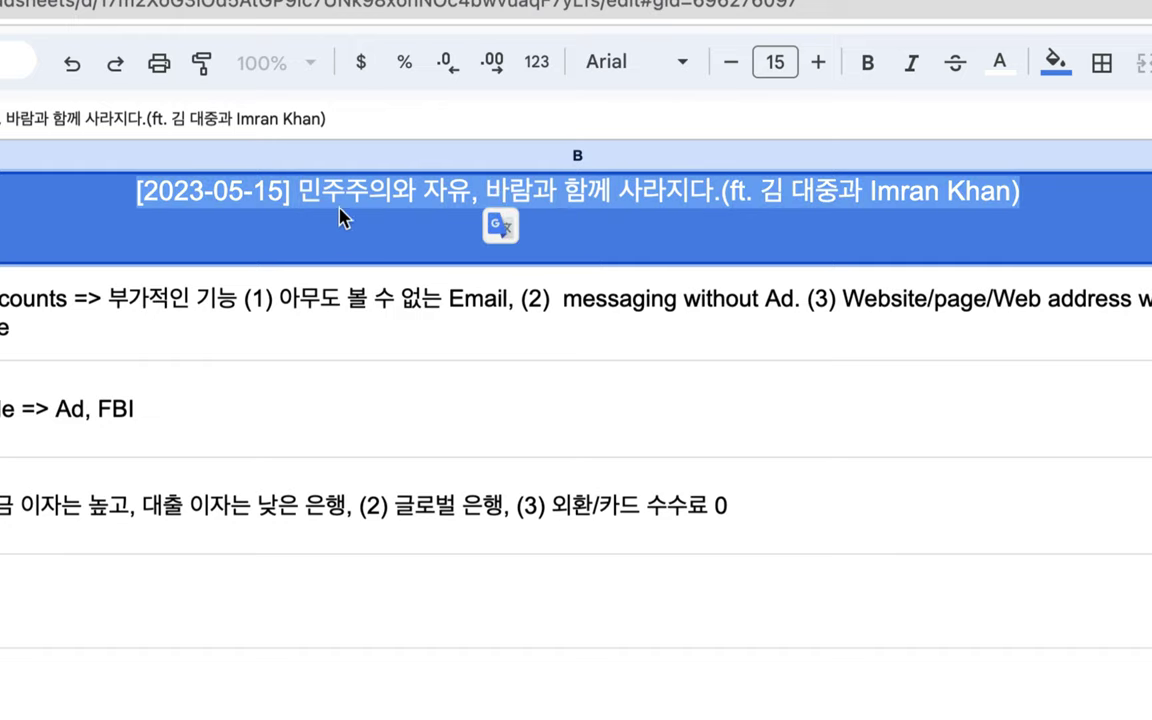
{"action": "left_click", "coordinate": [364, 321]}
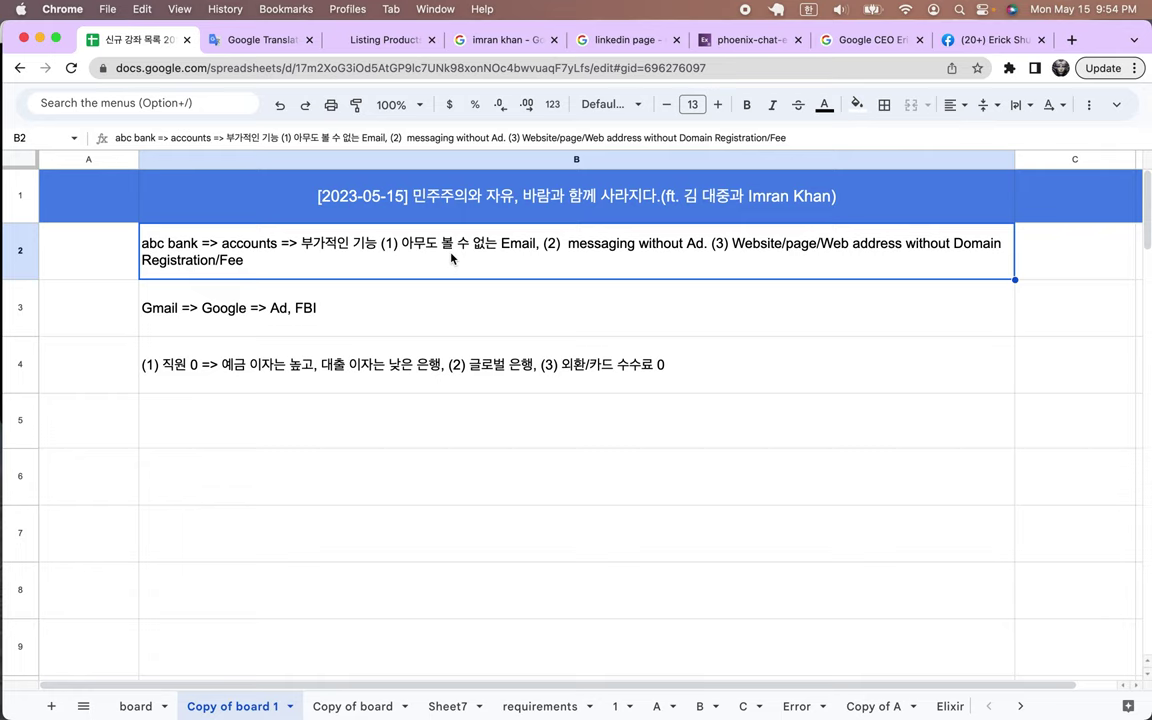
{"action": "left_click_drag", "start_coordinate": [451, 258], "coordinate": [342, 345]}
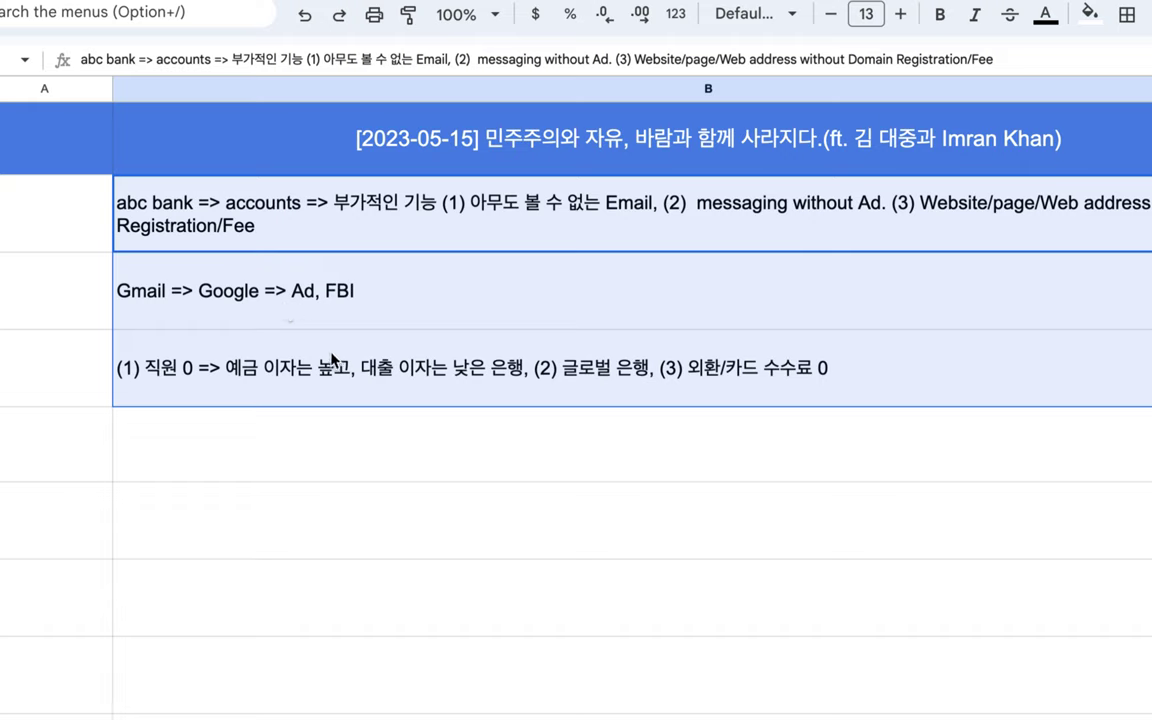
- Enter "Google Youtube =>" in cell B5
{"action": "left_click", "coordinate": [220, 450]}
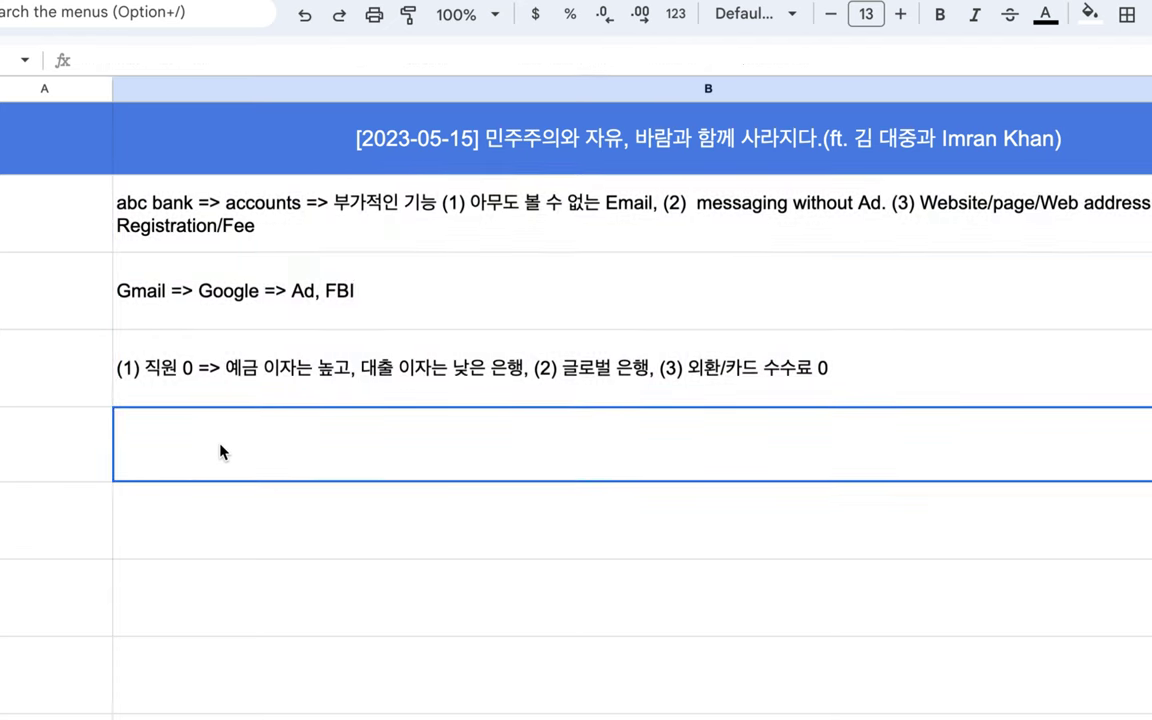
{"action": "type", "text": "ㅅ"}
{"action": "key", "text": "BackSpace"}
{"action": "type", "text": "G"}
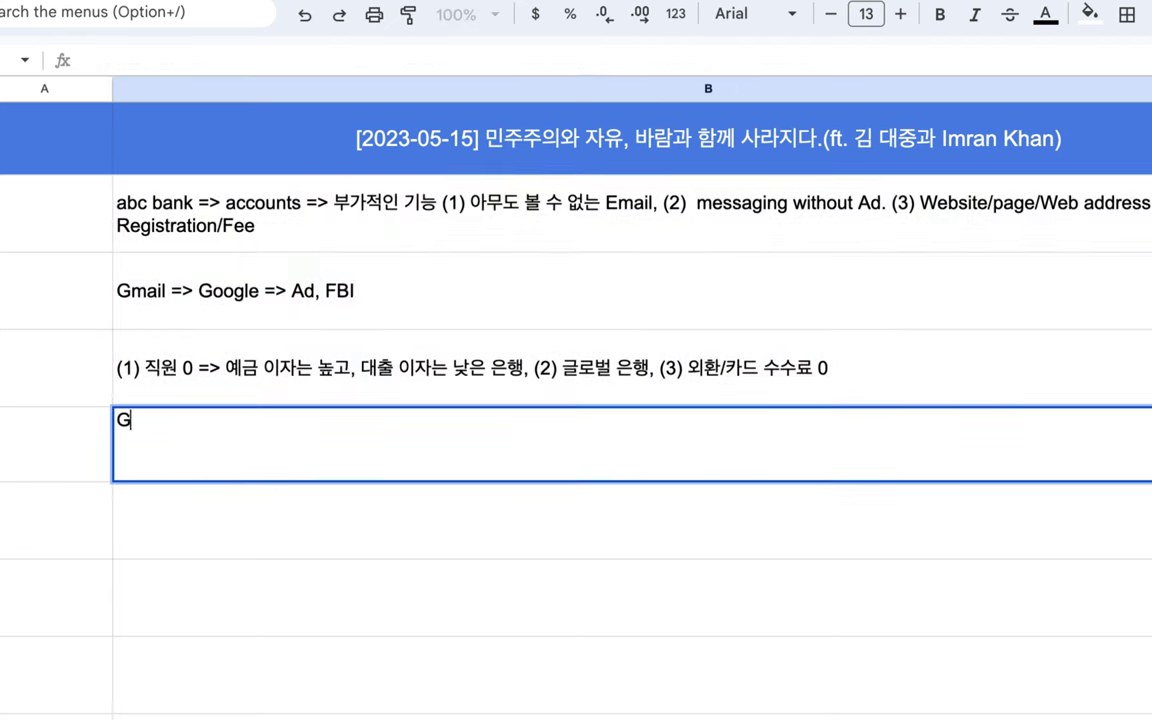
{"action": "type", "text": "oogle Youtube"}
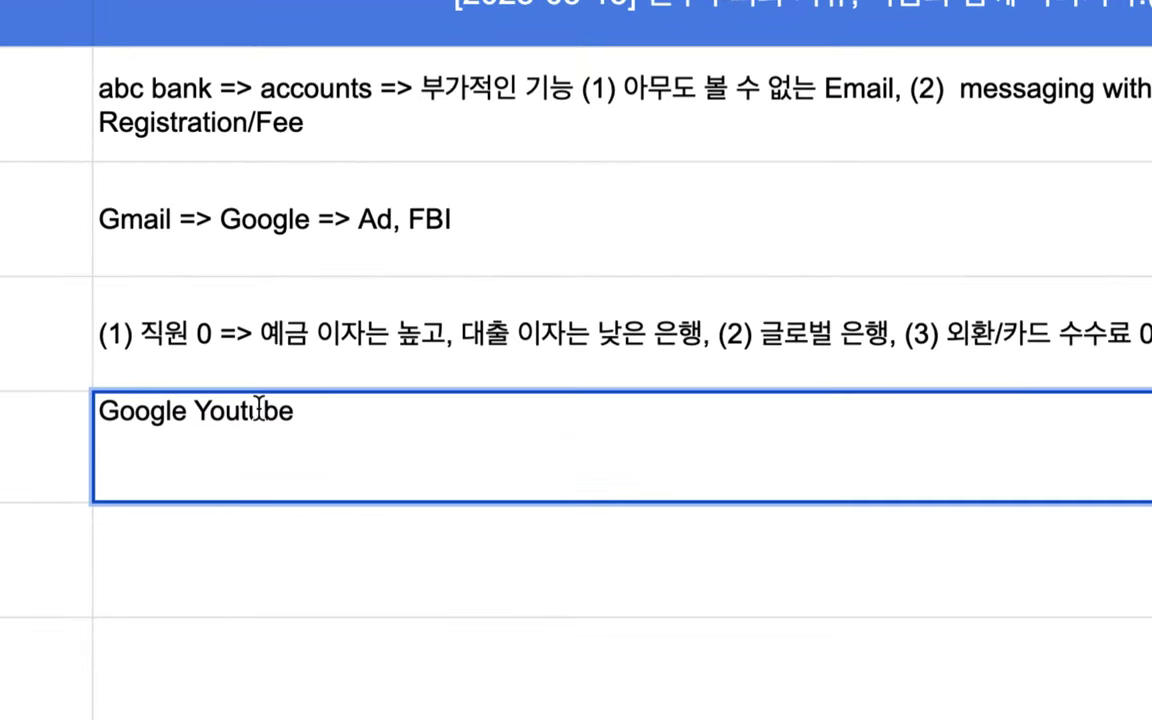
{"action": "left_click_drag", "start_coordinate": [301, 412], "coordinate": [98, 390]}
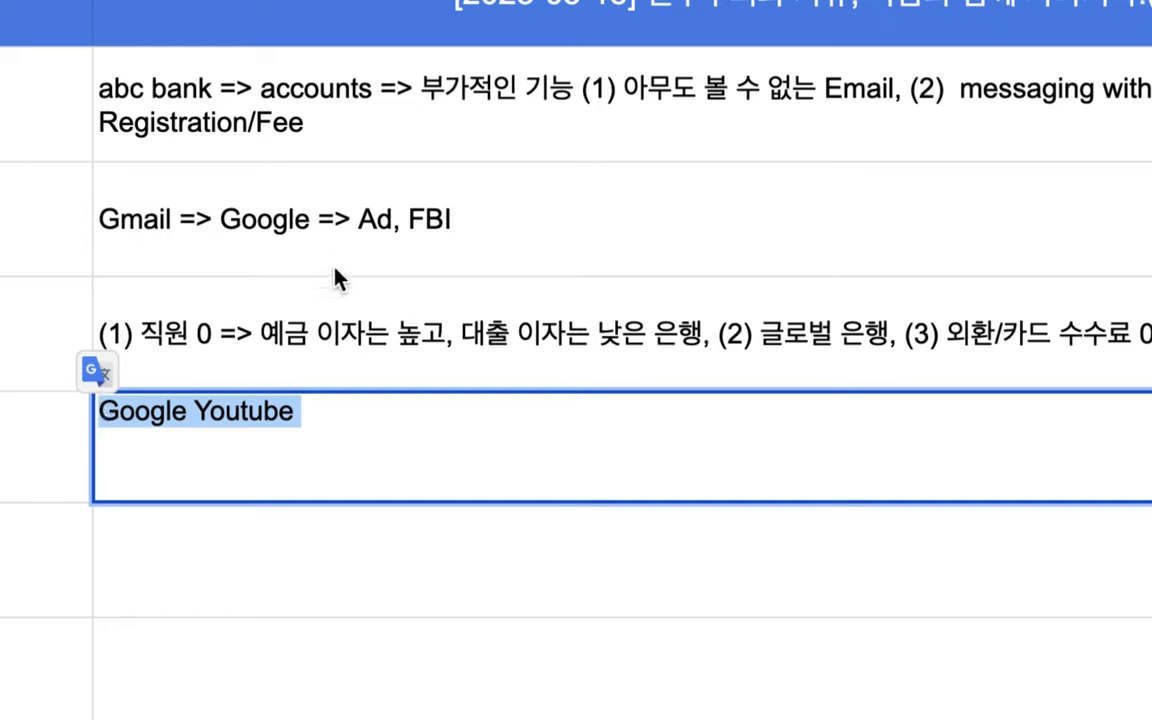
{"action": "left_click", "coordinate": [311, 405]}
{"action": "type", "text": "=>"}
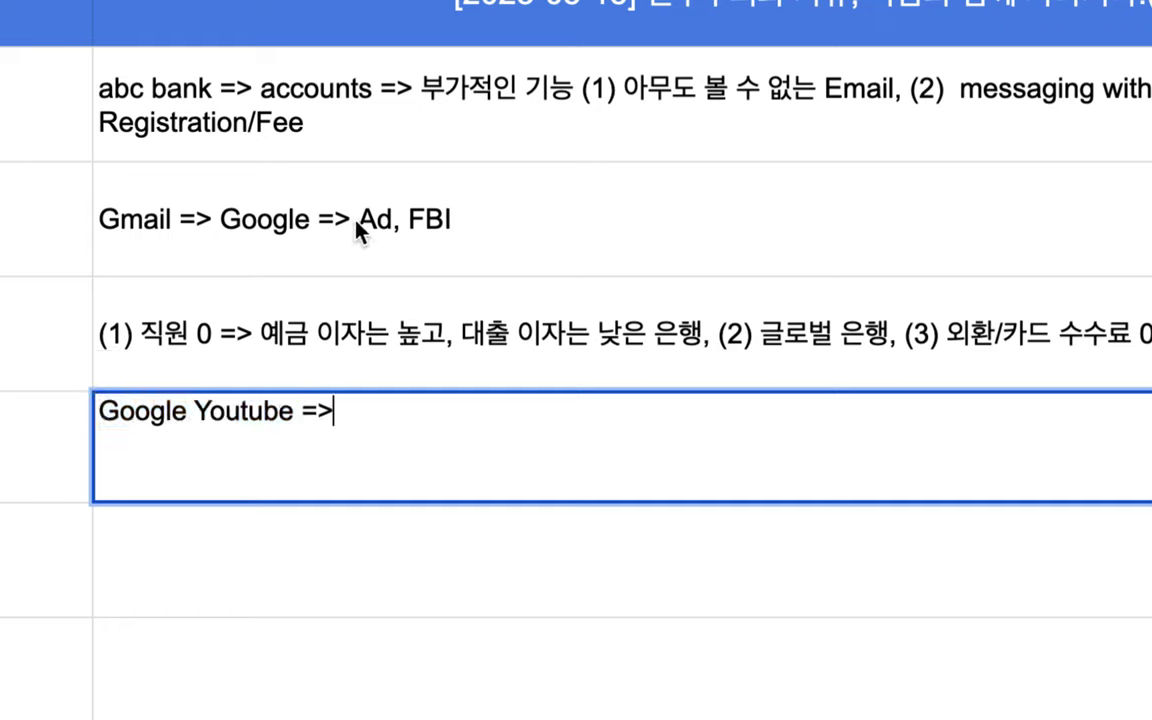
{"action": "double_click", "coordinate": [323, 229]}
{"action": "double_click", "coordinate": [301, 181]}
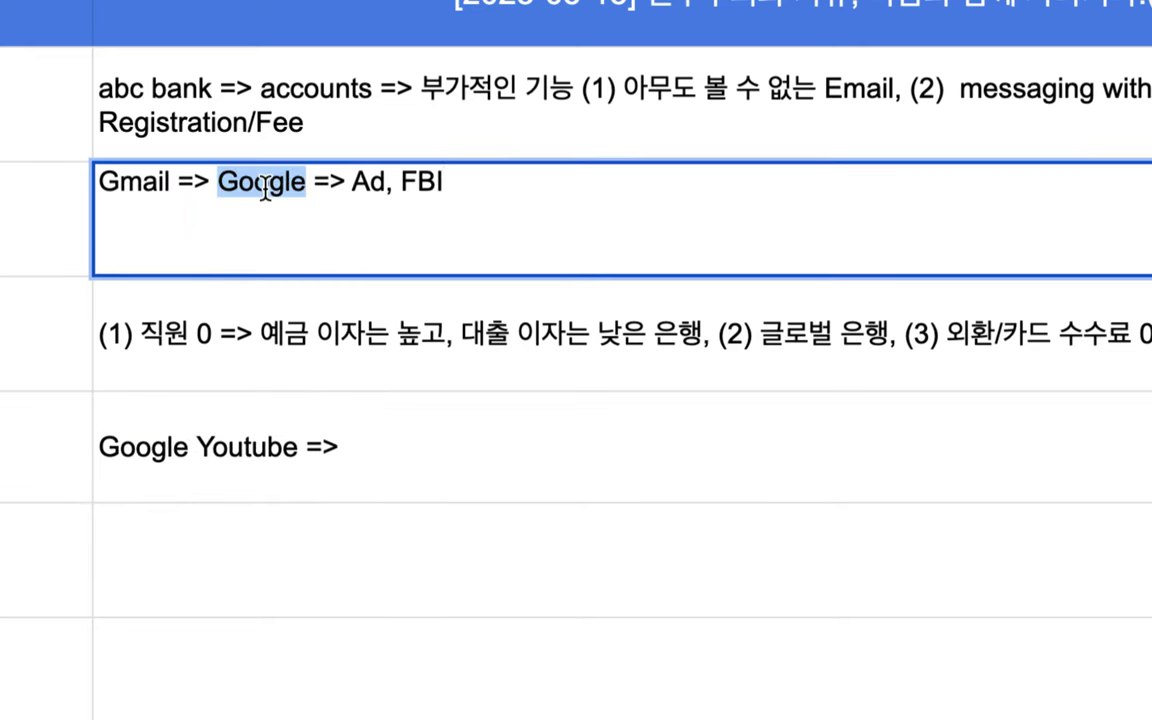
{"action": "left_click", "coordinate": [205, 485]}
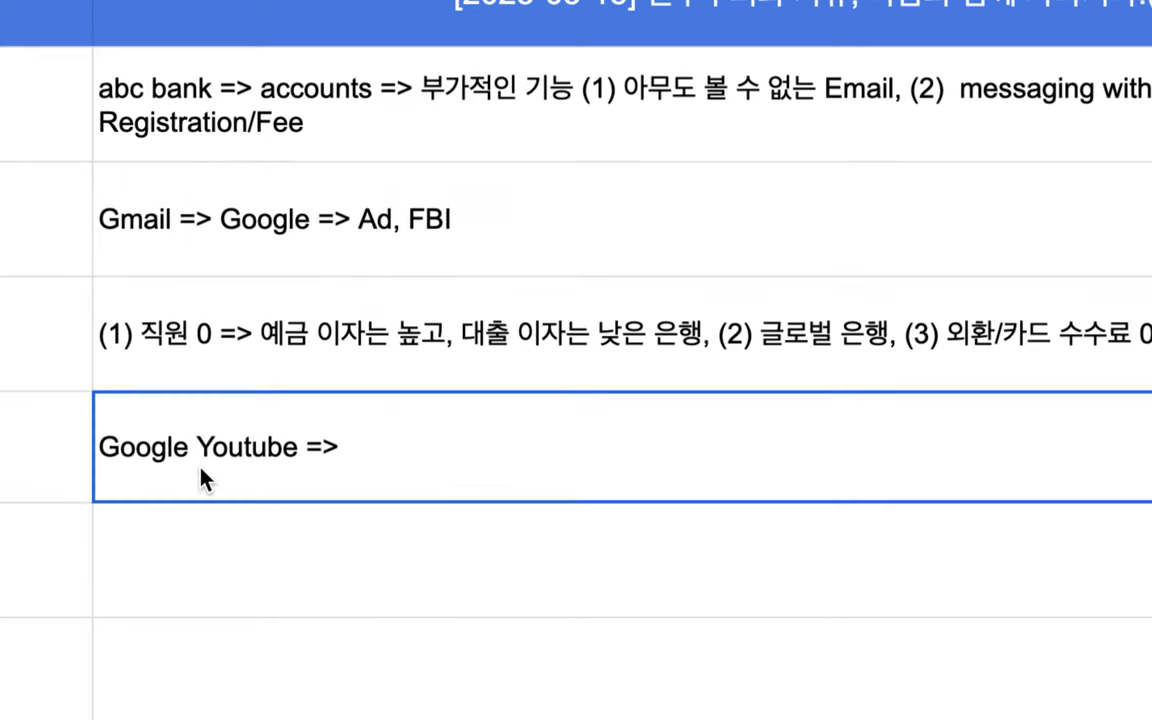
{"action": "double_click", "coordinate": [200, 472]}
{"action": "left_click_drag", "start_coordinate": [298, 411], "coordinate": [100, 402]}
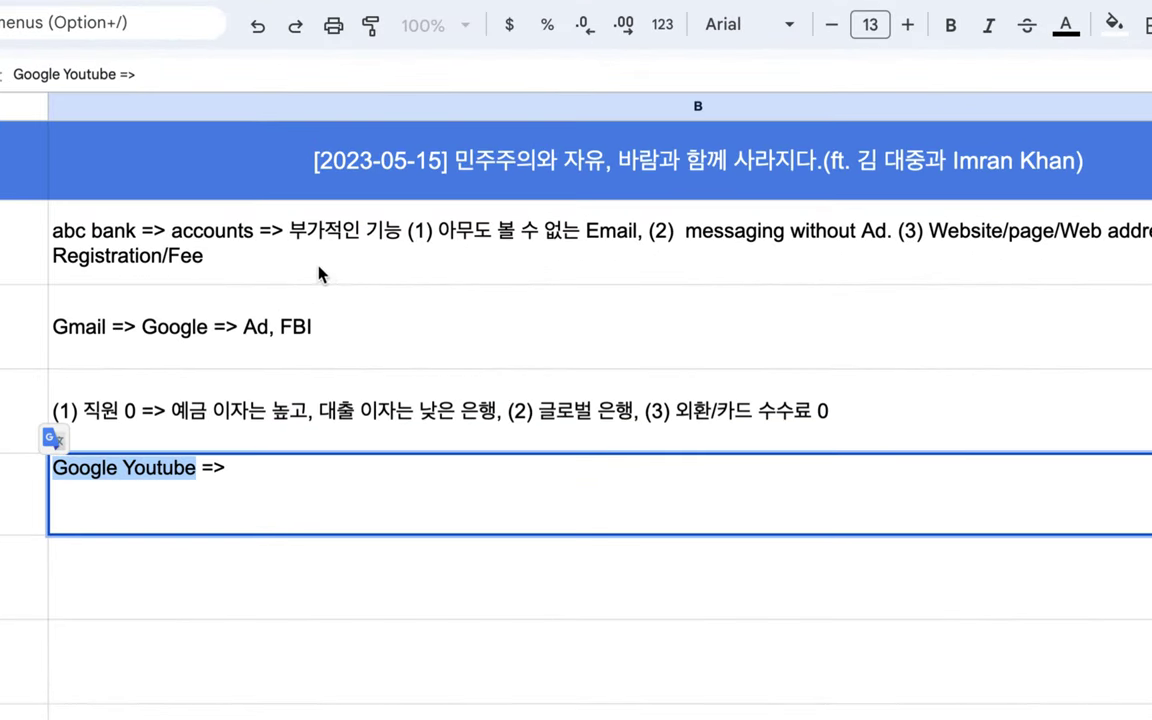
- Append ", (4) Video Platform" to the end of the abc bank note in cell B2
{"action": "left_click", "coordinate": [295, 266]}
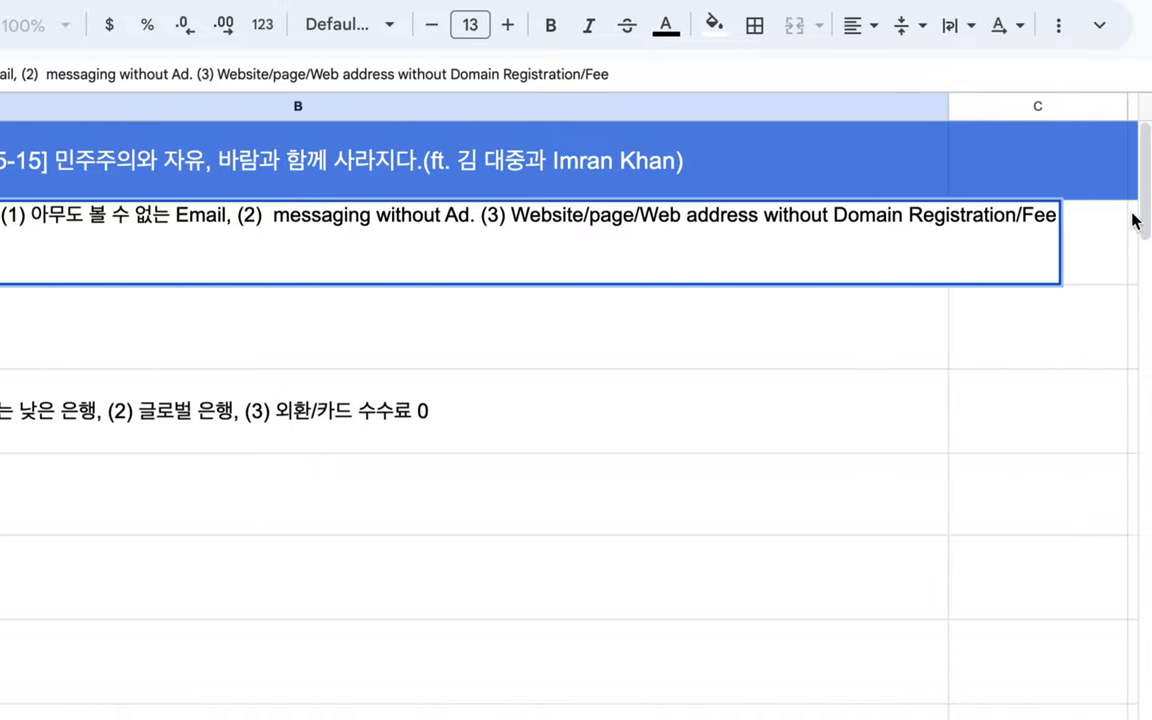
{"action": "type", "text": ", ("}
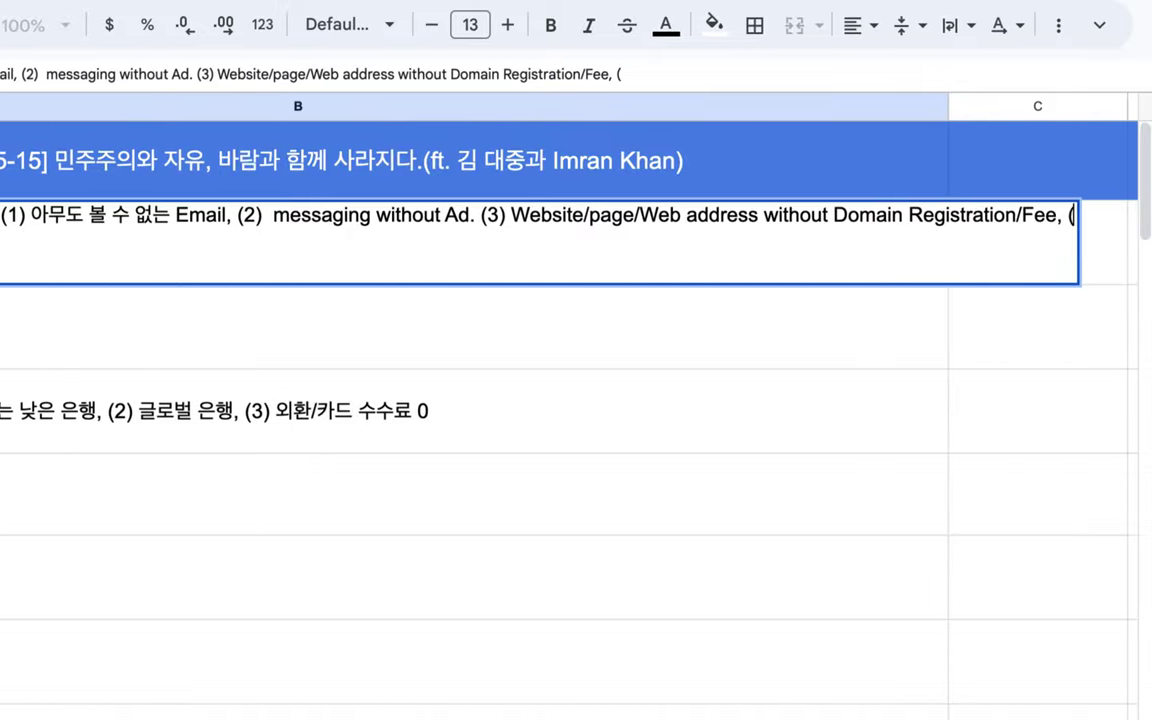
{"action": "type", "text": "4) "}
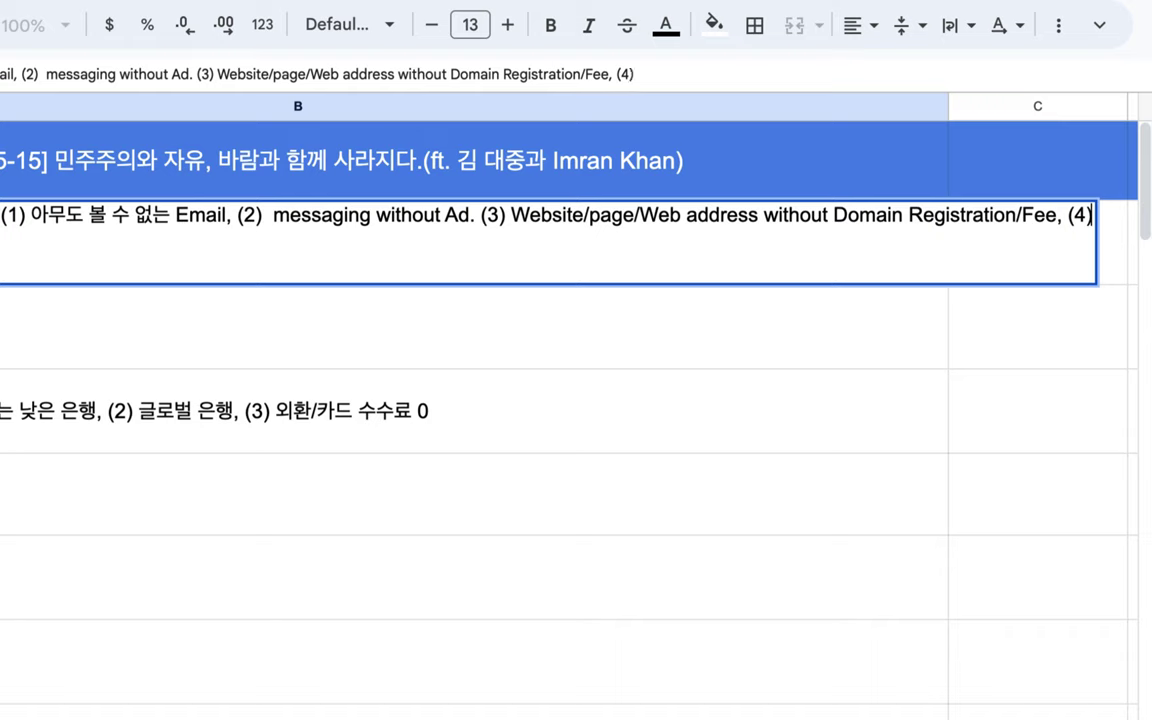
{"action": "type", "text": "Video Plat"}
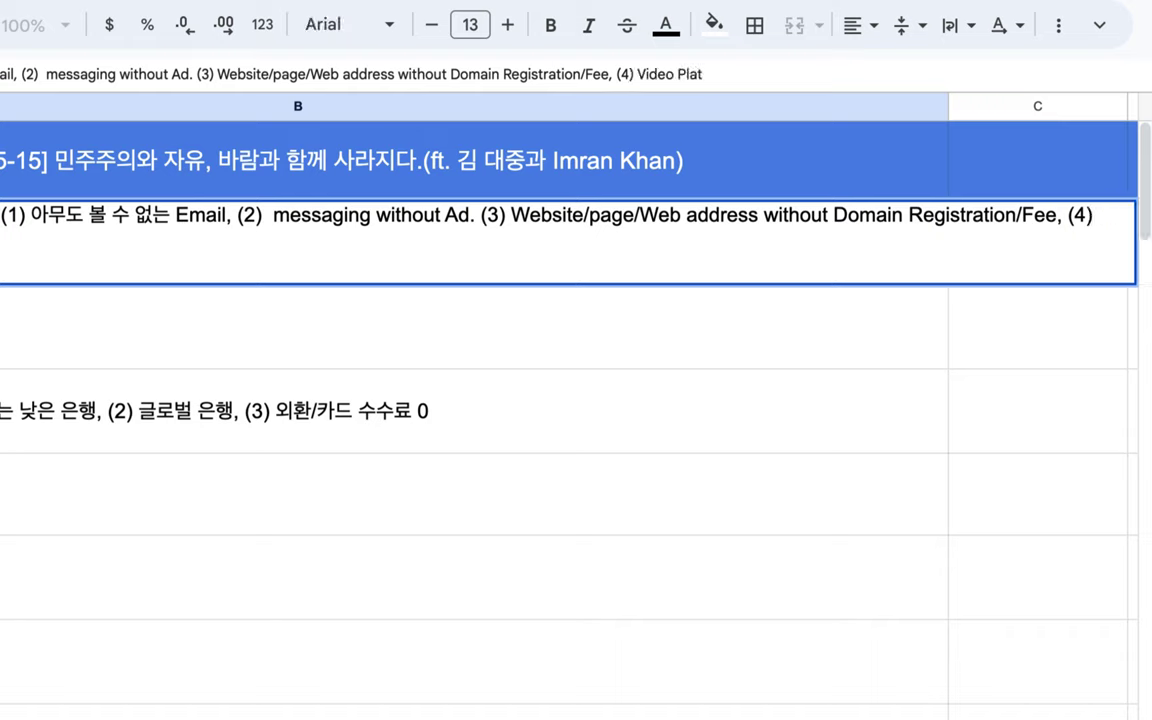
{"action": "type", "text": "form"}
{"action": "scroll", "coordinate": [8, 193], "scroll_direction": "left", "scroll_amount": 10}
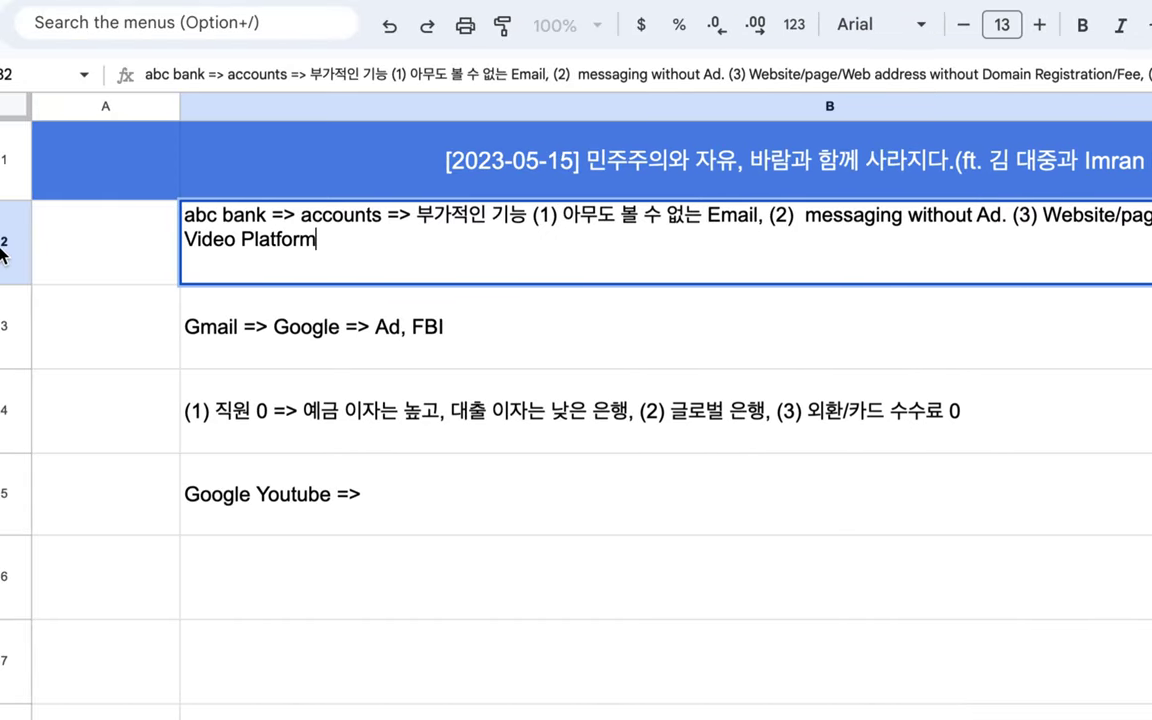
- Append " ...." after "Video Platform" in the abc bank note in cell B2 and select the notes in B2:B4
{"action": "left_click_drag", "start_coordinate": [184, 240], "coordinate": [317, 240]}
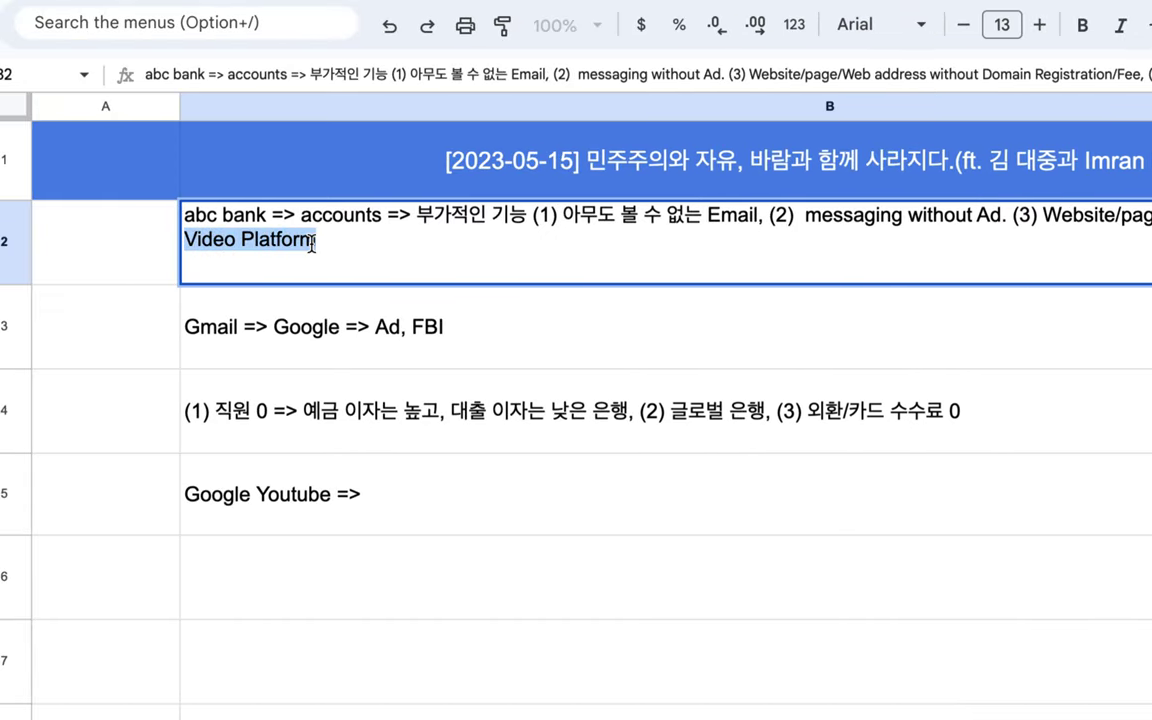
{"action": "left_click", "coordinate": [300, 268]}
{"action": "left_click", "coordinate": [160, 265]}
{"action": "left_click", "coordinate": [550, 249]}
{"action": "double_click", "coordinate": [577, 240]}
{"action": "left_click_drag", "start_coordinate": [557, 215], "coordinate": [720, 224]}
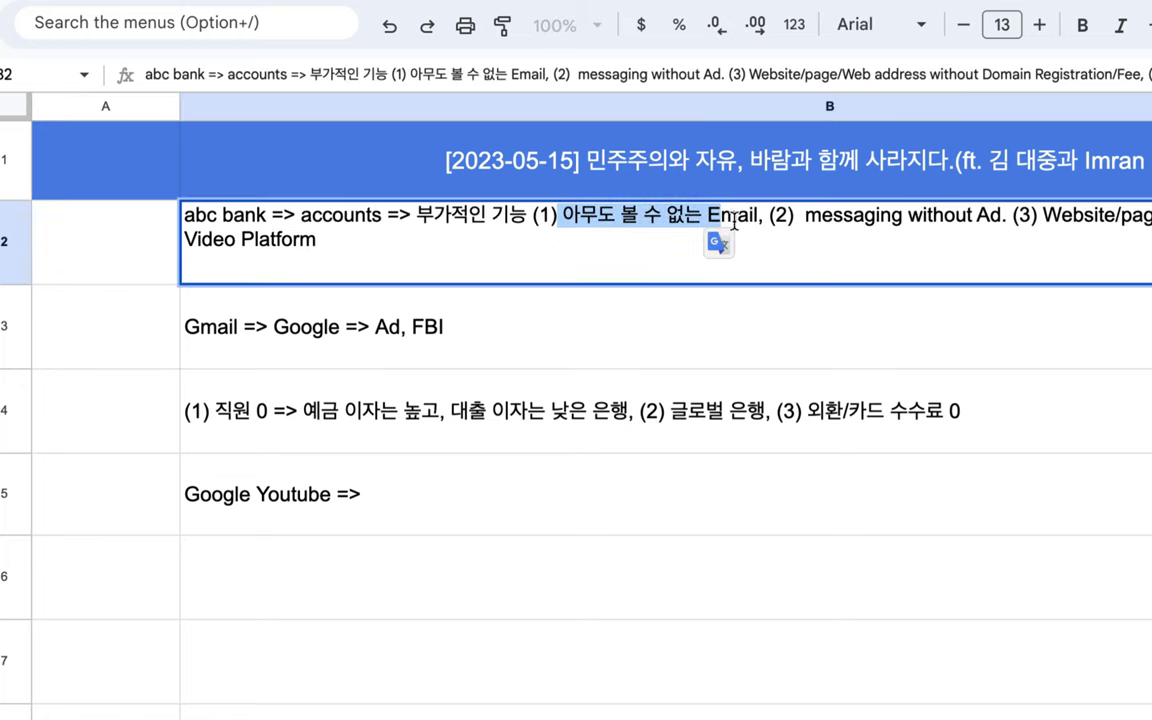
{"action": "left_click", "coordinate": [650, 213]}
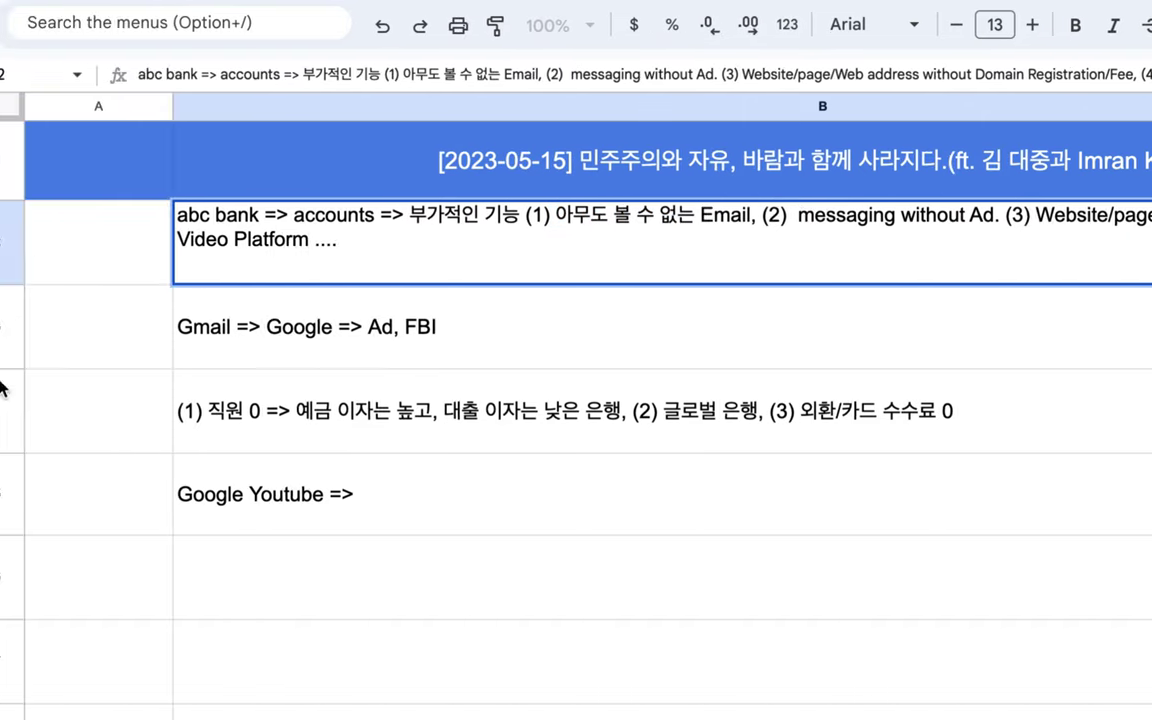
{"action": "left_click", "coordinate": [96, 406]}
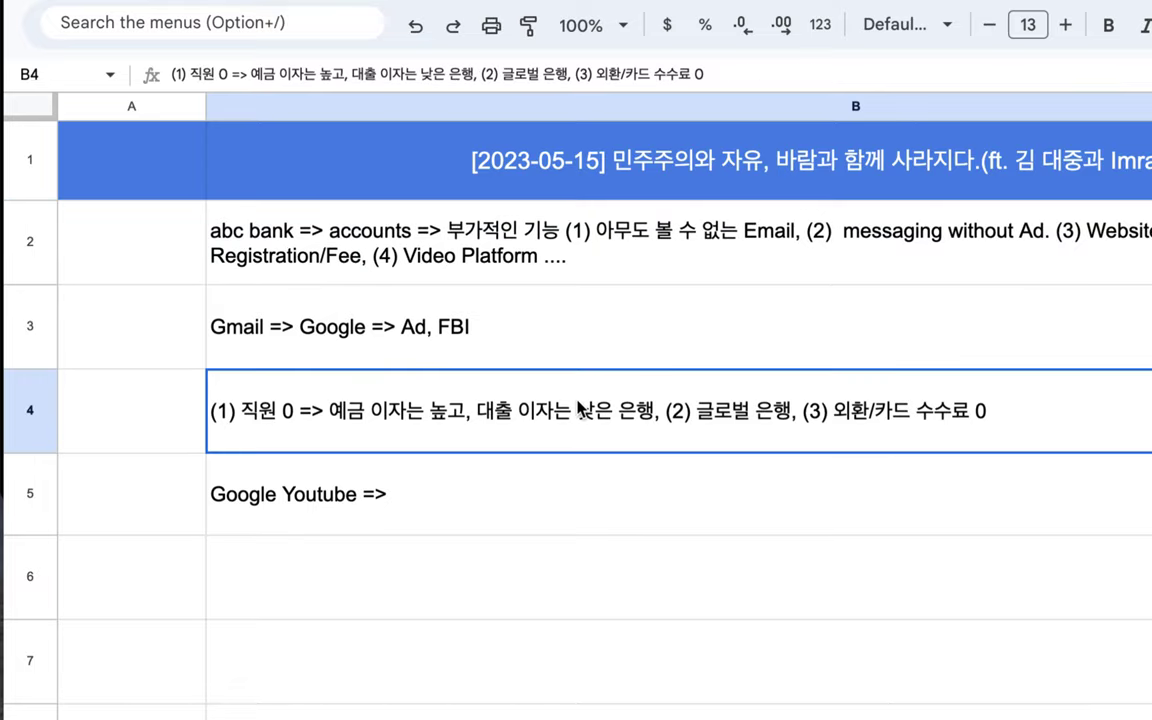
{"action": "left_click_drag", "start_coordinate": [652, 287], "coordinate": [638, 450]}
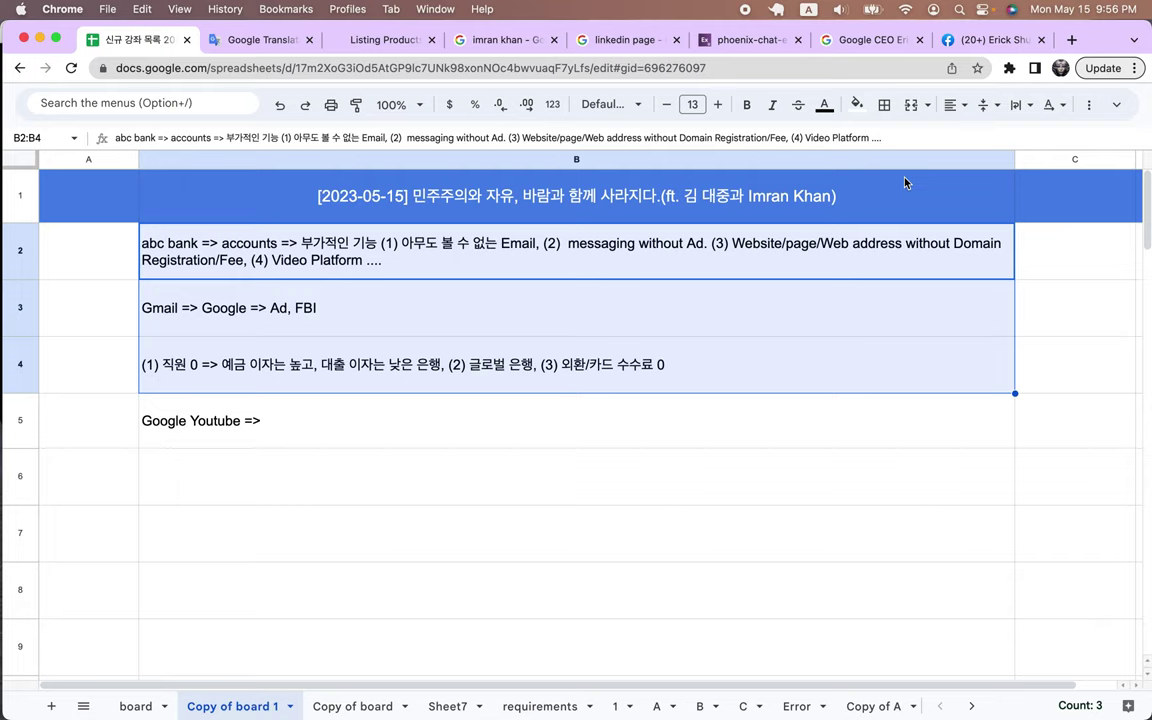
- Switch to the localhost:4003 site and open the 국수만찬 page from its worldwide group search
{"action": "left_click", "coordinate": [370, 45]}
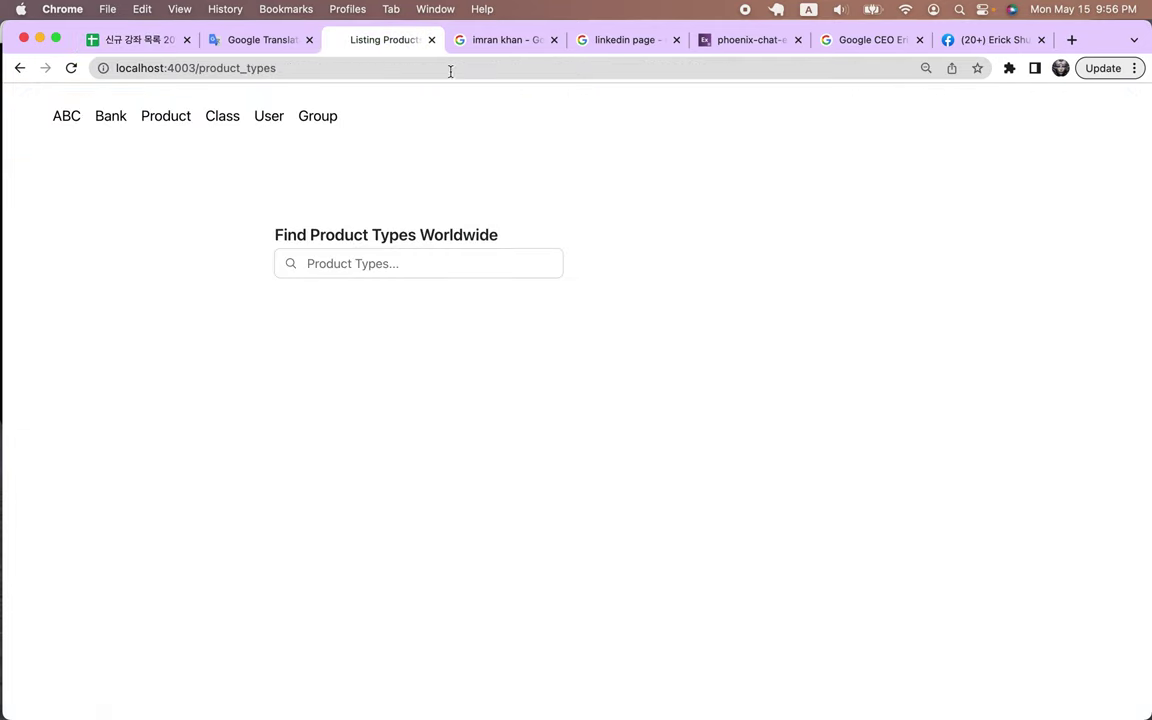
{"action": "left_click", "coordinate": [327, 122]}
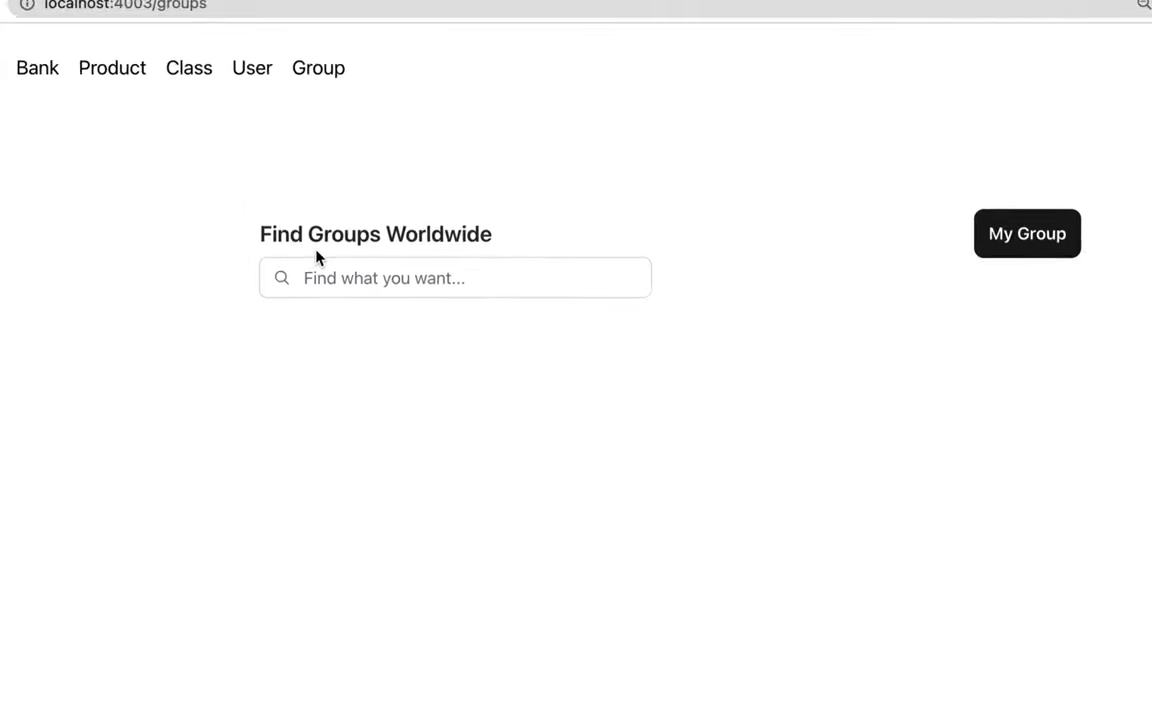
{"action": "left_click", "coordinate": [340, 288]}
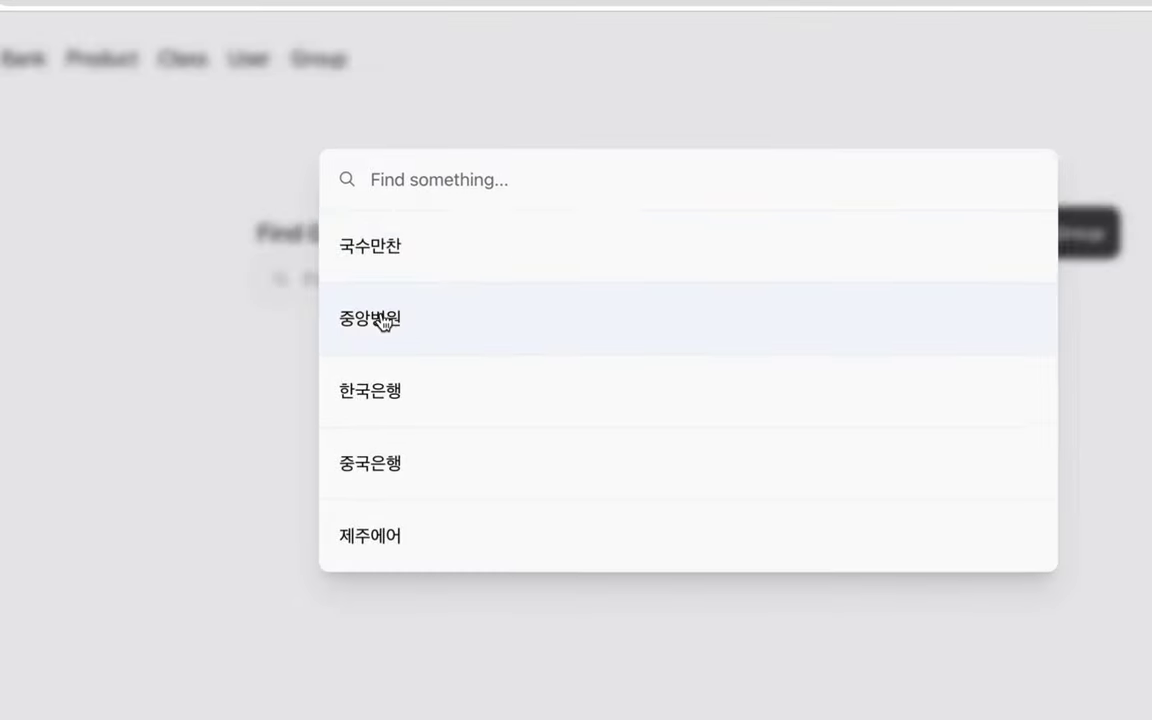
{"action": "left_click", "coordinate": [393, 273]}
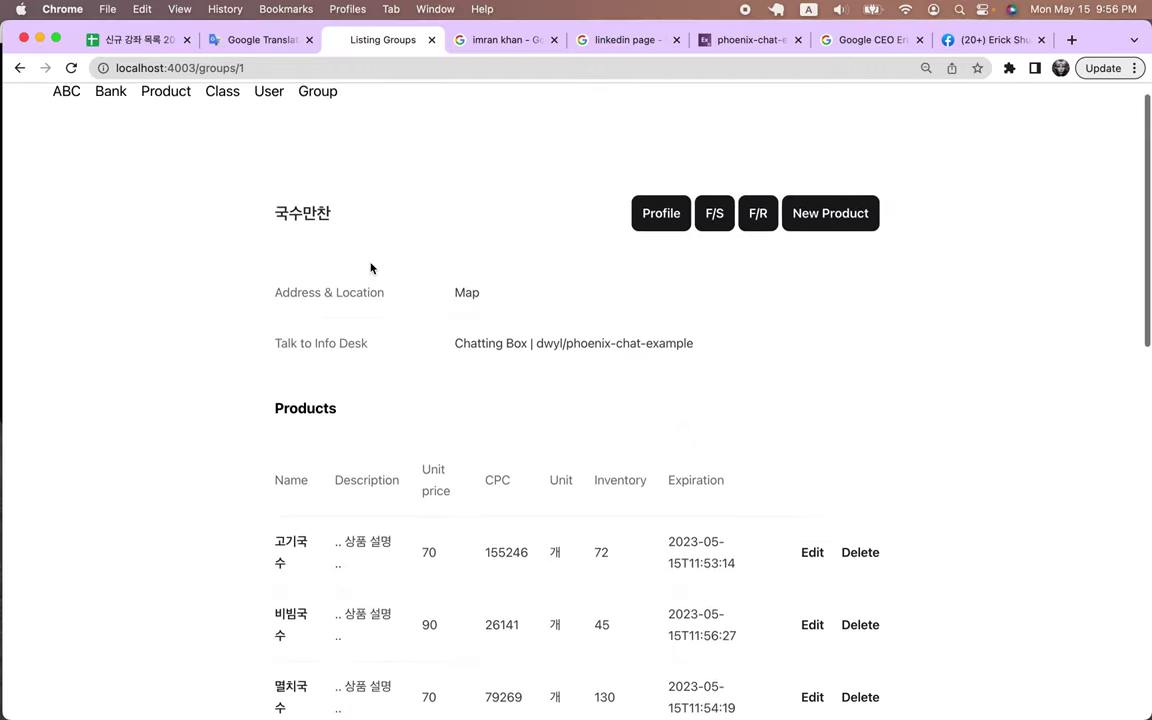
- Filter the 국수만찬 market ratings chart by gender to female
{"action": "scroll", "coordinate": [393, 275], "scroll_direction": "down", "scroll_amount": 7}
{"action": "scroll", "coordinate": [372, 269], "scroll_direction": "down", "scroll_amount": 4}
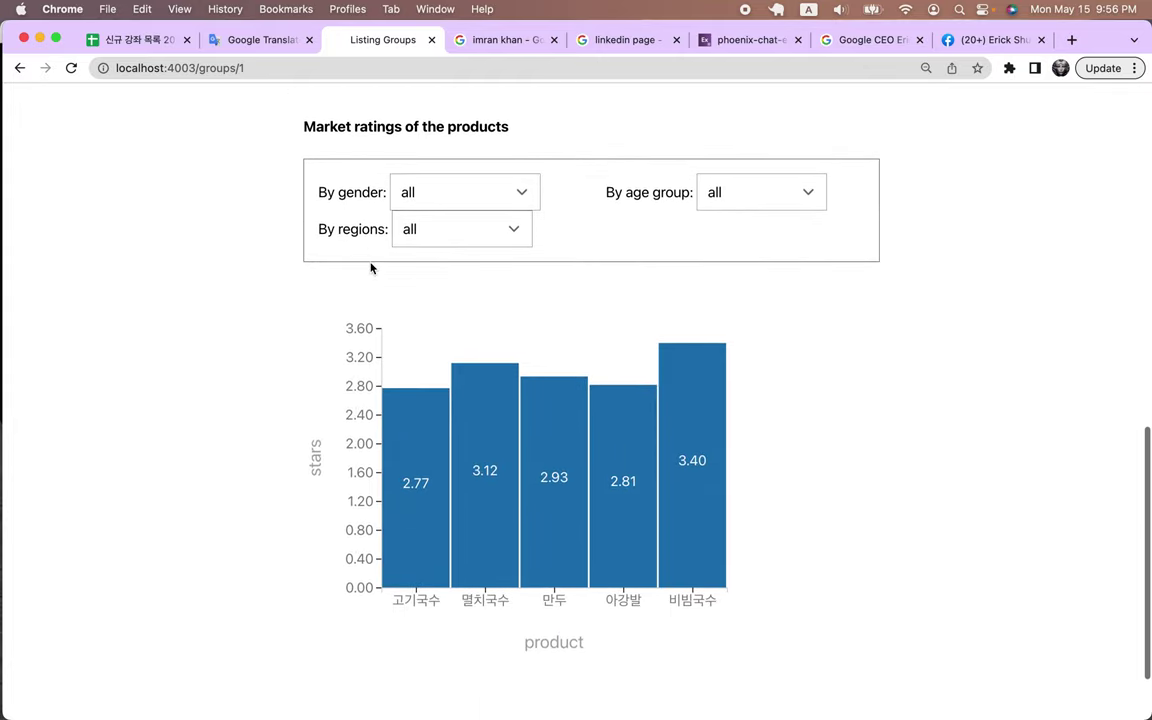
{"action": "scroll", "coordinate": [370, 265], "scroll_direction": "down", "scroll_amount": 3}
{"action": "left_click", "coordinate": [497, 109]}
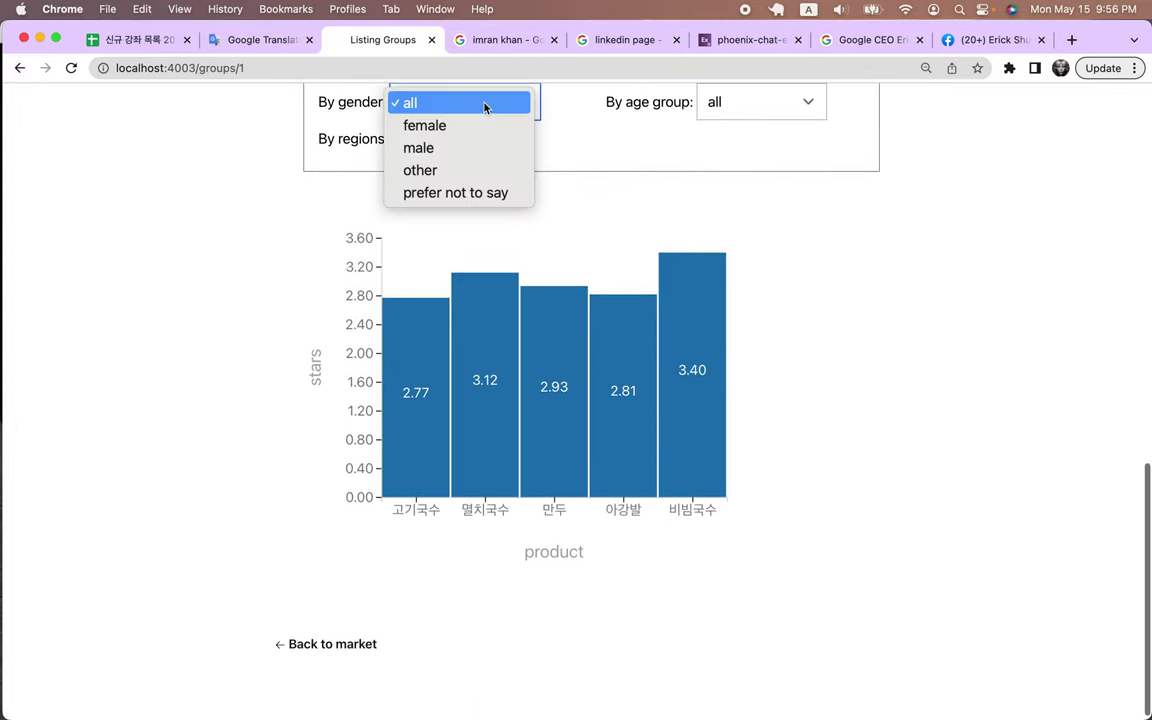
{"action": "left_click", "coordinate": [476, 123]}
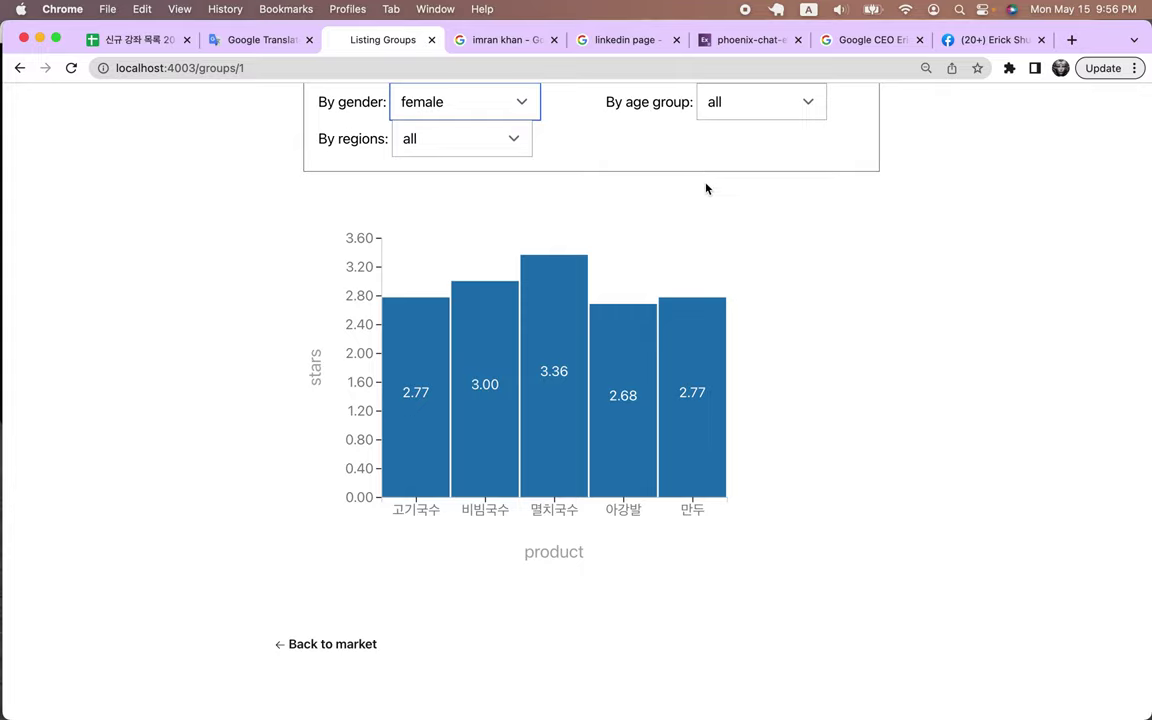
- Review the 국수만찬 page from its heading through the product list to the market ratings filters
{"action": "scroll", "coordinate": [706, 189], "scroll_direction": "up", "scroll_amount": 15}
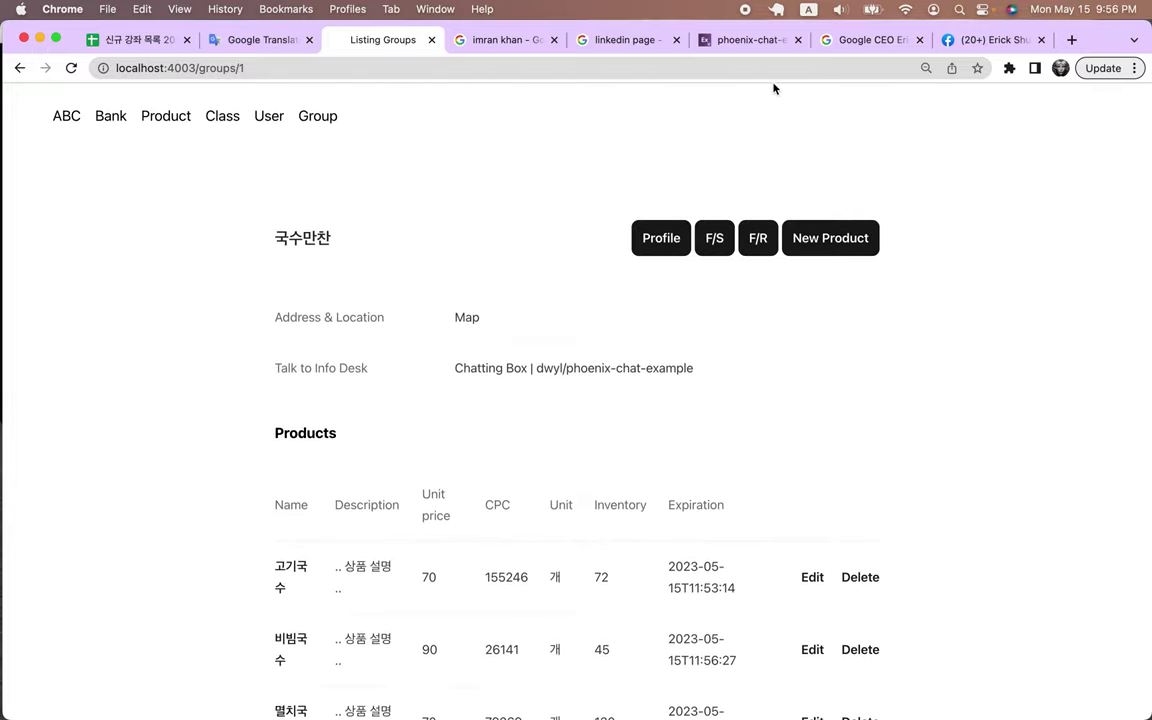
{"action": "left_click", "coordinate": [140, 40]}
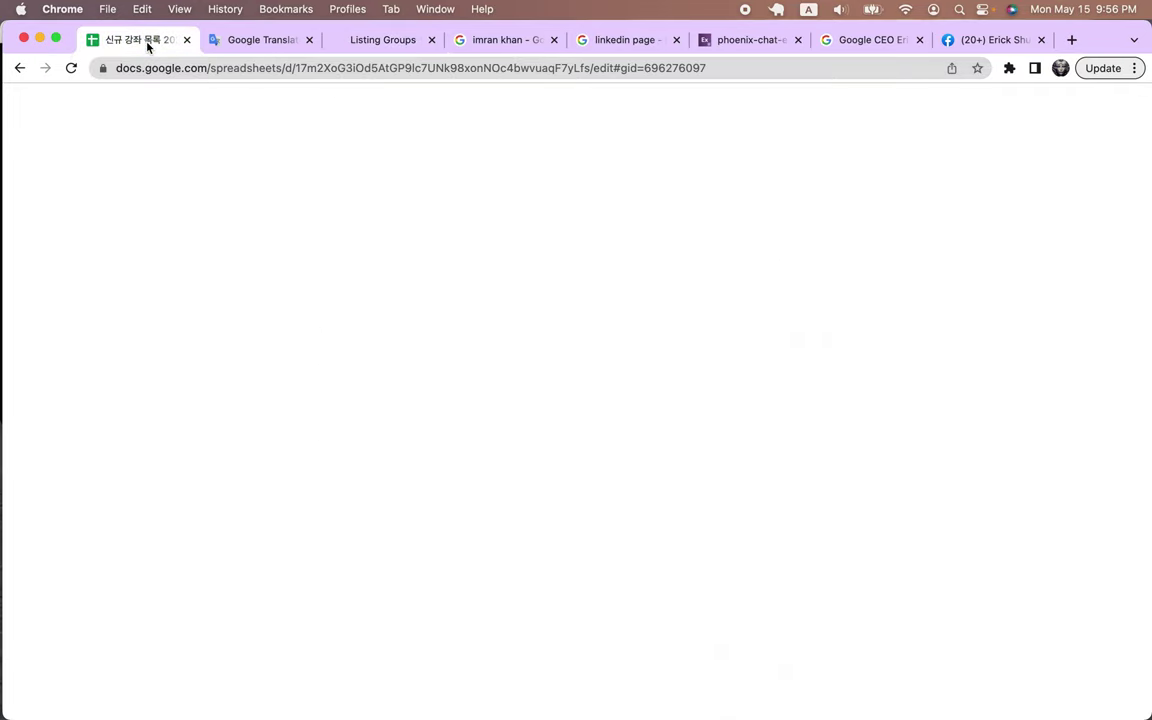
{"action": "left_click", "coordinate": [380, 41]}
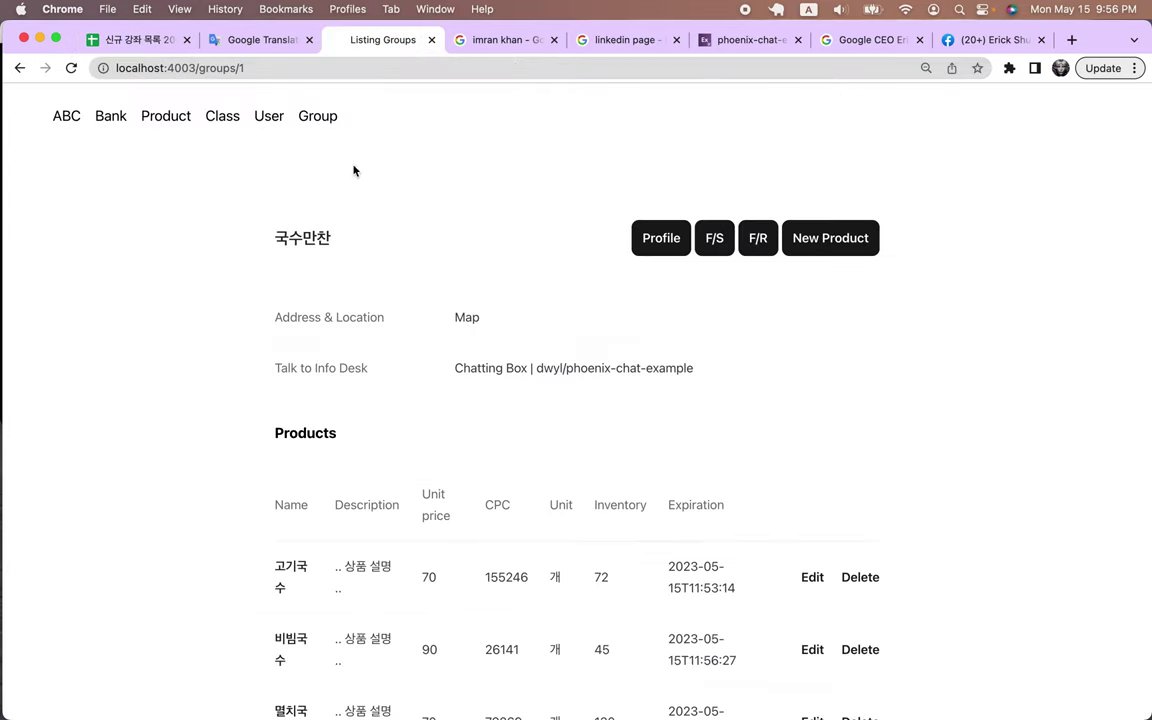
{"action": "scroll", "coordinate": [328, 482], "scroll_direction": "down", "scroll_amount": 7}
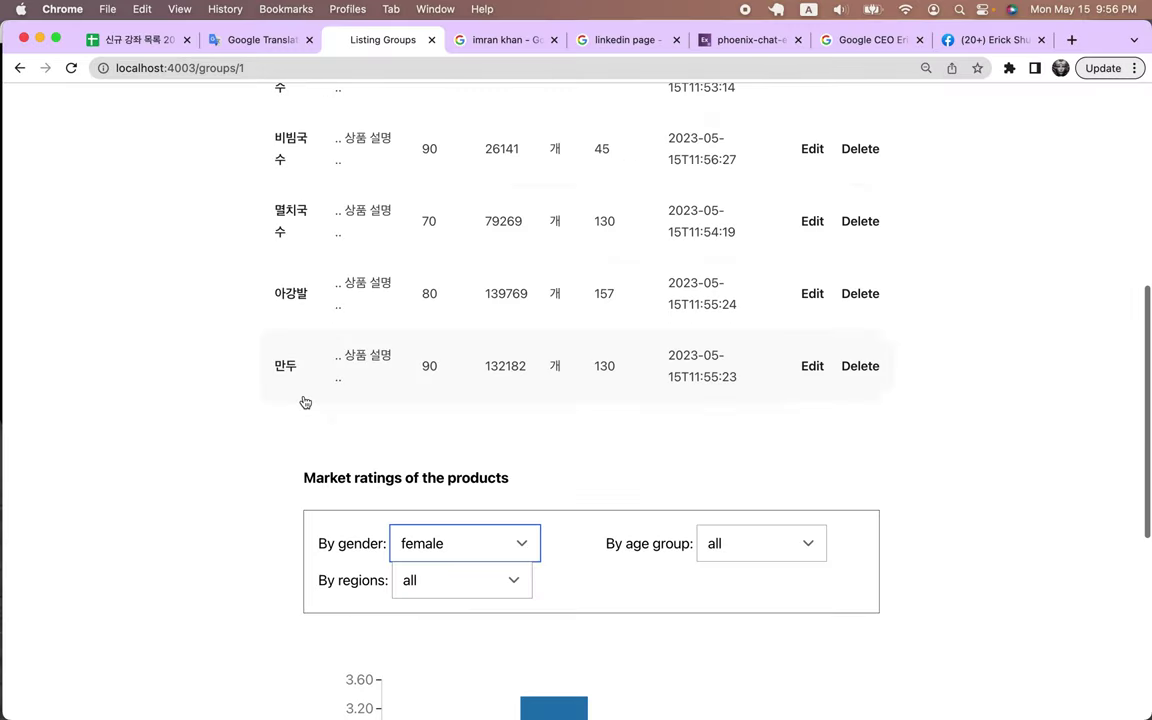
- Return to the Google Sheets notes and enter "Aliexpress Coupang" in cell B6
{"action": "left_click", "coordinate": [155, 42]}
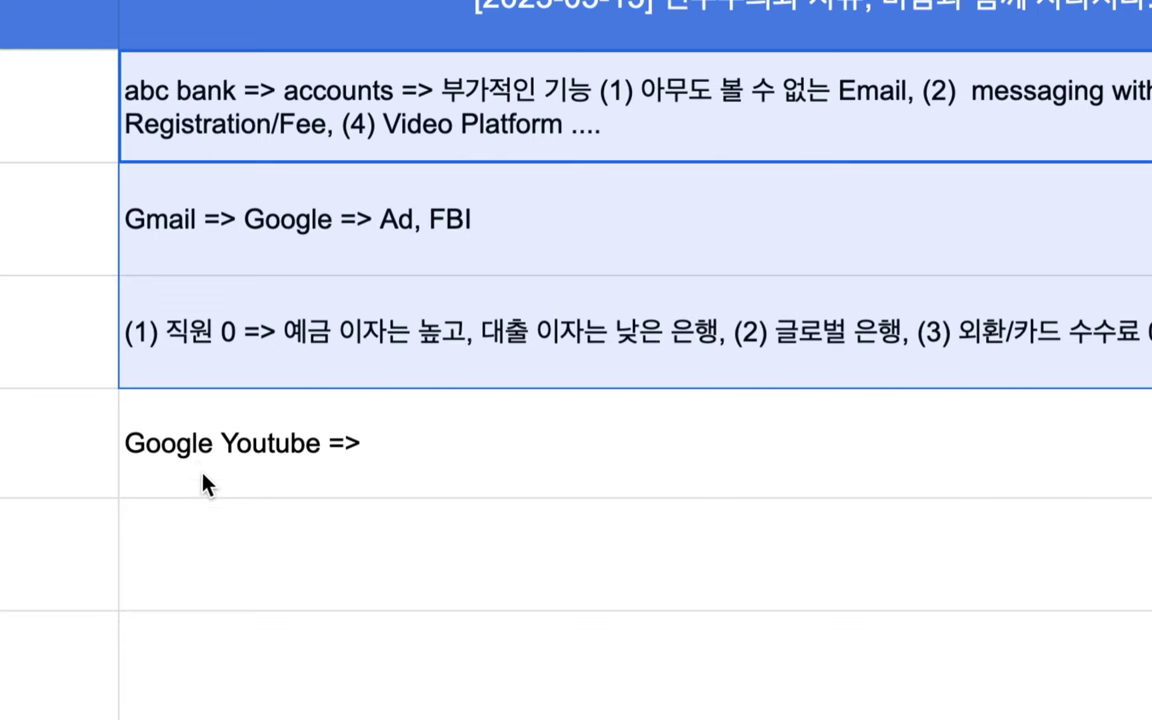
{"action": "left_click", "coordinate": [181, 445]}
{"action": "double_click", "coordinate": [211, 518]}
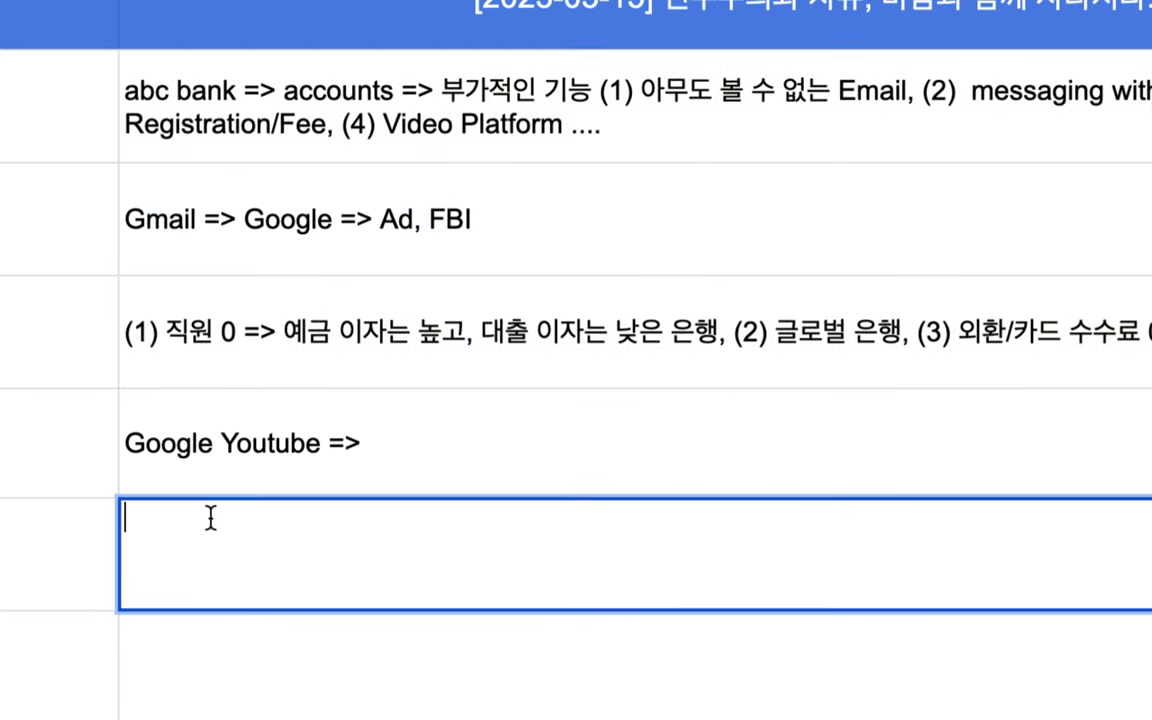
{"action": "type", "text": "Aliexpress"}
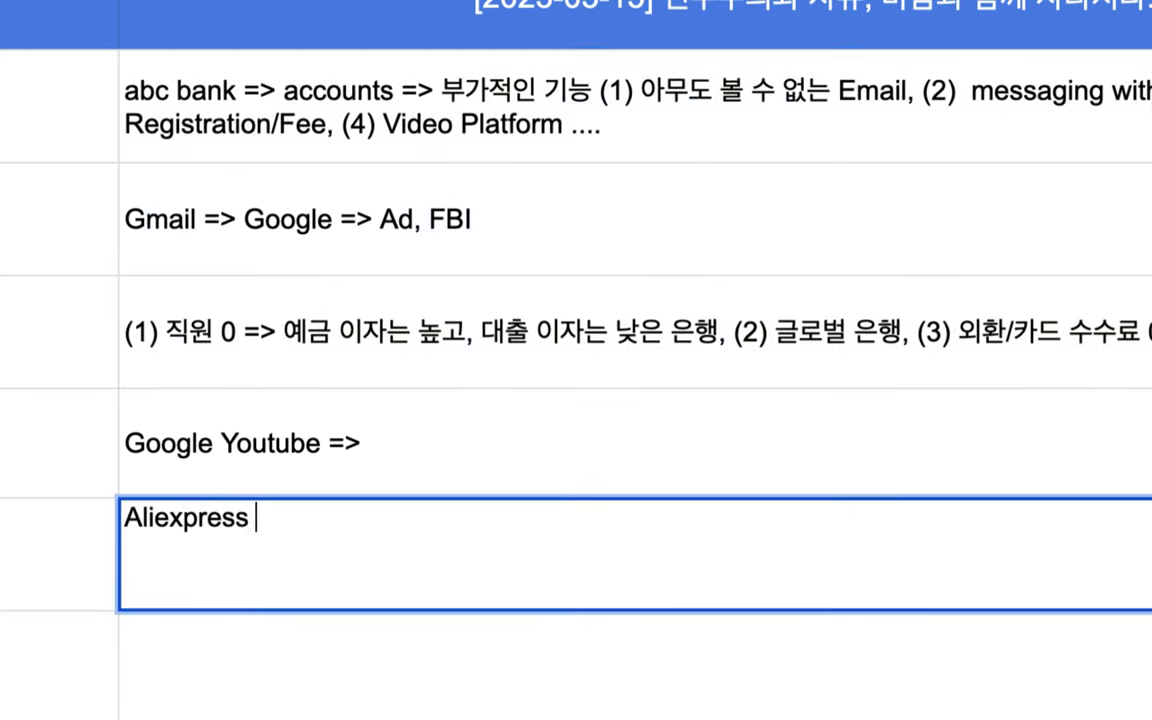
{"action": "type", "text": "Coupang"}
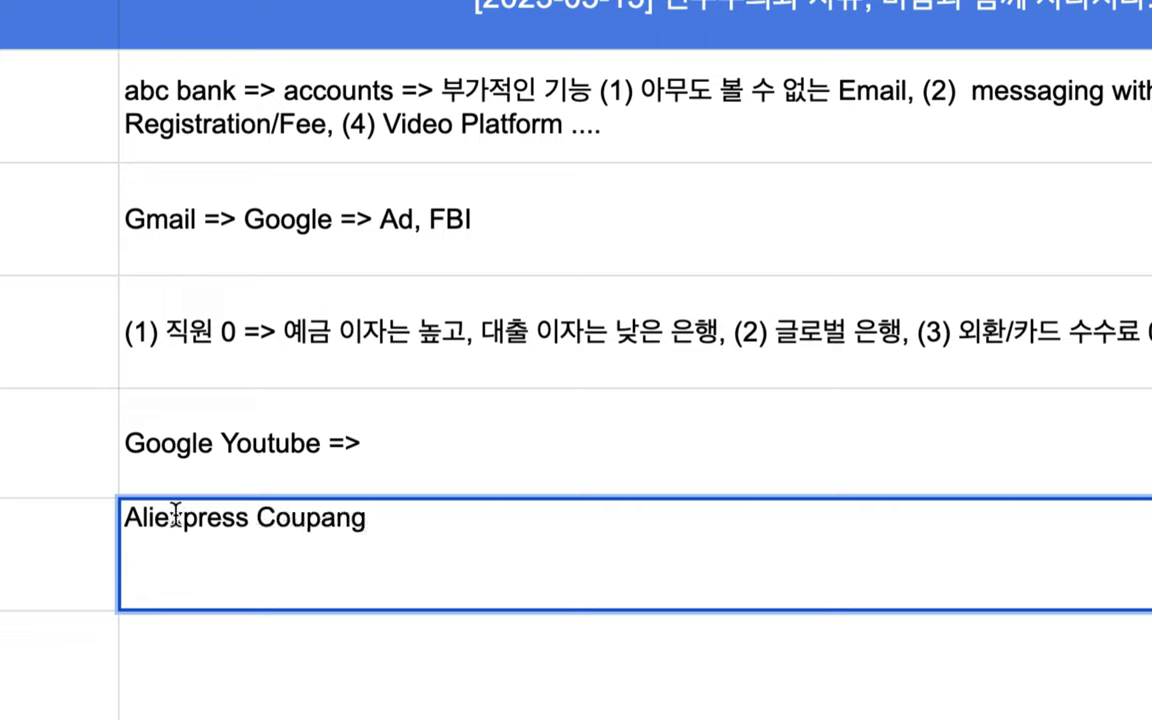
- Insert ">>" between "Aliexpress" and "Coupang" in cell B6
{"action": "double_click", "coordinate": [133, 522]}
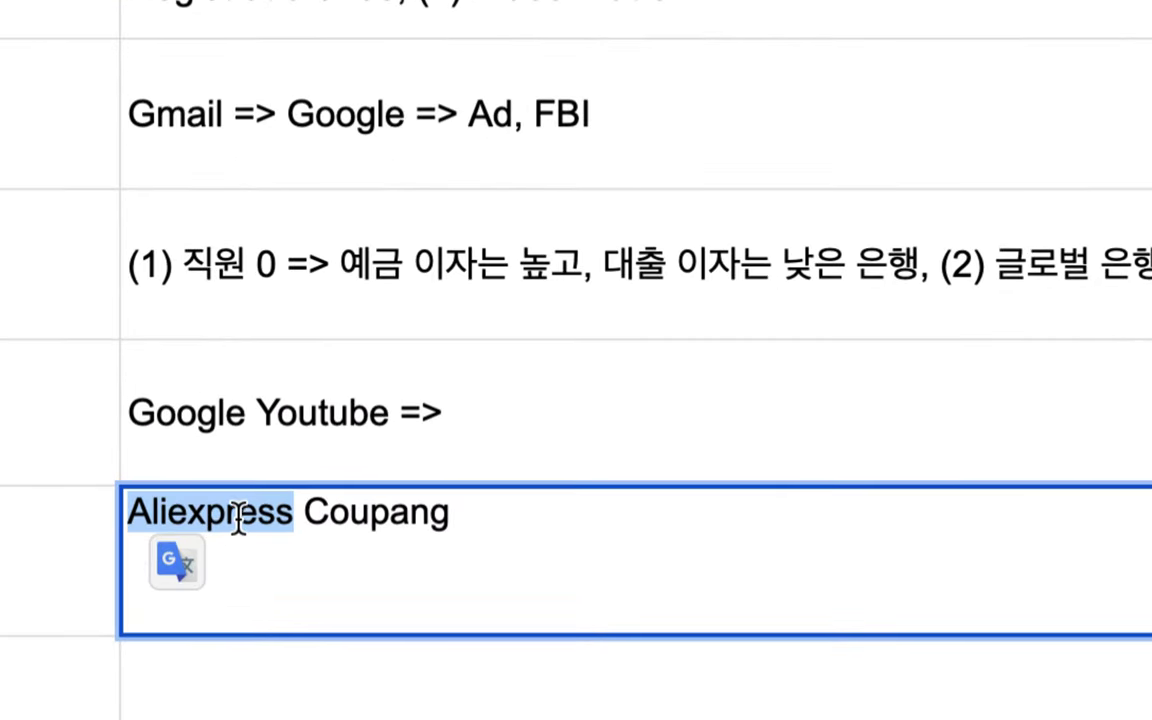
{"action": "double_click", "coordinate": [340, 512]}
{"action": "left_click", "coordinate": [297, 519]}
{"action": "type", "text": ">>"}
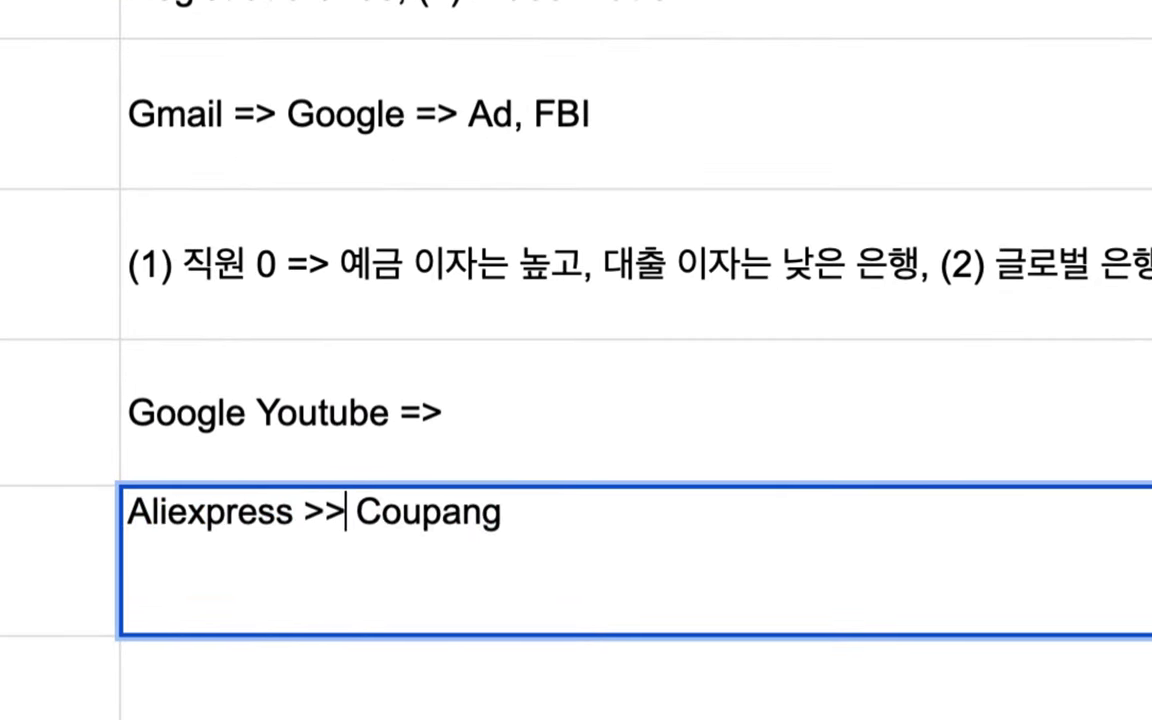
- Insert "(배송 기간)" directly after "Aliexpress" in cell B6
{"action": "double_click", "coordinate": [252, 515]}
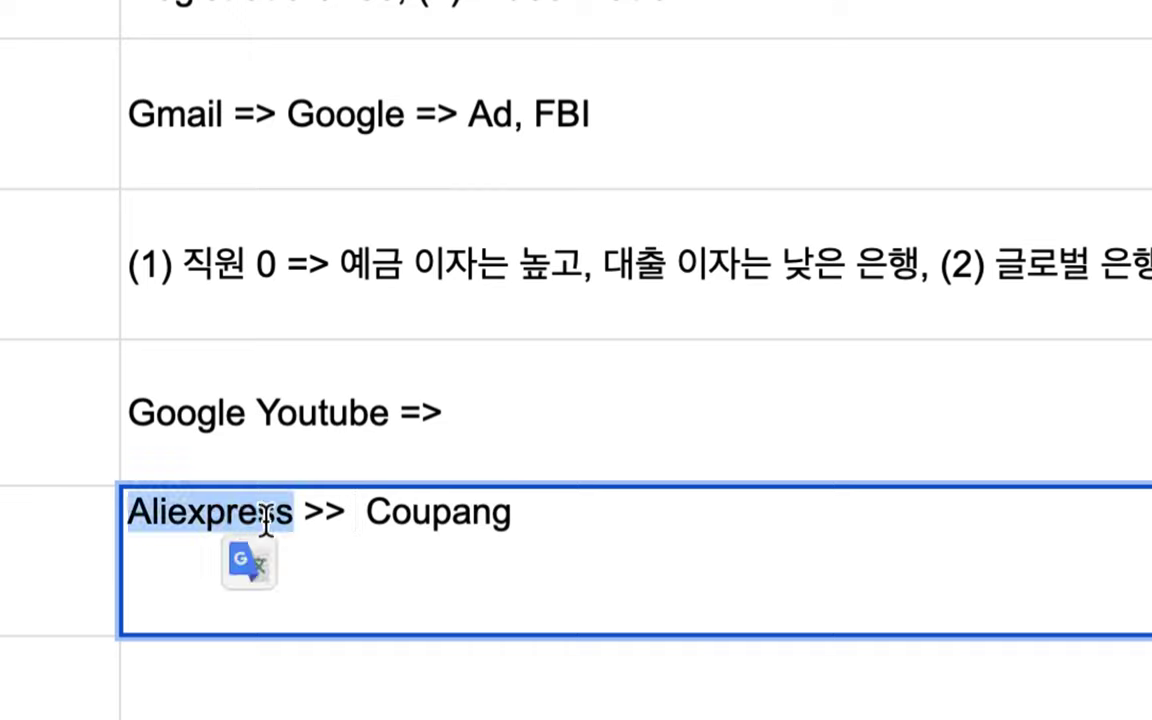
{"action": "left_click", "coordinate": [290, 517]}
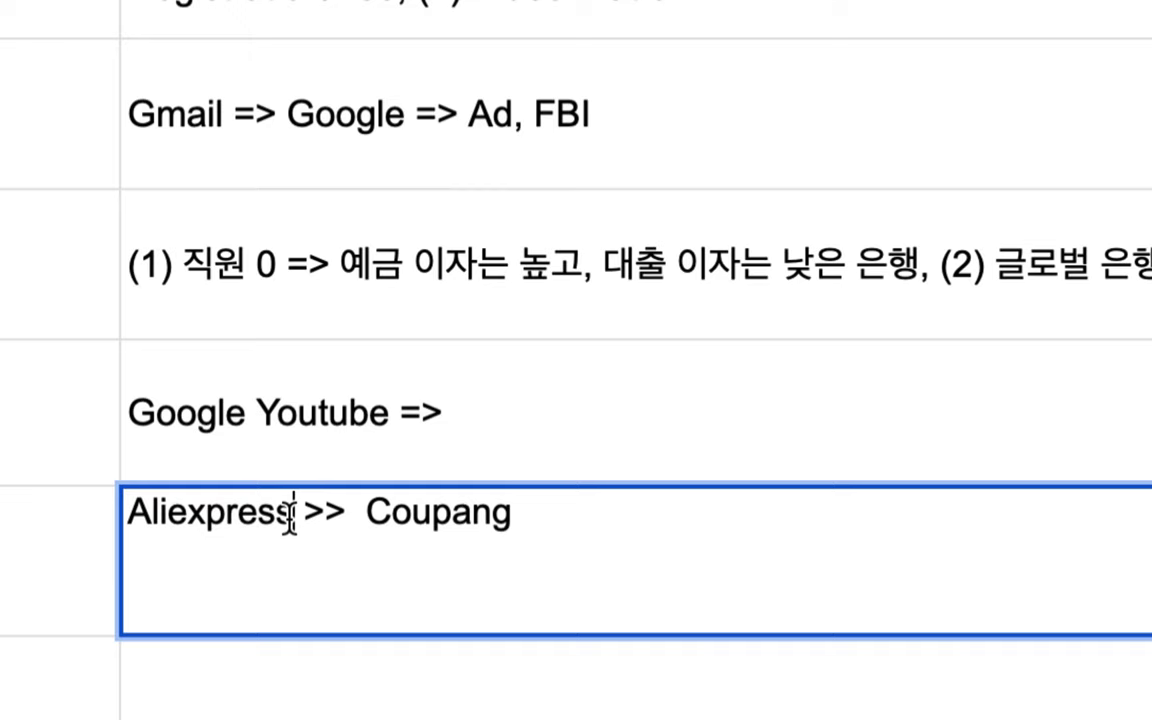
{"action": "type", "text": "("}
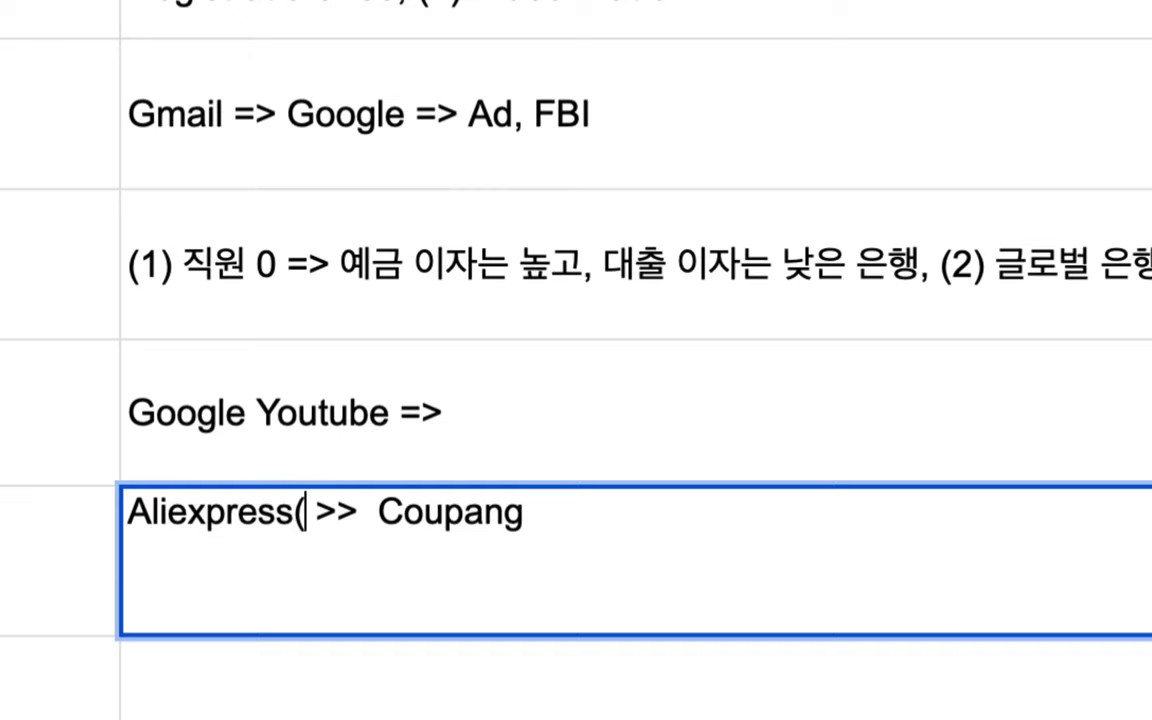
{"action": "type", "text": "q"}
{"action": "key", "text": "BackSpace"}
{"action": "type", "text": "배송 기갠"}
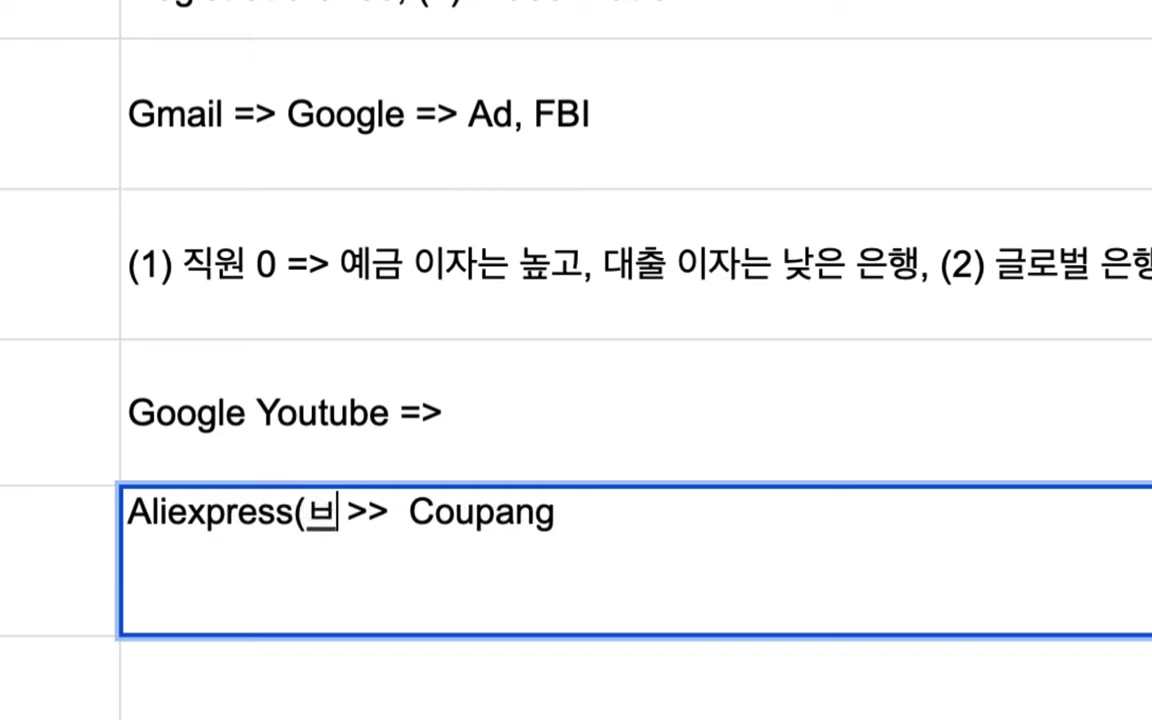
{"action": "type", "text": ")"}
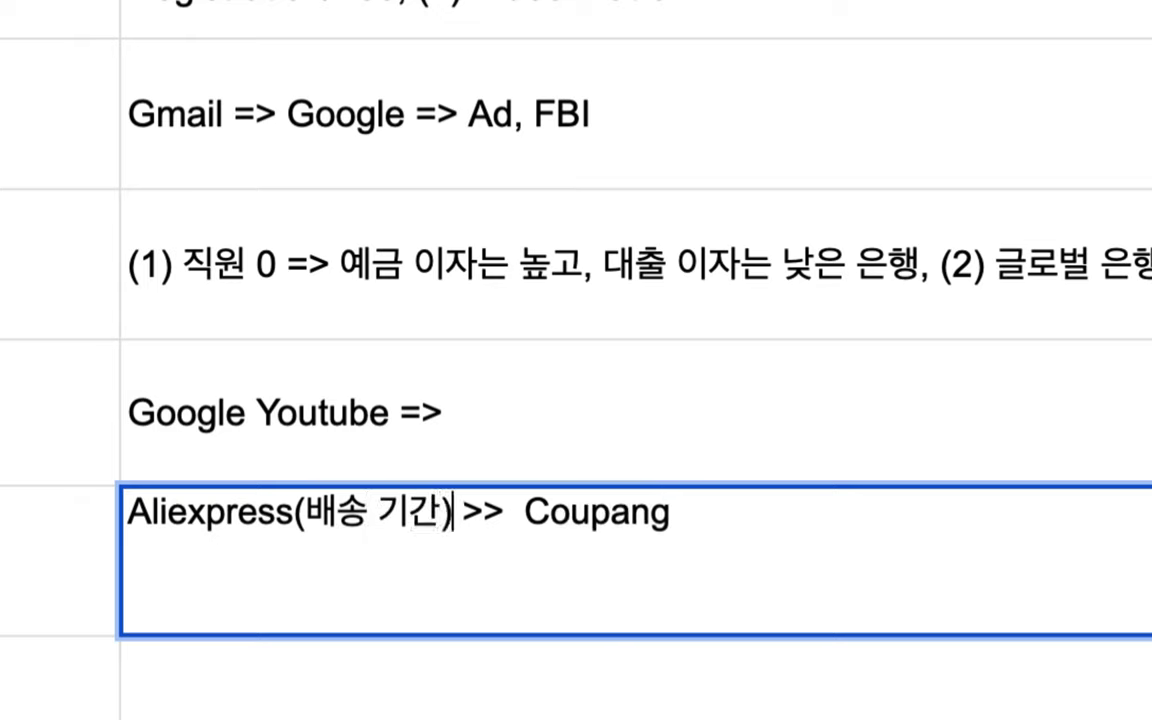
{"action": "left_click_drag", "start_coordinate": [257, 510], "coordinate": [437, 504]}
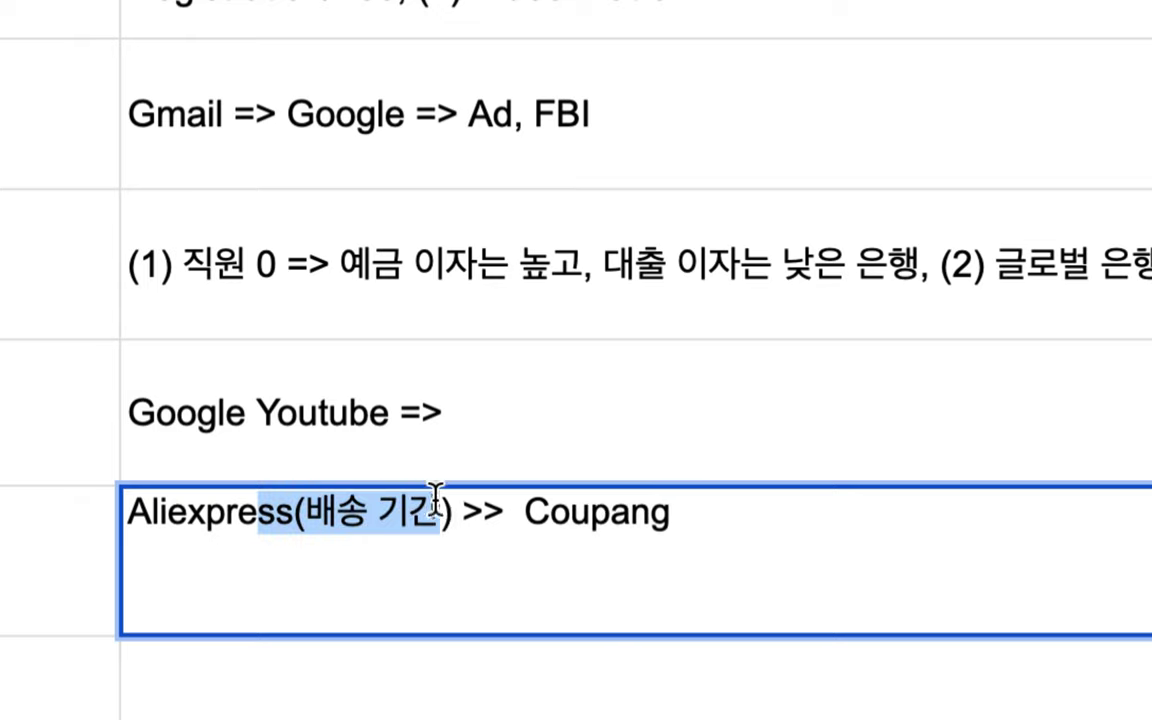
{"action": "left_click", "coordinate": [430, 512]}
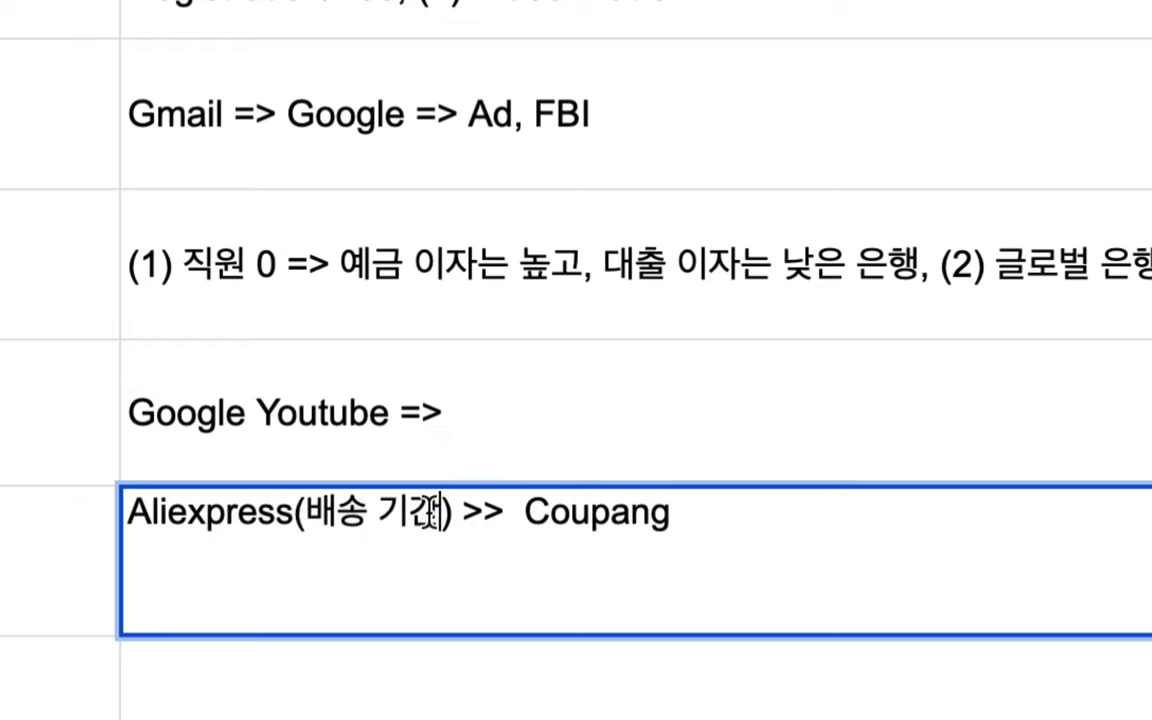
{"action": "left_click_drag", "start_coordinate": [462, 512], "coordinate": [508, 515]}
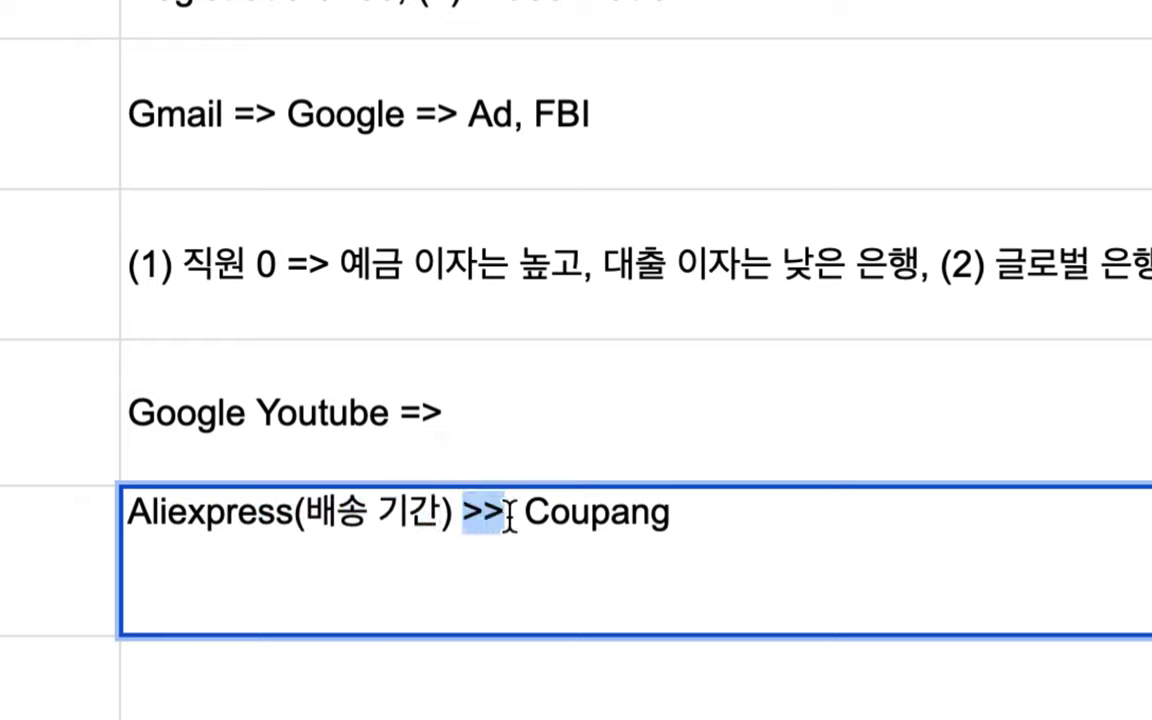
- Replace ">>" between "Aliexpress(배송 기간)" and "Coupang" in cell B6 with a comma and a single space
{"action": "key", "text": "BackSpace"}
{"action": "key", "text": "BackSpace"}
{"action": "type", "text": ","}
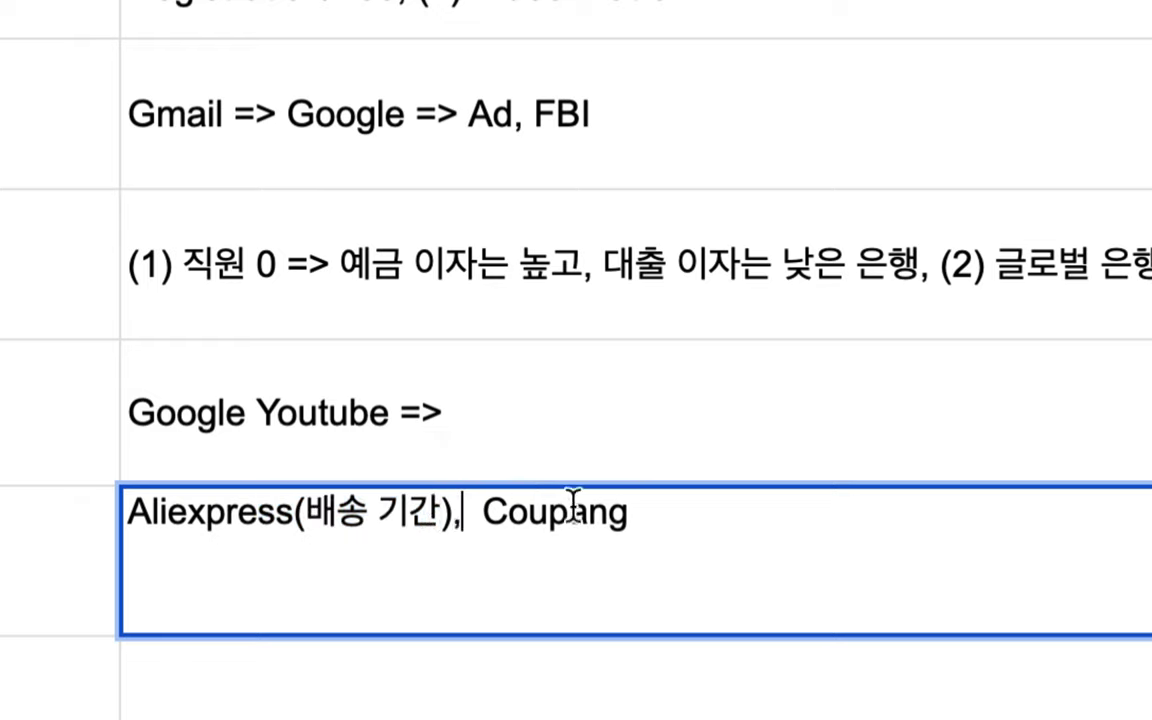
{"action": "left_click", "coordinate": [480, 515]}
{"action": "key", "text": "BackSpace"}
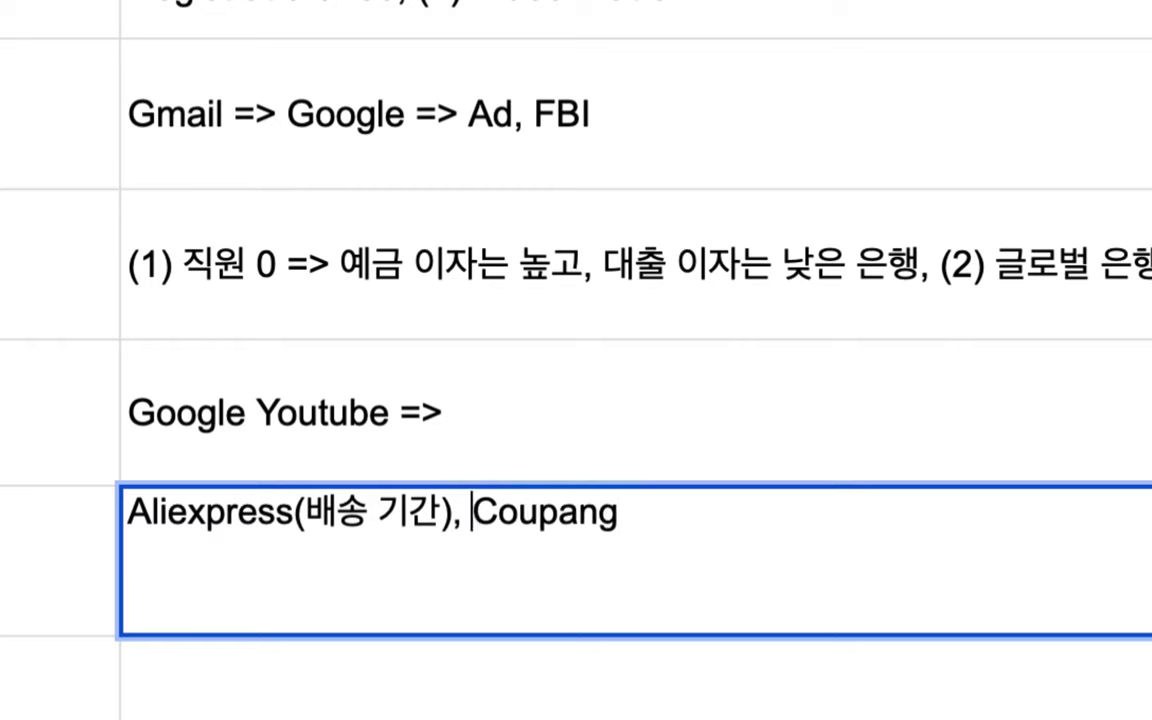
- Append "=> 수만" after "Coupang" in cell B6
{"action": "left_click", "coordinate": [635, 507]}
{"action": "type", "text": "="}
{"action": "type", "text": "> 숲"}
{"action": "type", "text": "만"}
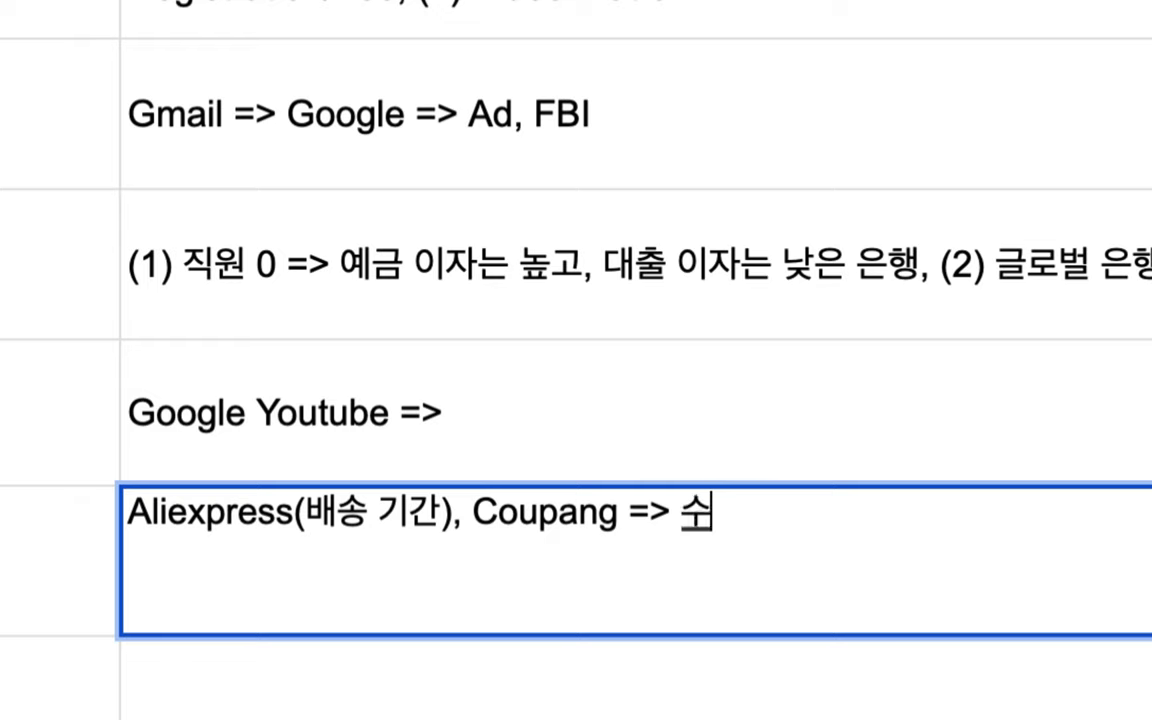
{"action": "left_click_drag", "start_coordinate": [447, 516], "coordinate": [112, 497]}
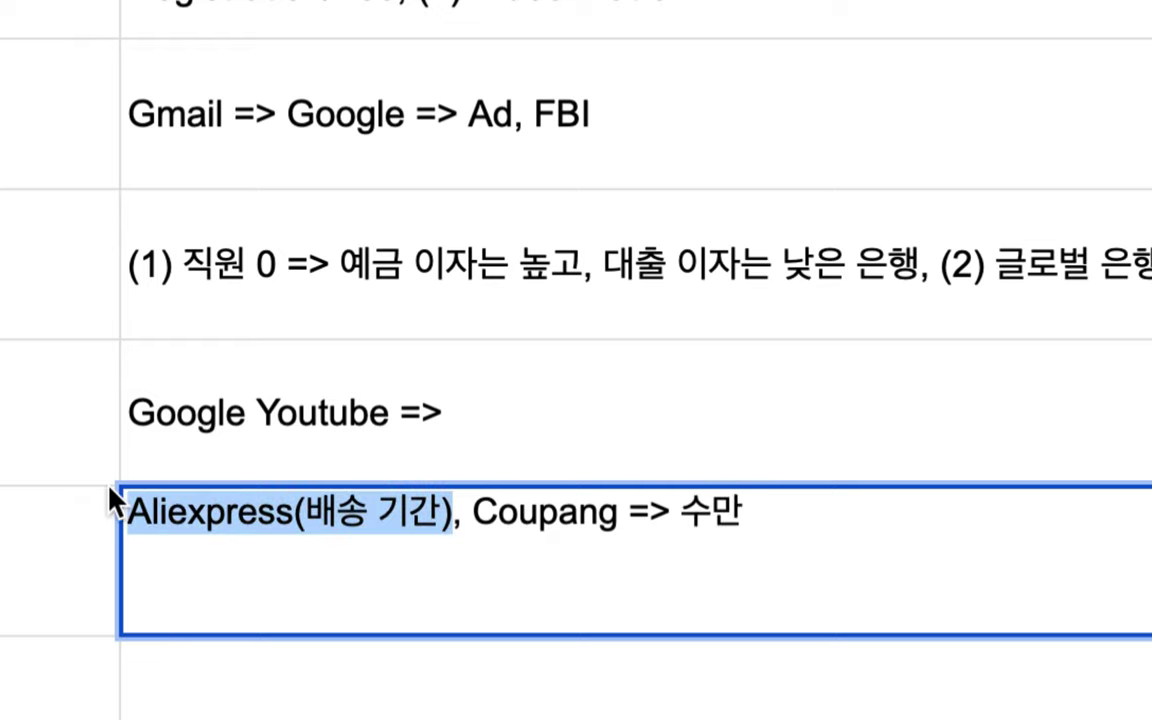
{"action": "double_click", "coordinate": [524, 512]}
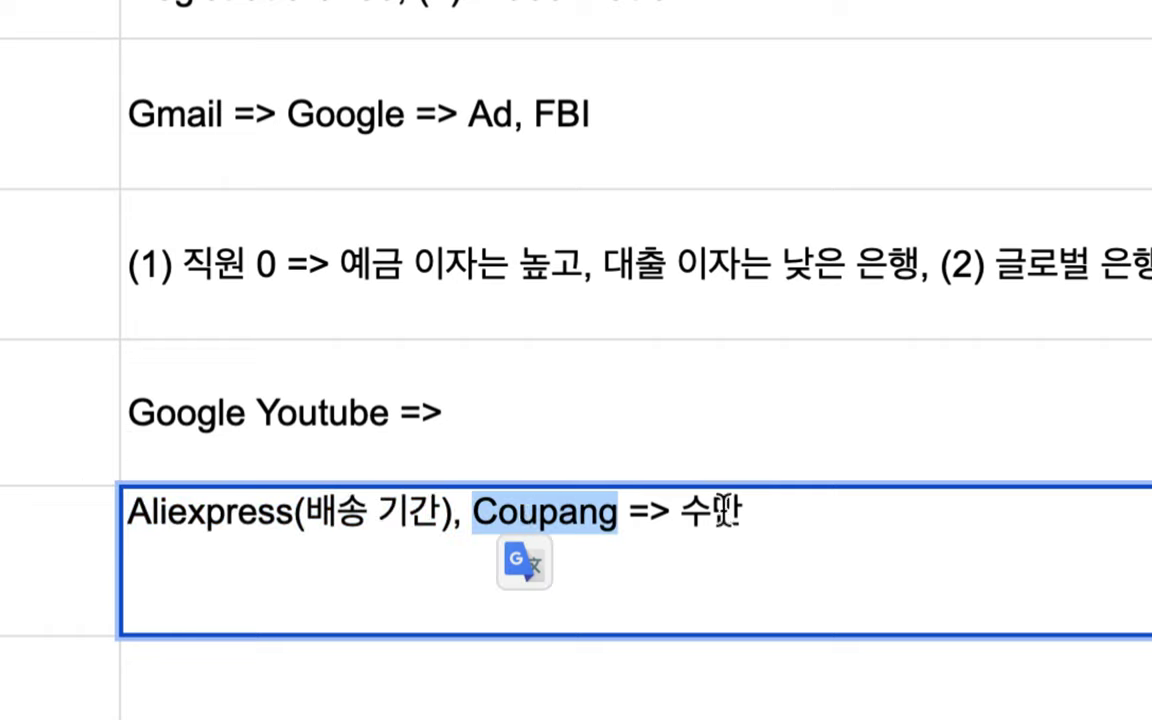
- Change "수만" at the end of cell B6 to "수천 ~ 수십 만의 직원 + 수천 만의 주주"
{"action": "left_click", "coordinate": [744, 515]}
{"action": "key", "text": "BackSpace"}
{"action": "type", "text": "천 ~"}
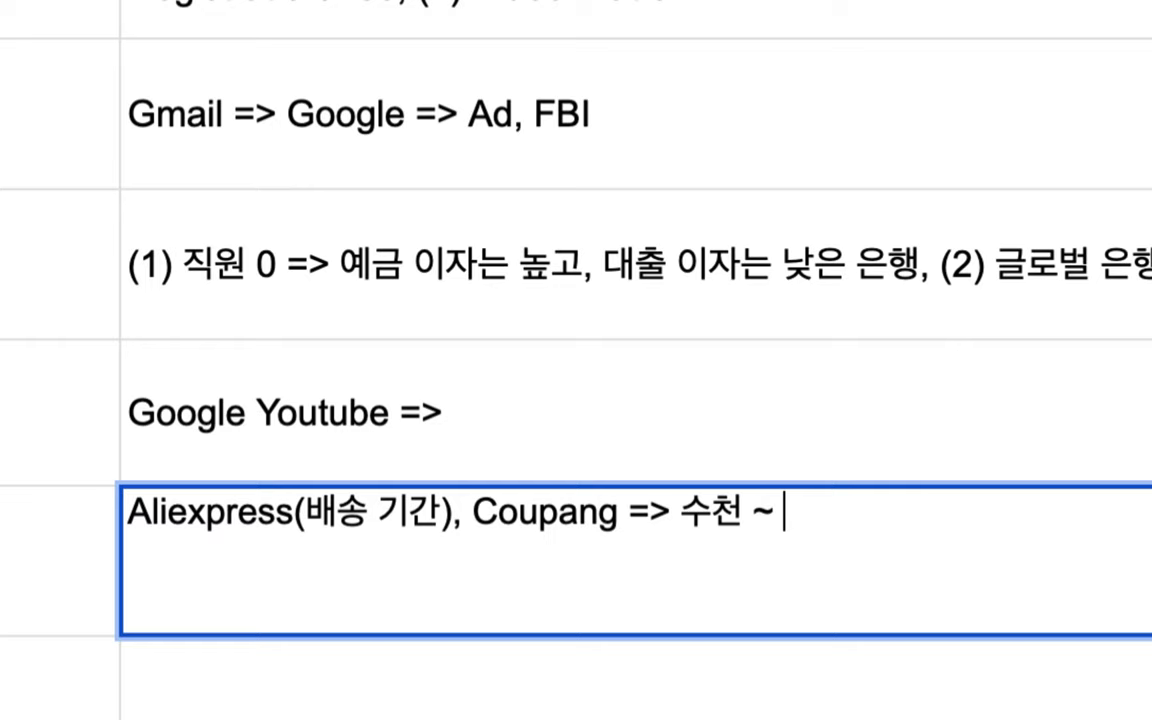
{"action": "type", "text": " 수십 맨"}
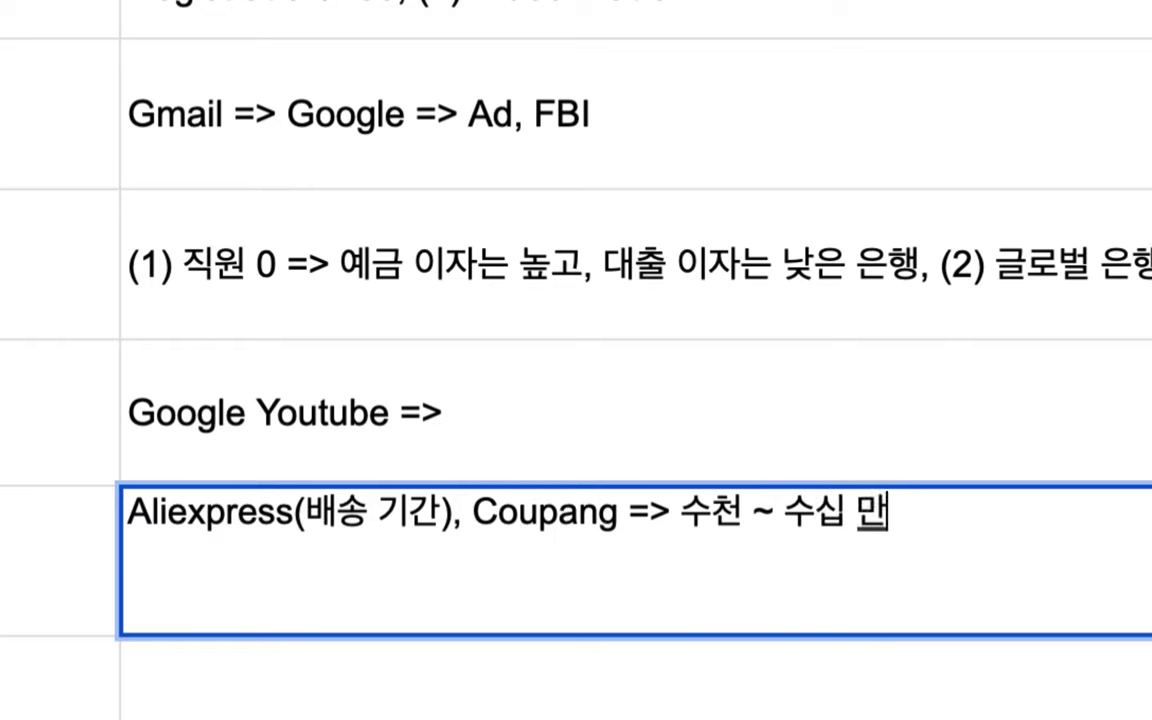
{"action": "type", "text": "의 직원 + "}
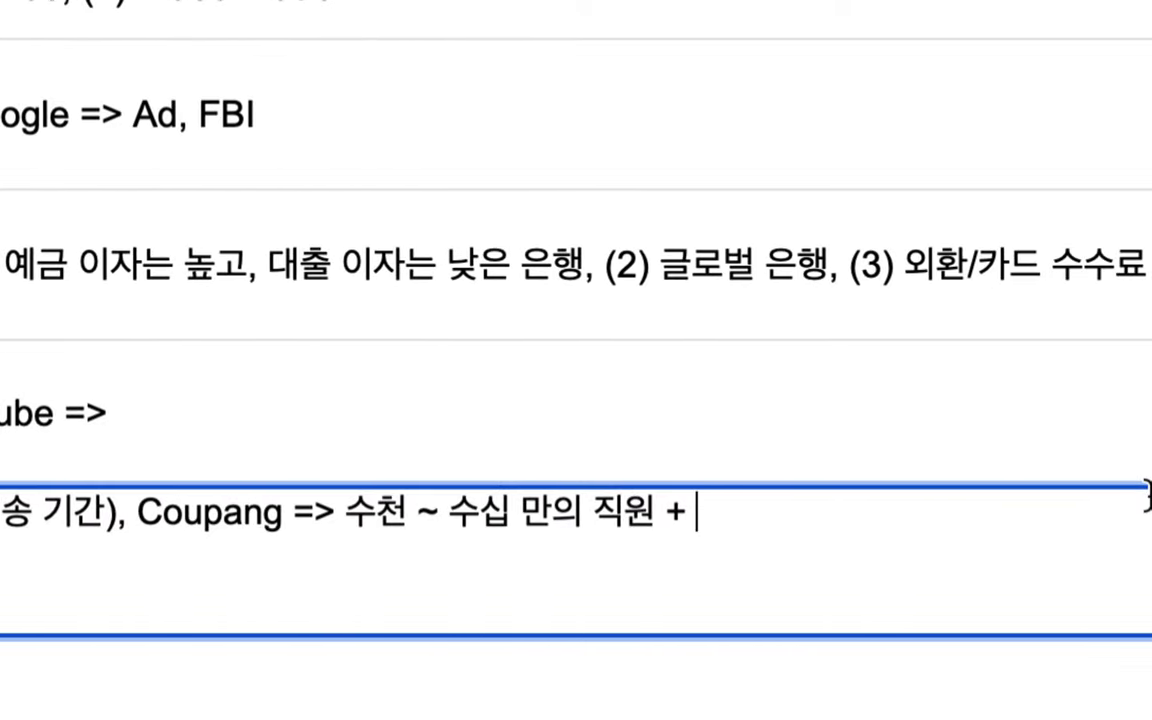
{"action": "type", "text": "수천 만의"}
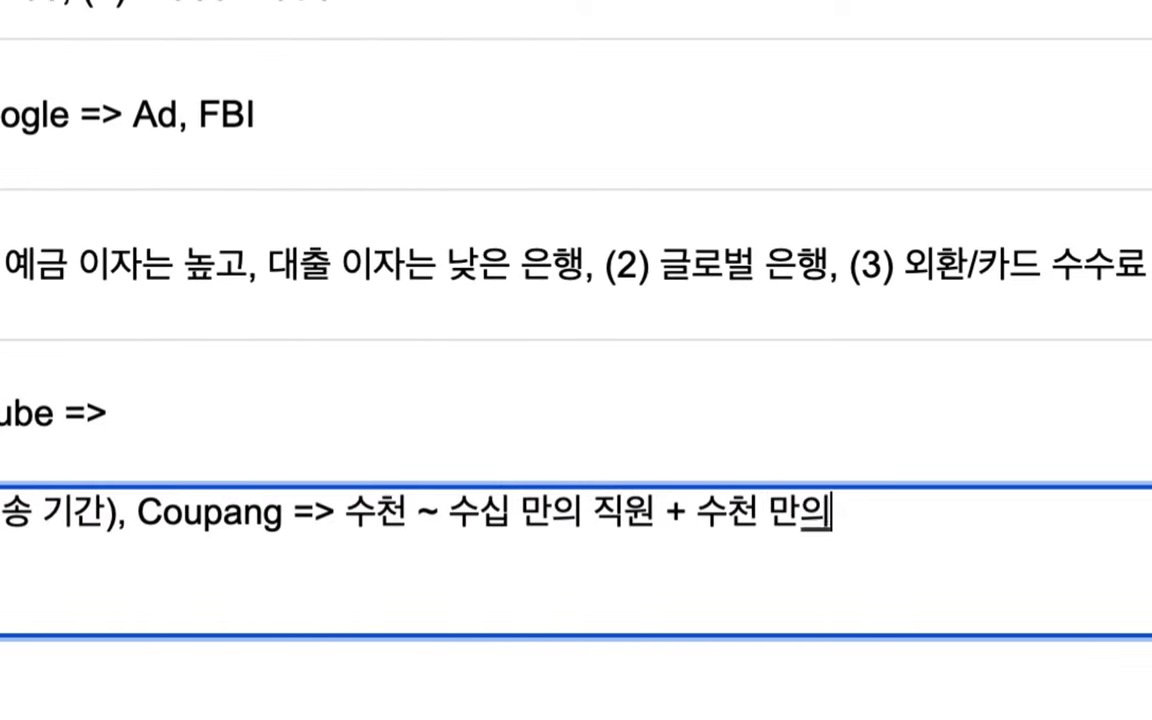
{"action": "type", "text": " 줒ㅜ"}
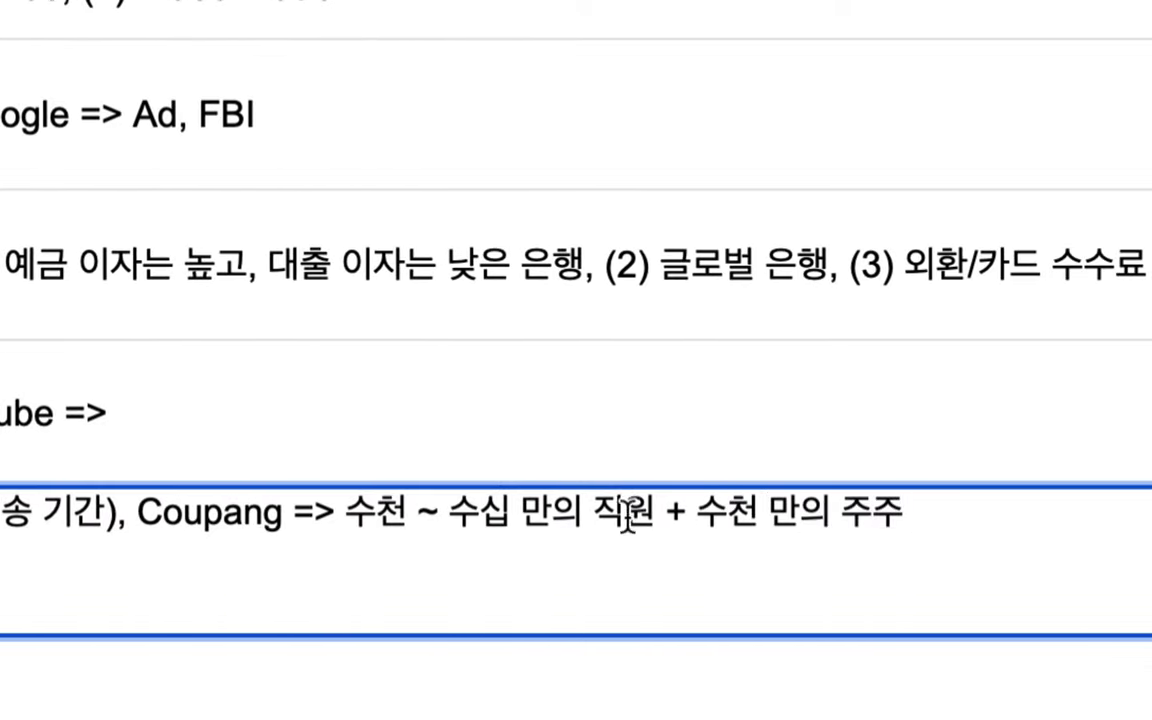
{"action": "left_click_drag", "start_coordinate": [348, 515], "coordinate": [1008, 509]}
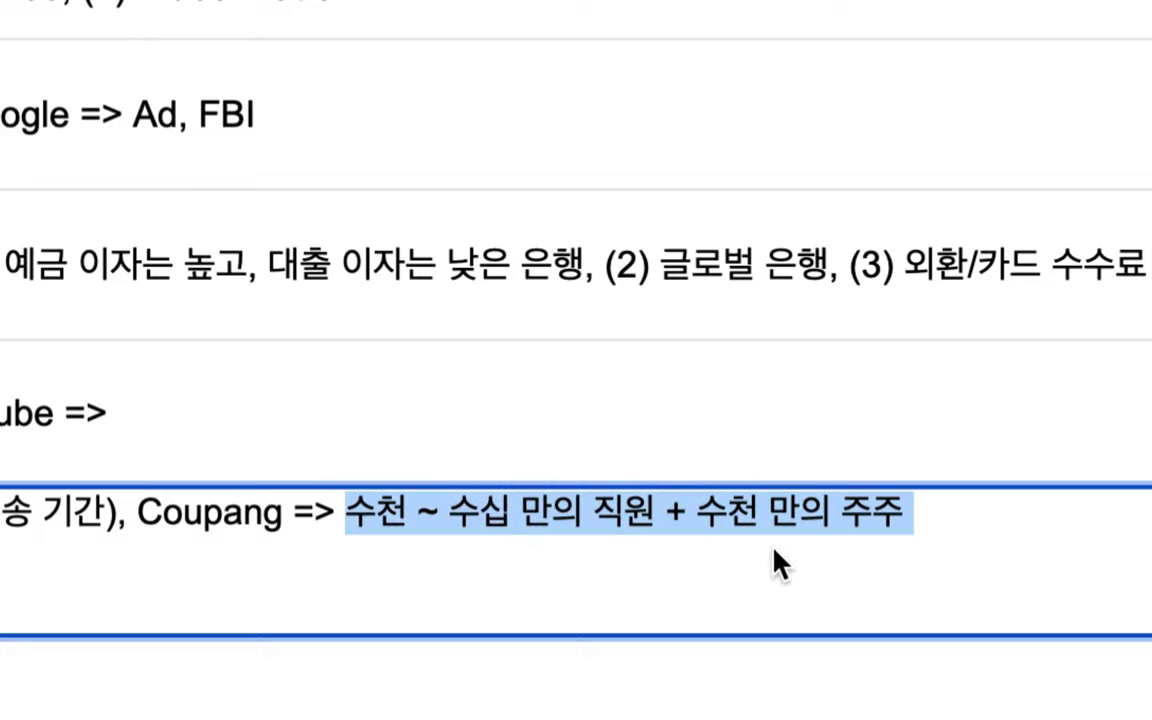
{"action": "scroll", "coordinate": [8, 481], "scroll_direction": "left", "scroll_amount": 5}
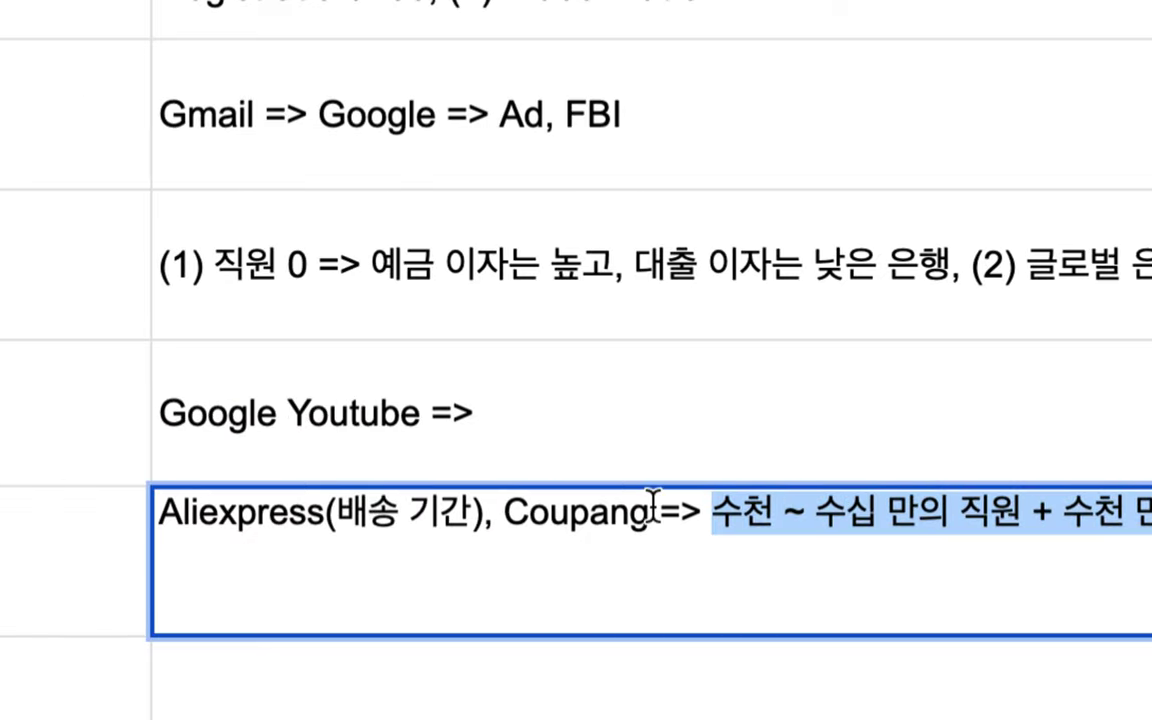
{"action": "left_click_drag", "start_coordinate": [650, 512], "coordinate": [157, 515]}
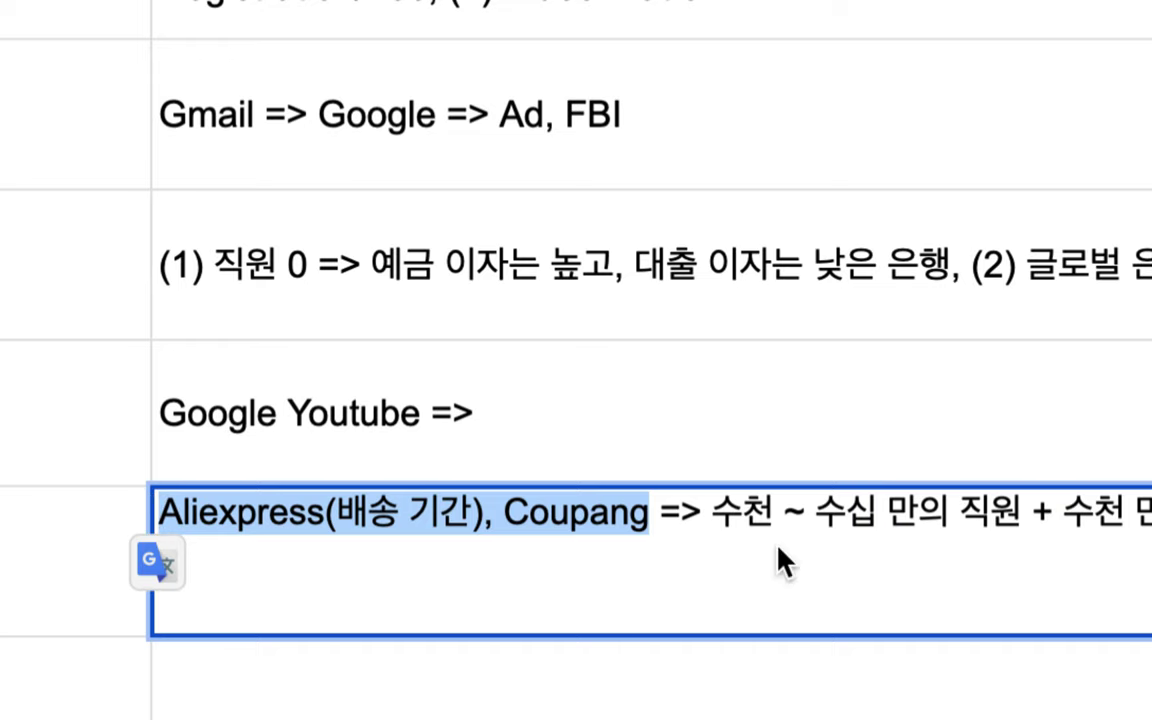
{"action": "left_click_drag", "start_coordinate": [713, 512], "coordinate": [1140, 518]}
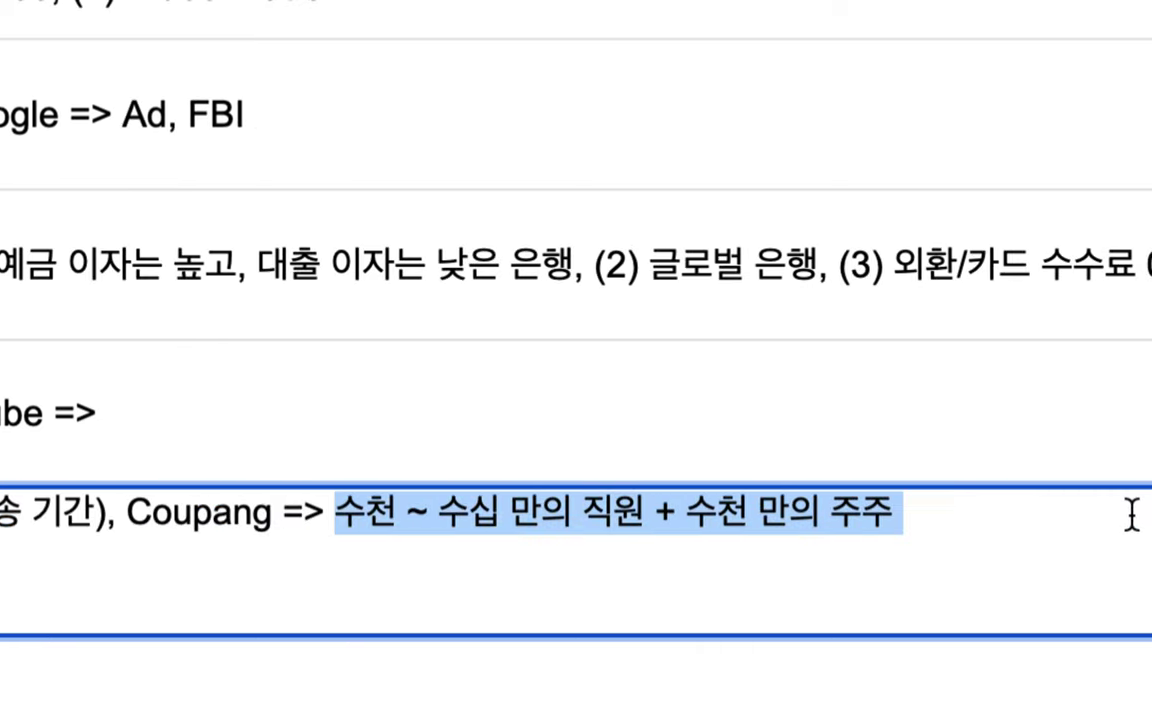
- Add a second line reading "ABC Market => Withoud AD." inside cell B6
{"action": "left_click", "coordinate": [977, 519]}
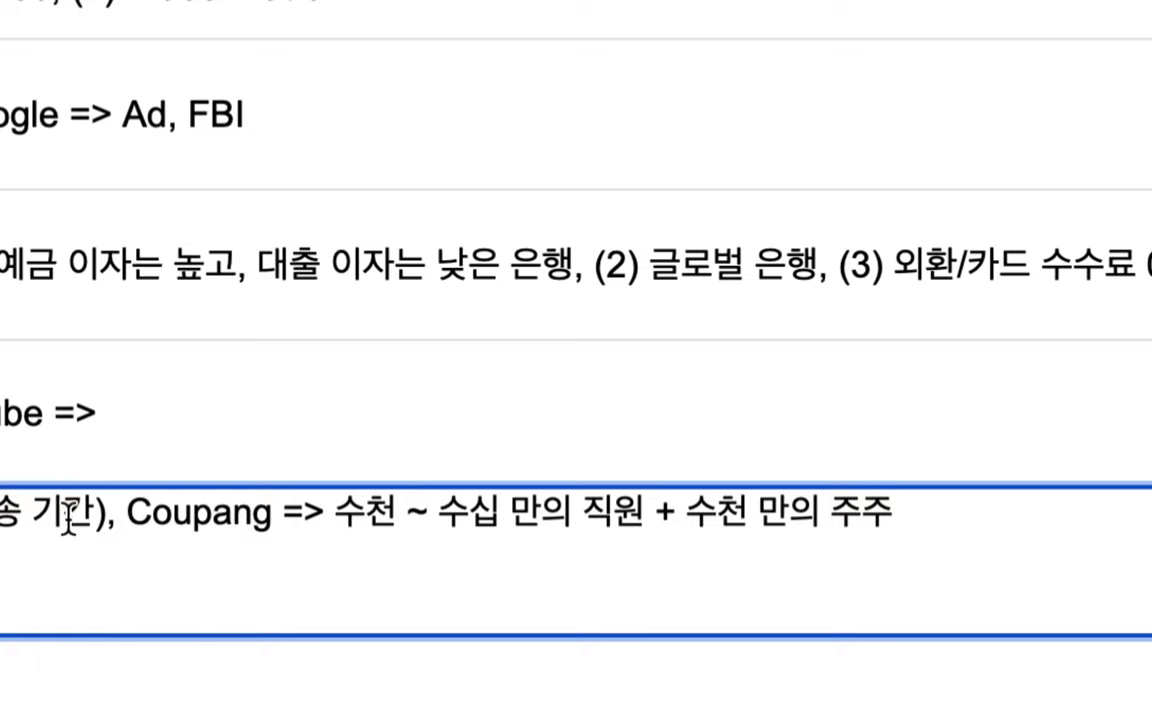
{"action": "key", "text": "alt+Return"}
{"action": "type", "text": "ABC"}
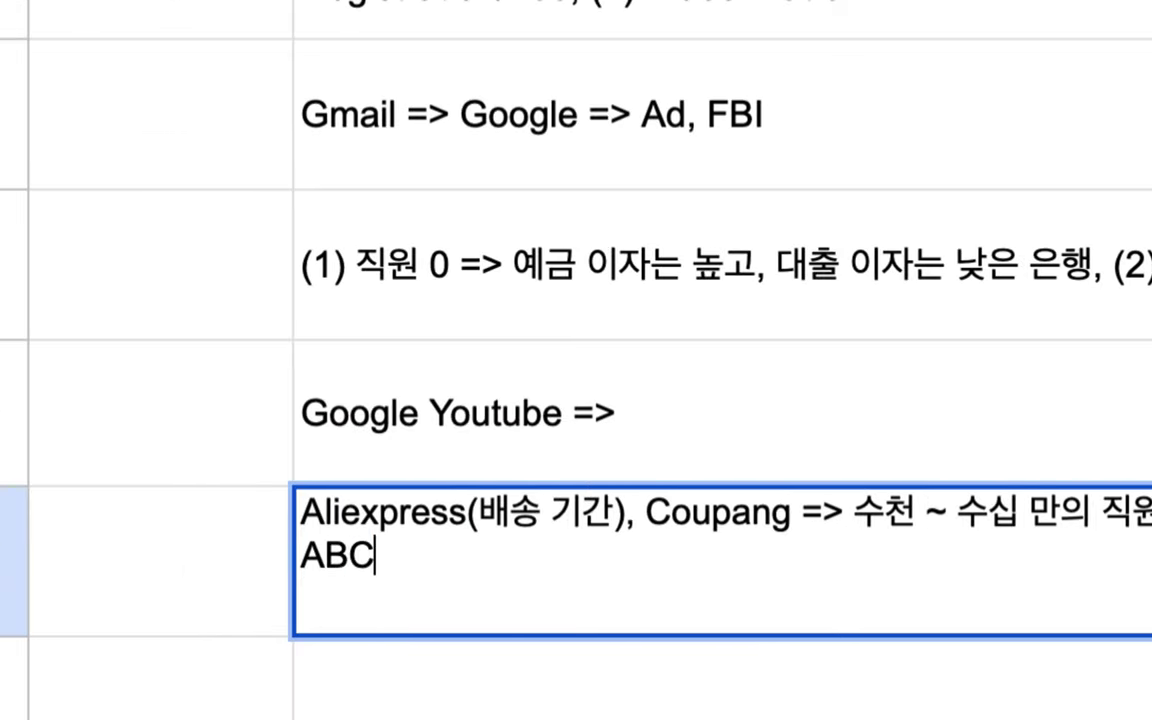
{"action": "type", "text": " Market"}
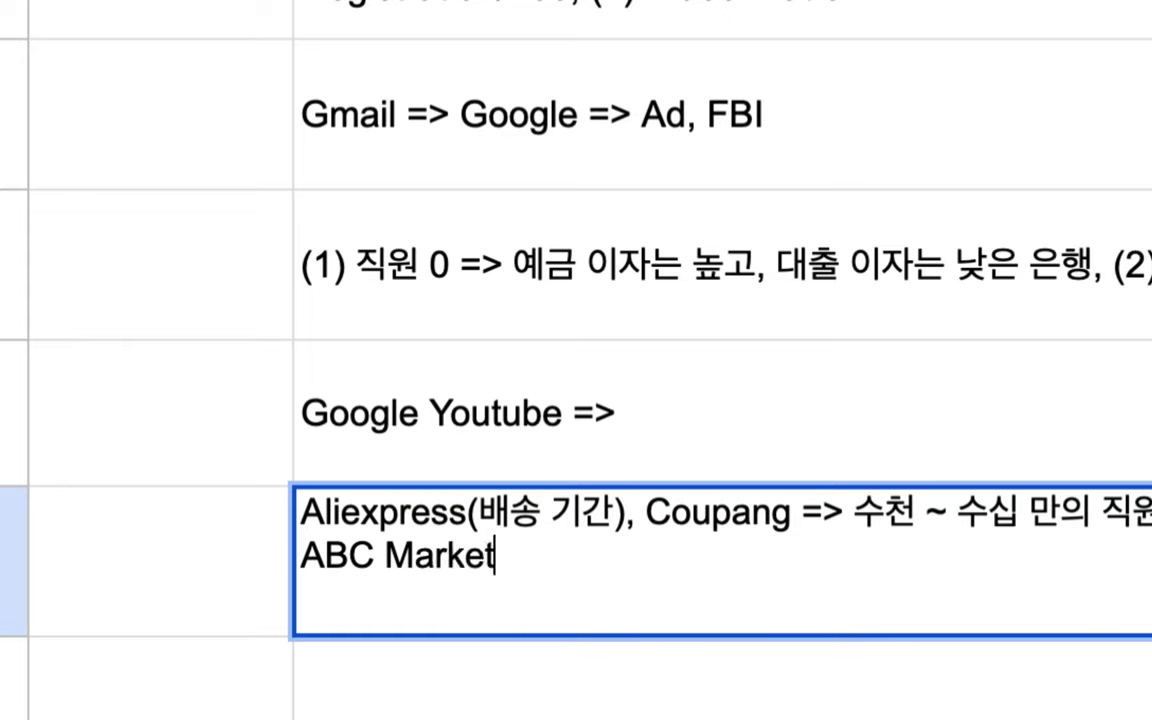
{"action": "type", "text": " =>"}
{"action": "left_click_drag", "start_coordinate": [791, 513], "coordinate": [300, 523]}
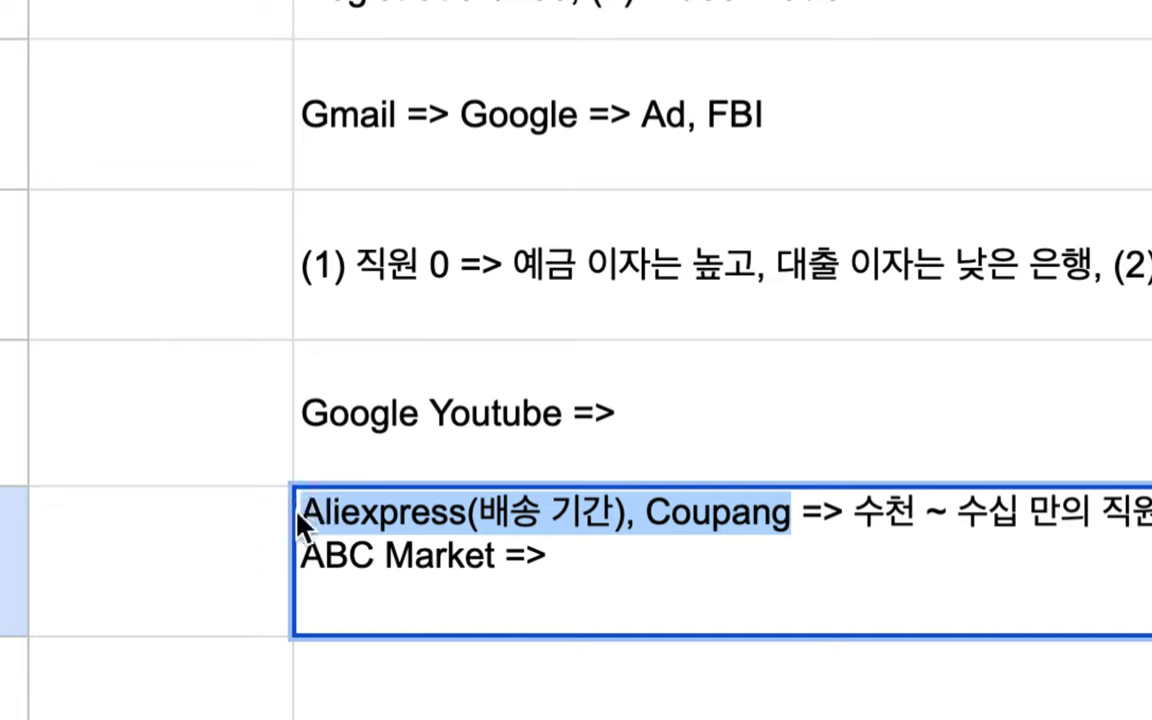
{"action": "left_click", "coordinate": [604, 557]}
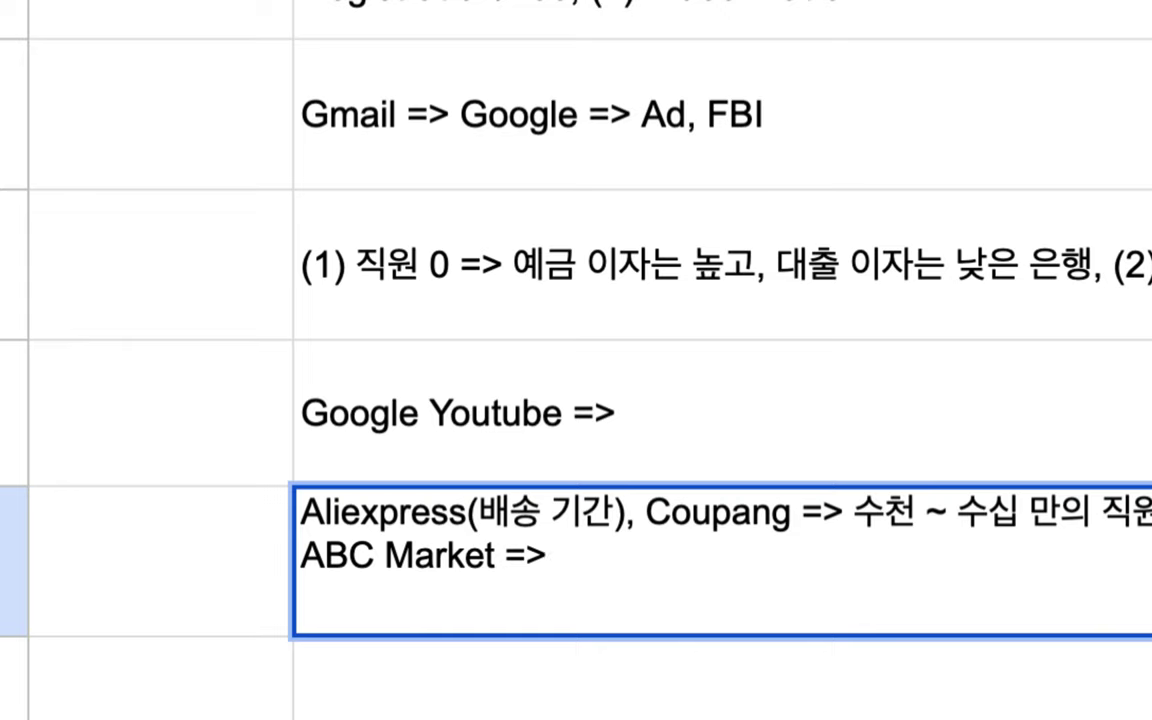
{"action": "type", "text": "Witho"}
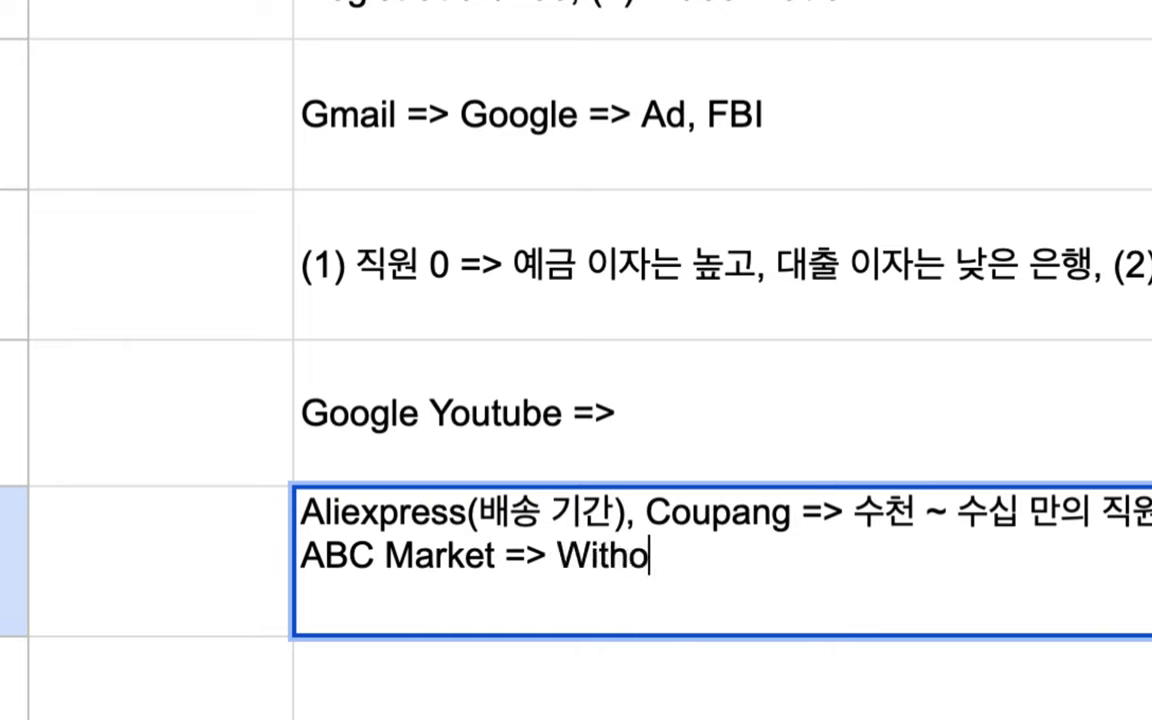
{"action": "type", "text": "ud AD."}
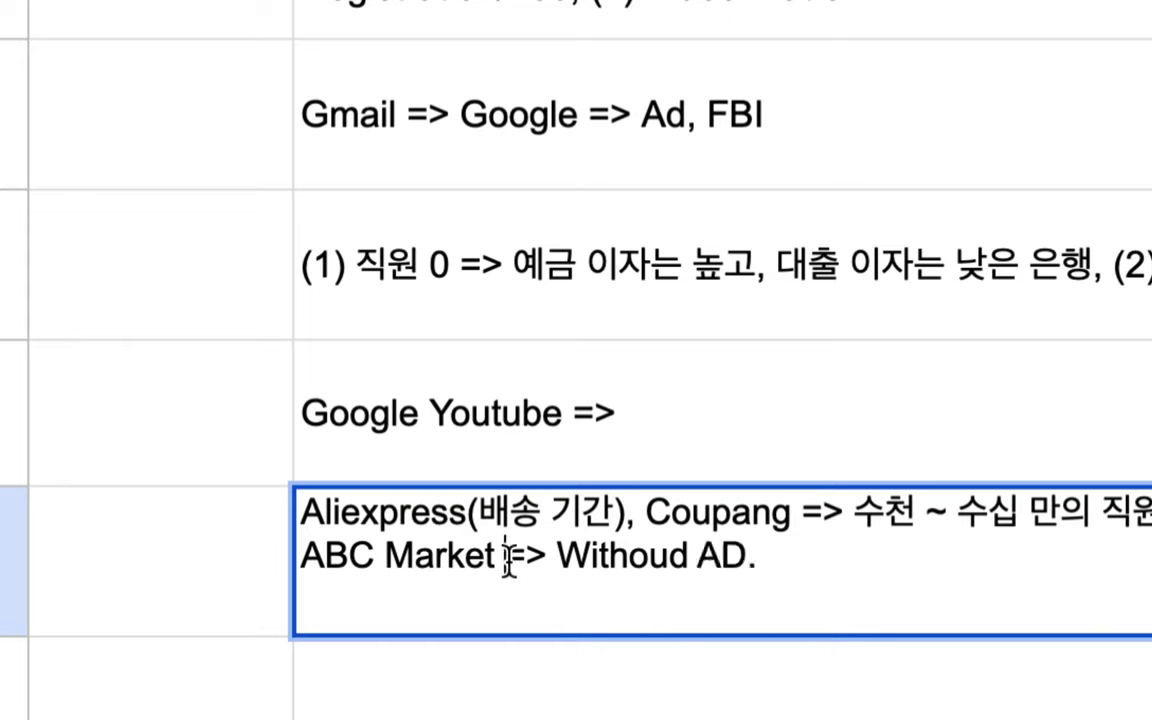
- Correct "Withoud AD." on the second line of cell B6 to "Without Ad."
{"action": "left_click_drag", "start_coordinate": [505, 556], "coordinate": [300, 545]}
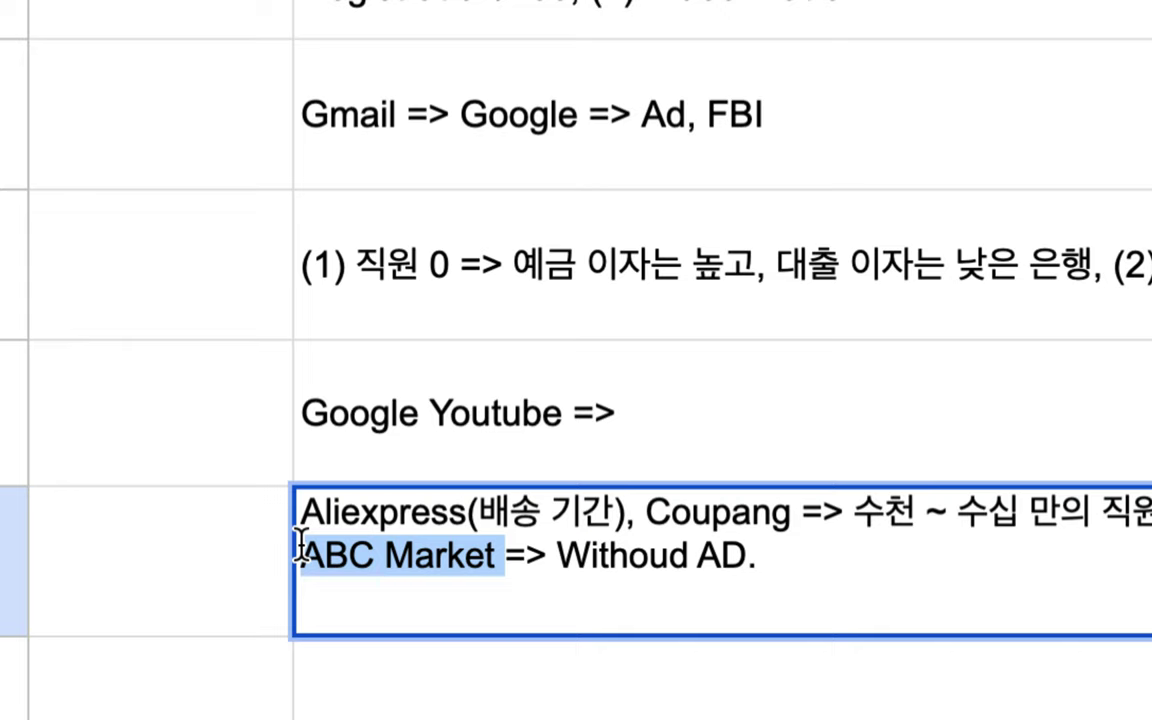
{"action": "left_click", "coordinate": [740, 553]}
{"action": "key", "text": "BackSpace"}
{"action": "type", "text": "d"}
{"action": "left_click_drag", "start_coordinate": [555, 558], "coordinate": [784, 545]}
{"action": "left_click", "coordinate": [686, 558]}
{"action": "key", "text": "BackSpace"}
{"action": "type", "text": "t"}
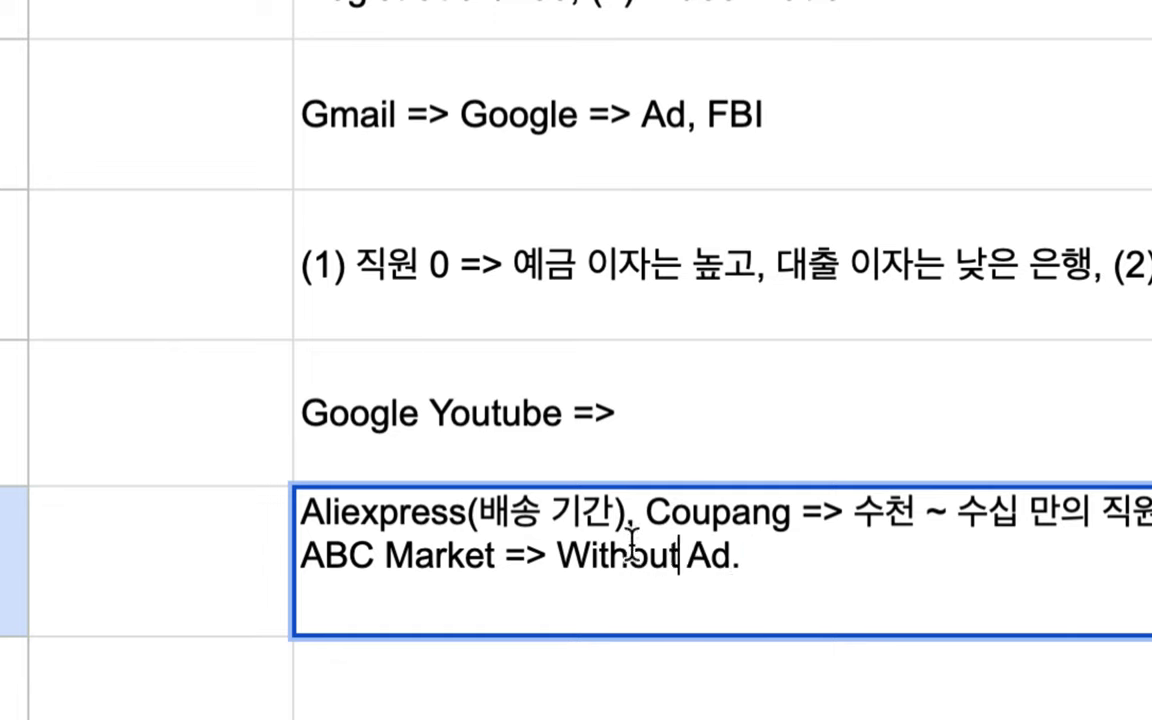
{"action": "left_click_drag", "start_coordinate": [558, 558], "coordinate": [750, 555]}
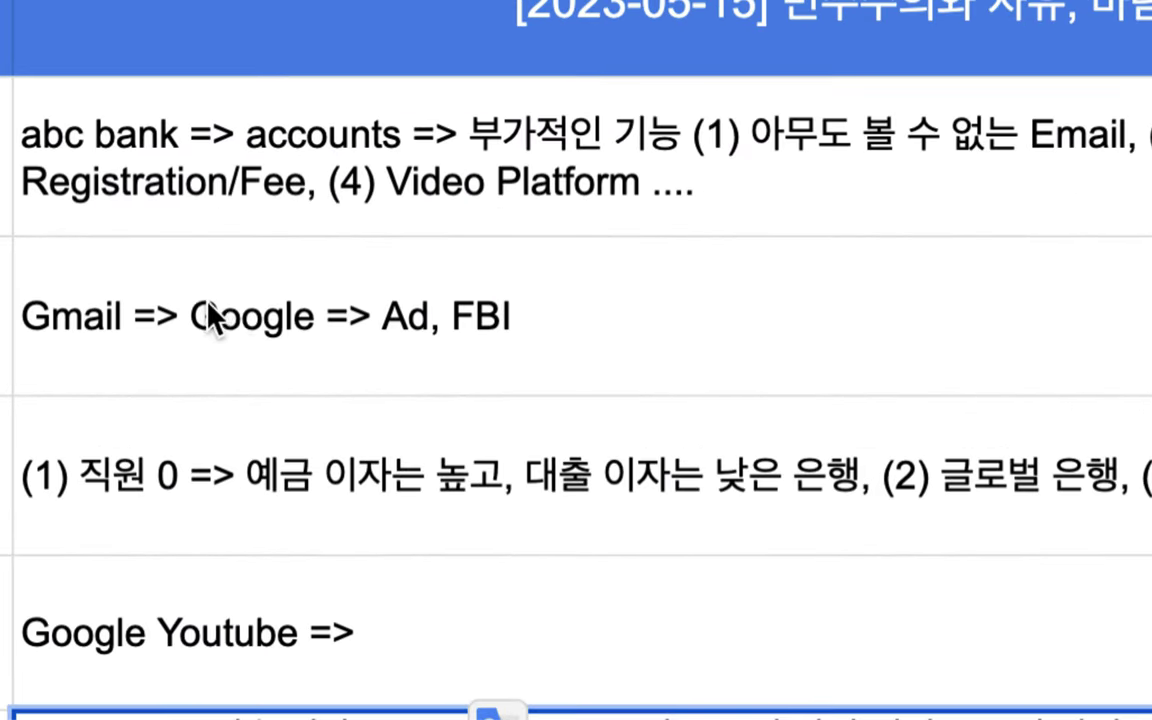
{"action": "left_click", "coordinate": [380, 212]}
{"action": "double_click", "coordinate": [230, 335]}
{"action": "left_click_drag", "start_coordinate": [188, 263], "coordinate": [316, 260]}
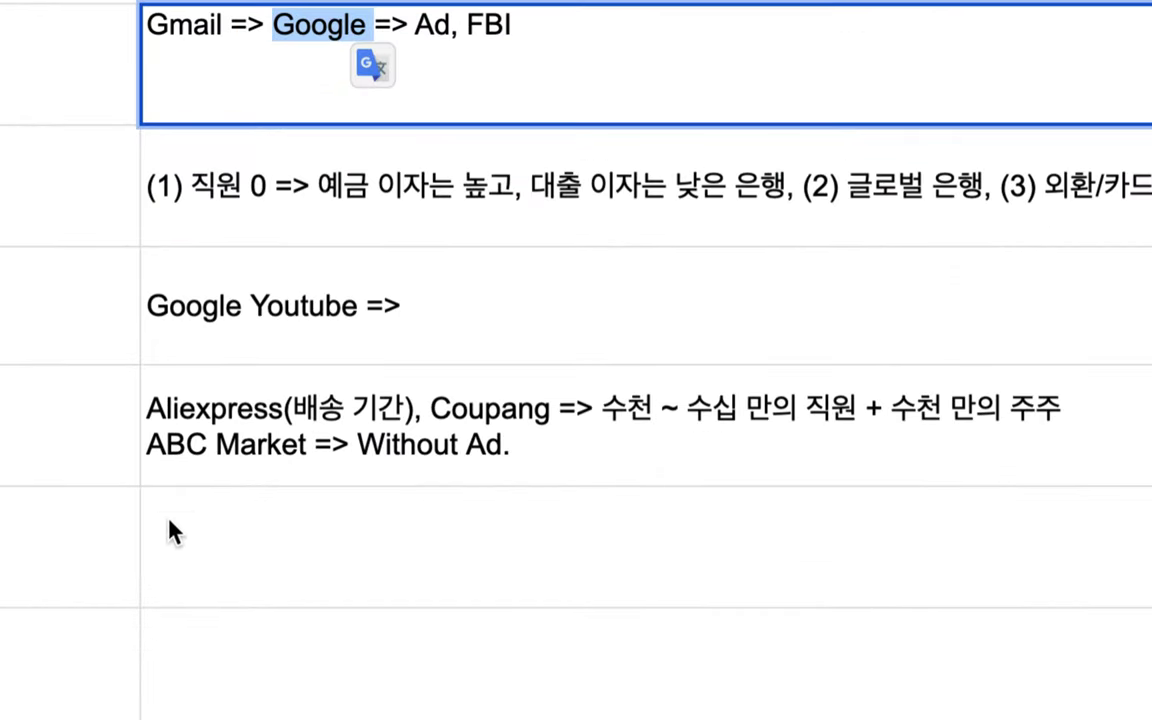
- Insert "Bank &" between "ABC" and "Market" on the second line of cell B6
{"action": "double_click", "coordinate": [201, 498]}
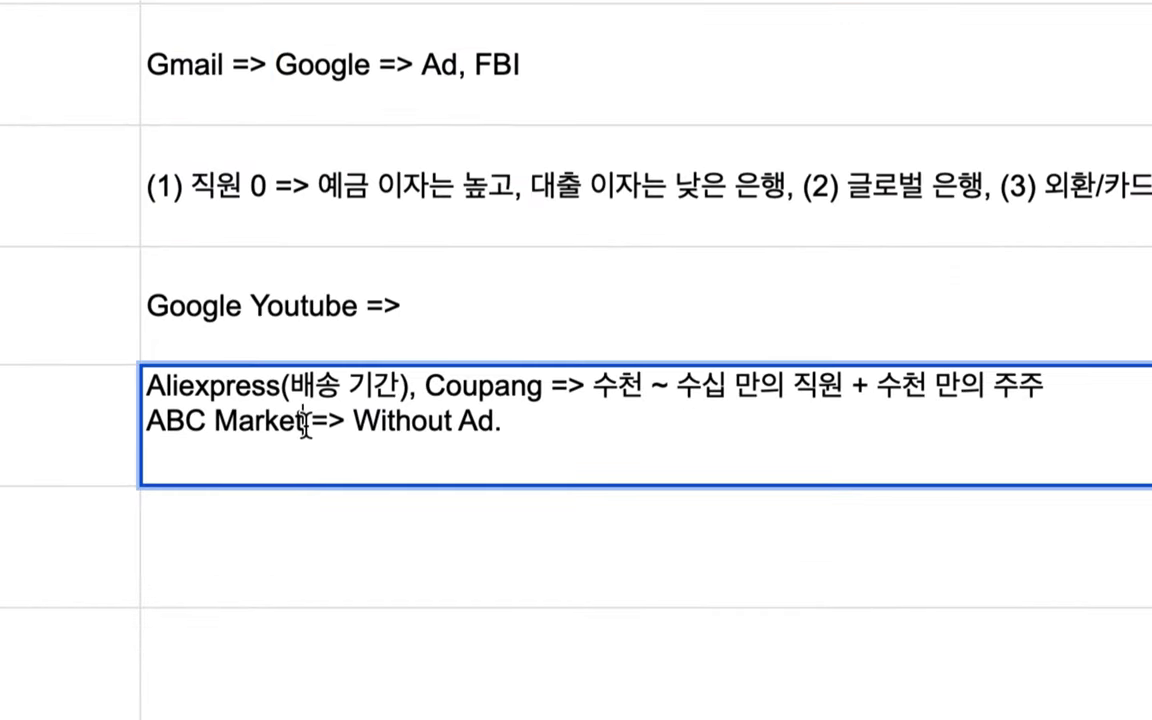
{"action": "left_click_drag", "start_coordinate": [305, 421], "coordinate": [218, 421]}
{"action": "left_click", "coordinate": [222, 418]}
{"action": "type", "text": "Bank &"}
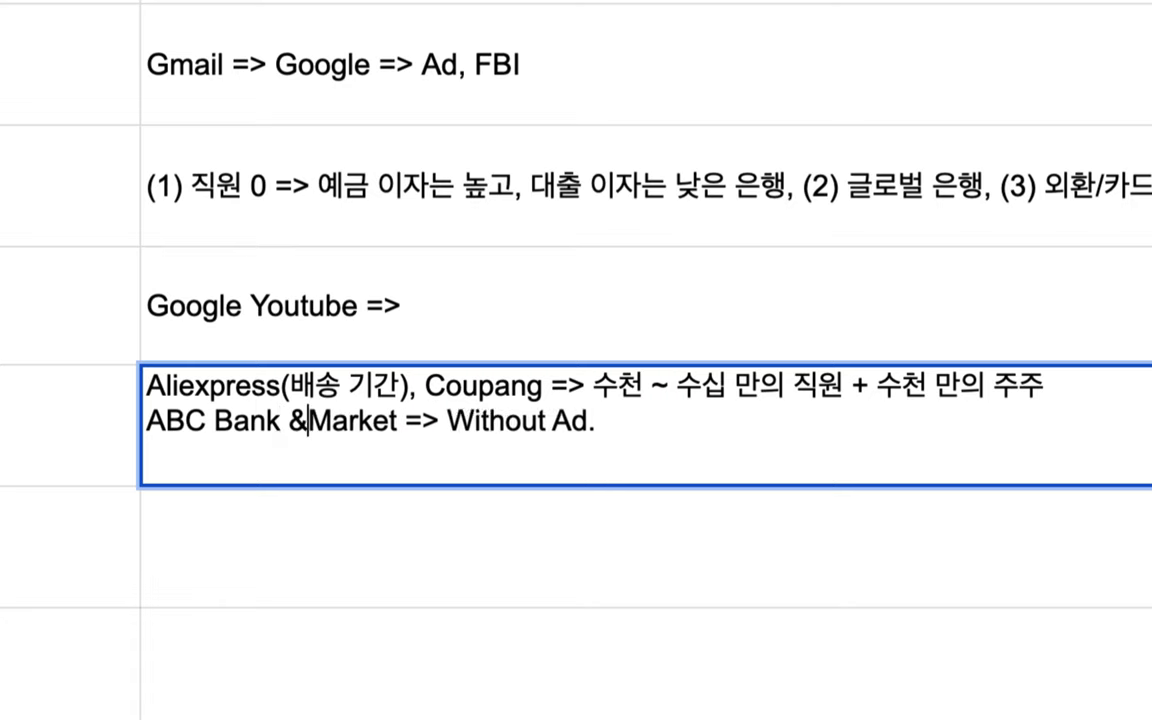
{"action": "left_click_drag", "start_coordinate": [408, 421], "coordinate": [121, 419]}
{"action": "left_click", "coordinate": [118, 421]}
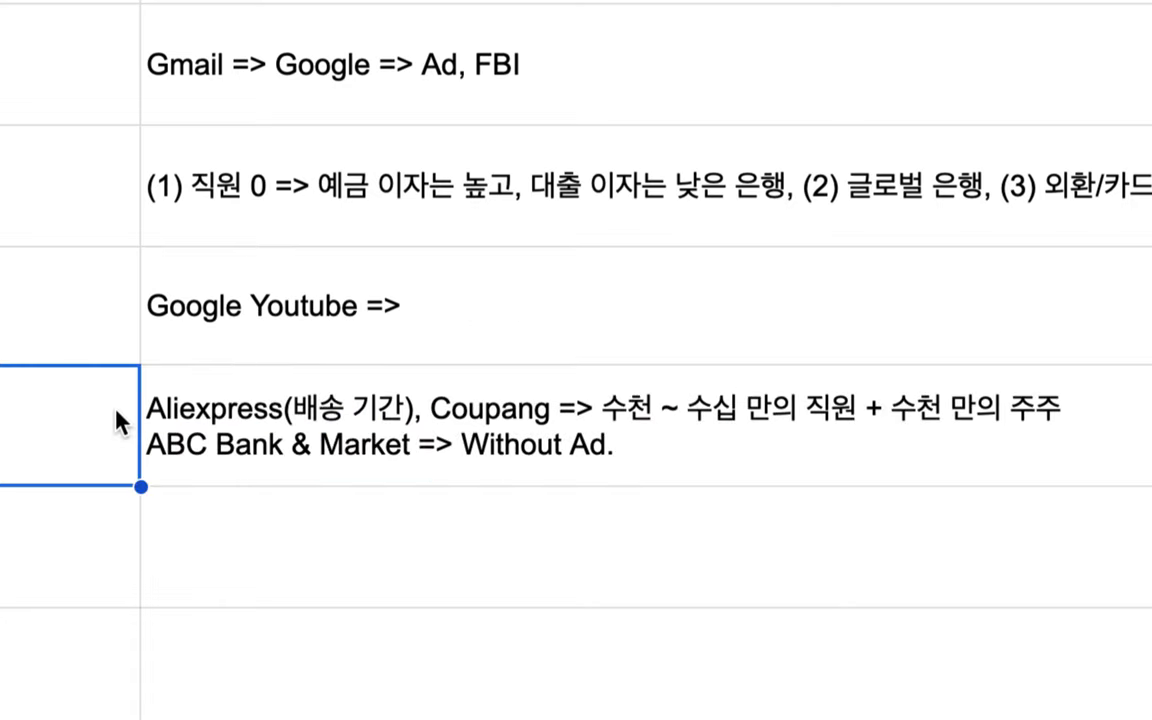
{"action": "double_click", "coordinate": [229, 458]}
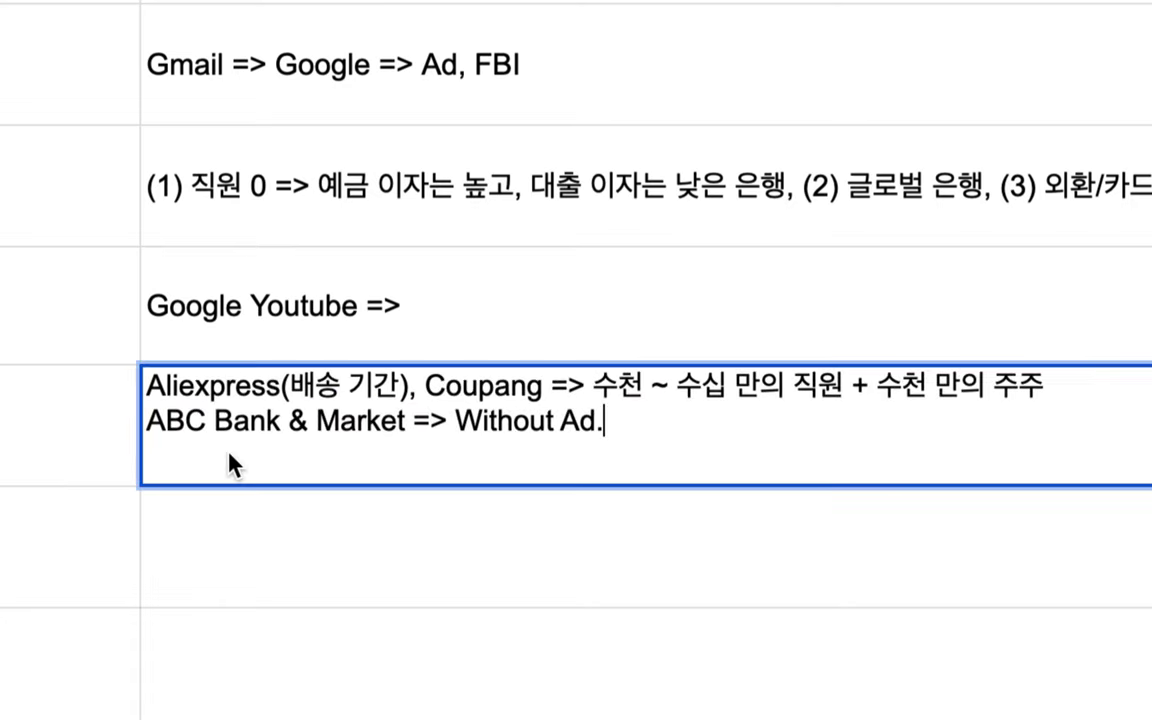
{"action": "double_click", "coordinate": [240, 383]}
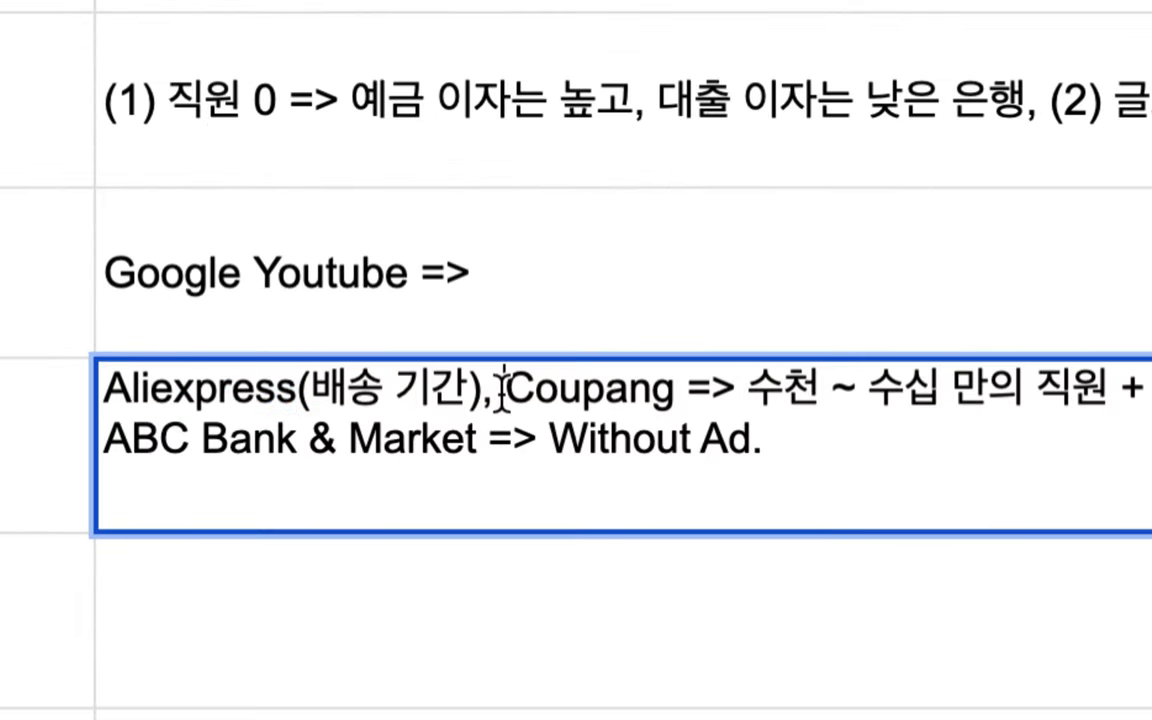
{"action": "left_click_drag", "start_coordinate": [504, 388], "coordinate": [115, 390]}
{"action": "left_click_drag", "start_coordinate": [710, 388], "coordinate": [115, 362]}
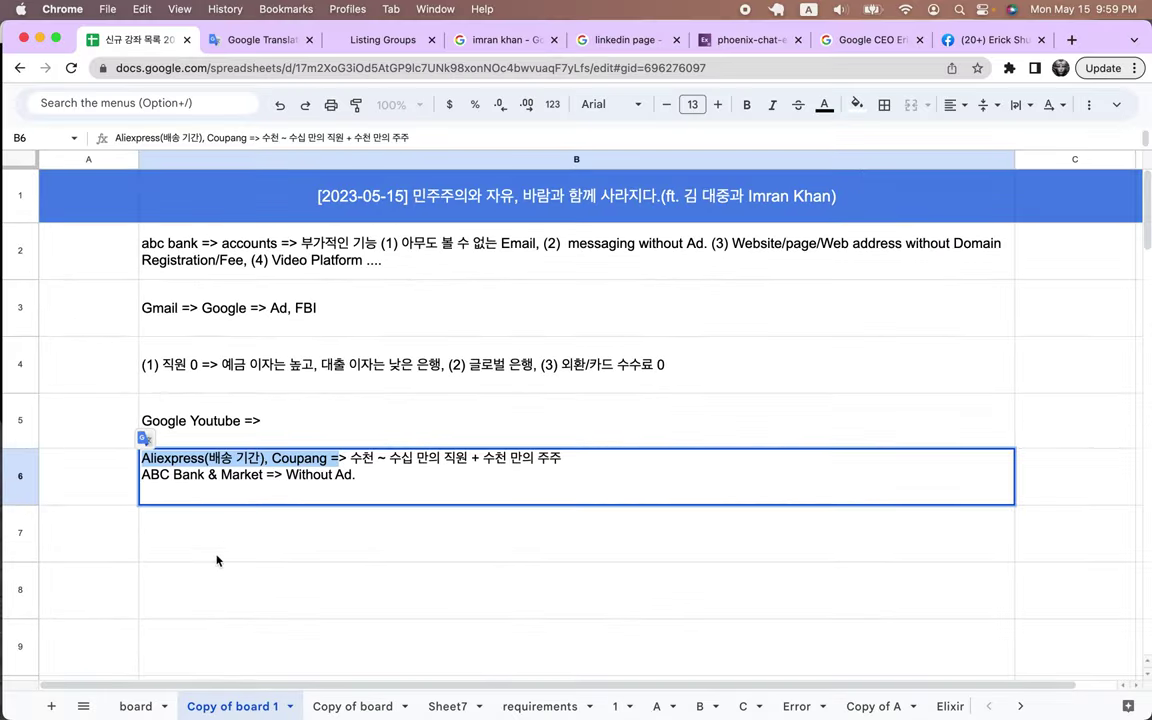
- Enter the question "광고란 무엇인가?" in cell B7
{"action": "left_click", "coordinate": [191, 583]}
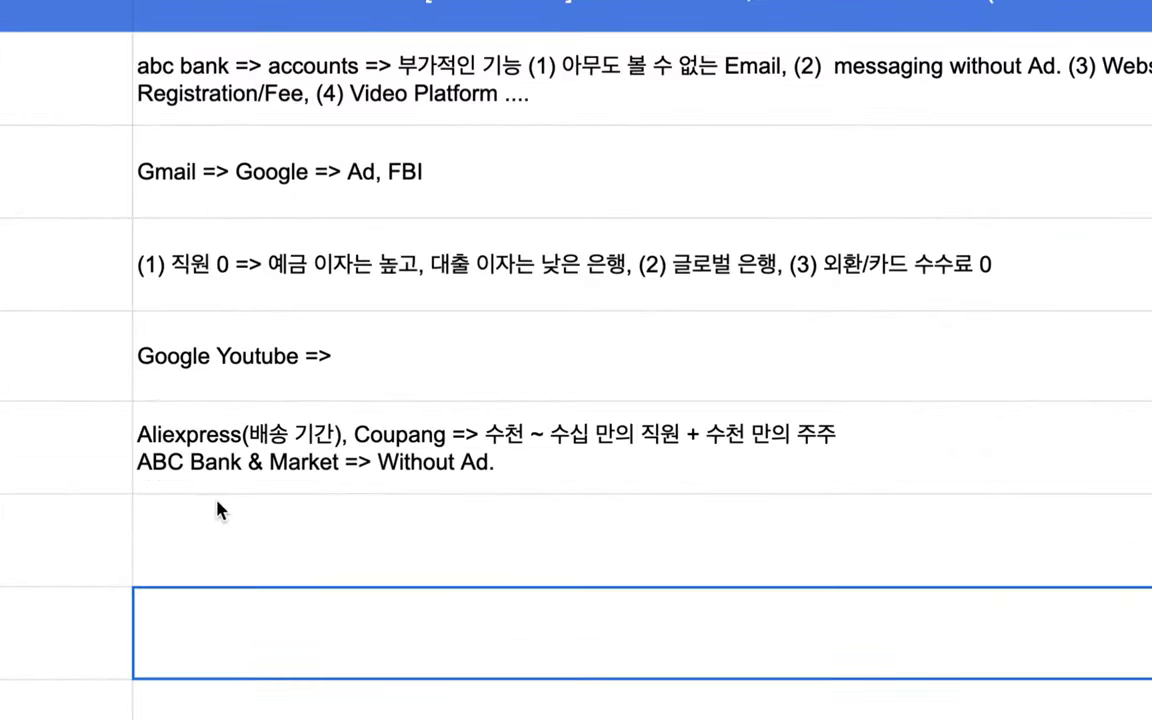
{"action": "left_click", "coordinate": [192, 529]}
{"action": "key", "text": "Return"}
{"action": "type", "text": "광고란 ㅁ"}
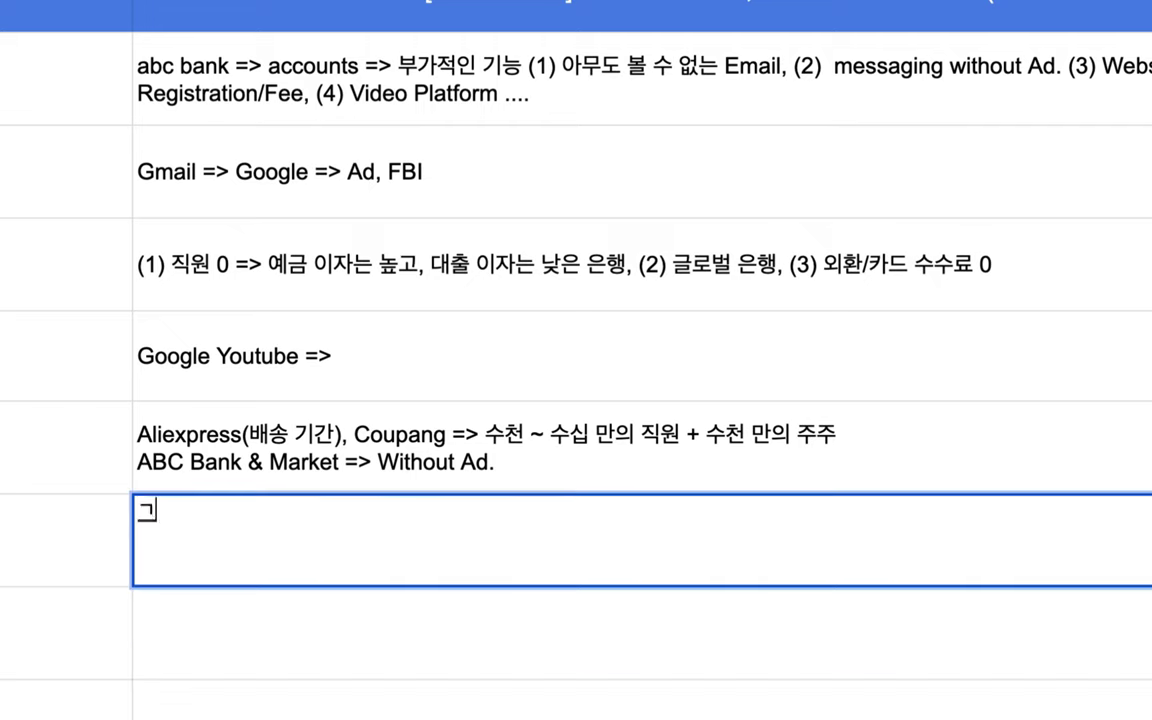
{"action": "type", "text": "무엇인가?"}
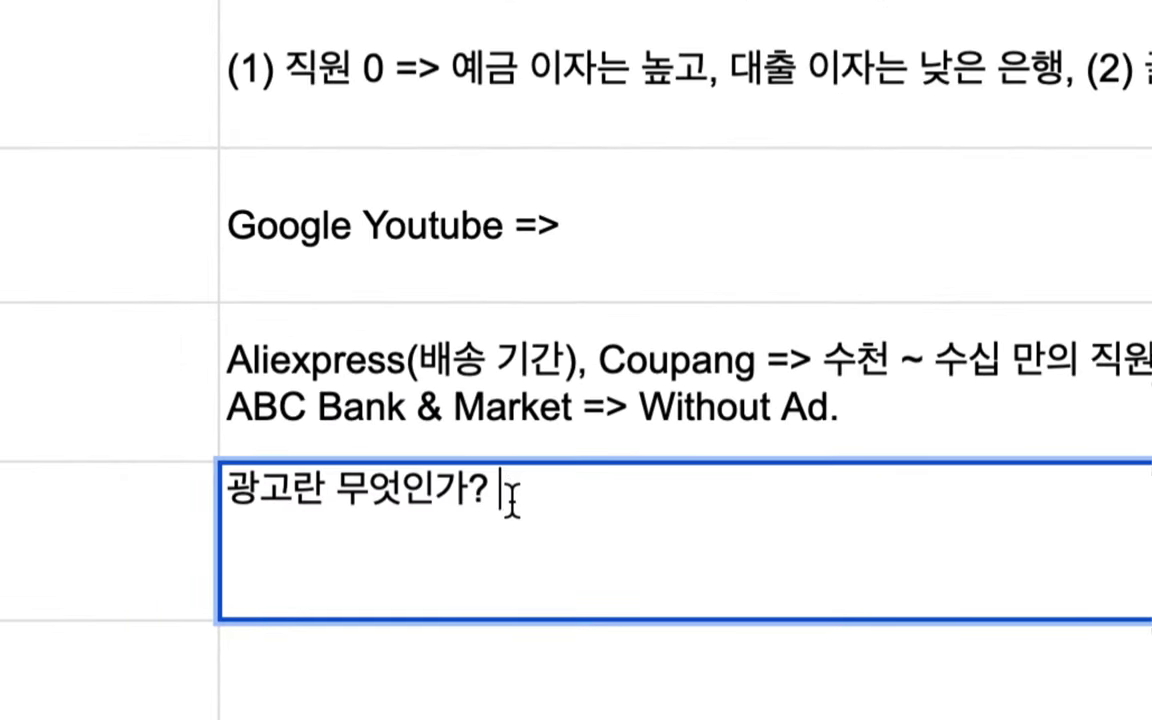
- Add the answer "상품의 내재 가치 이상의 가격을 소비자에게 전가하는 구조." after the question in cell B7
{"action": "type", "text": " 상ㅍㅁ"}
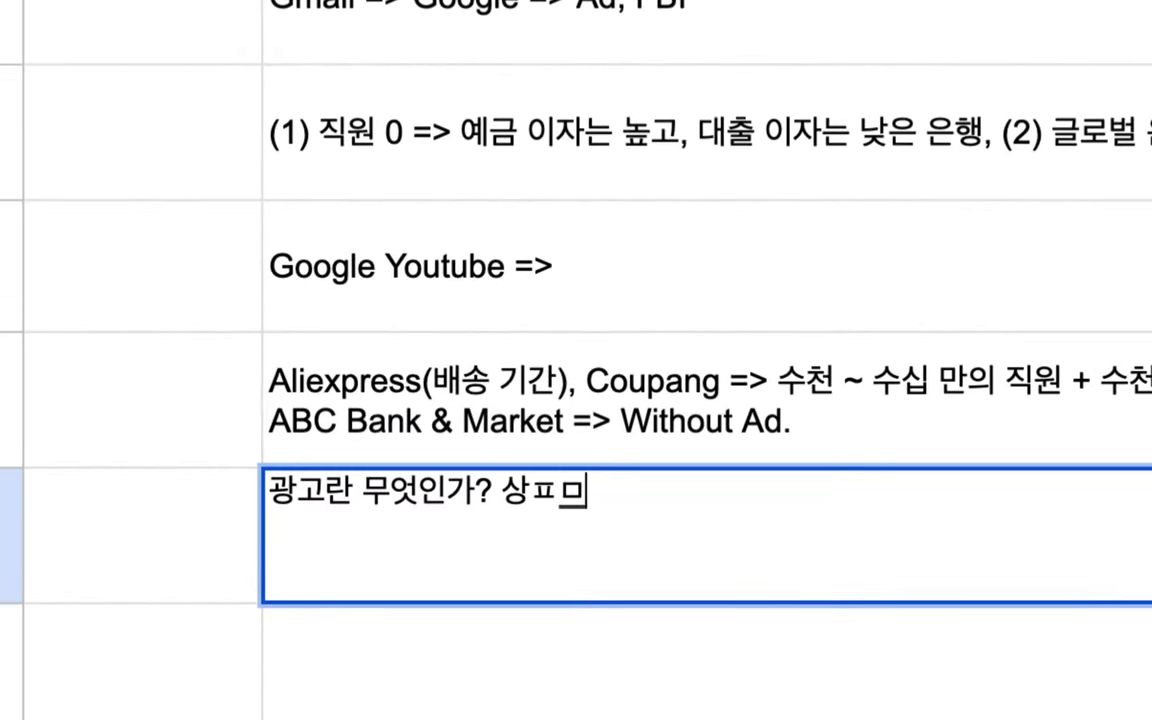
{"action": "type", "text": "품의"}
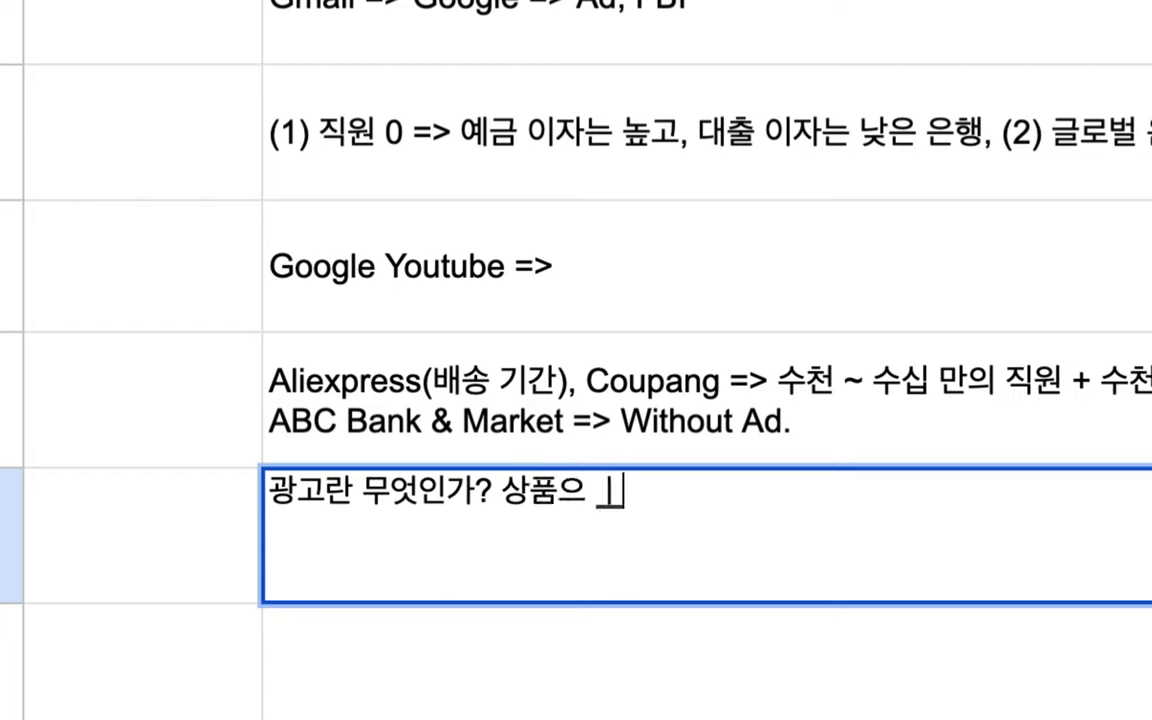
{"action": "key", "text": "BackSpace"}
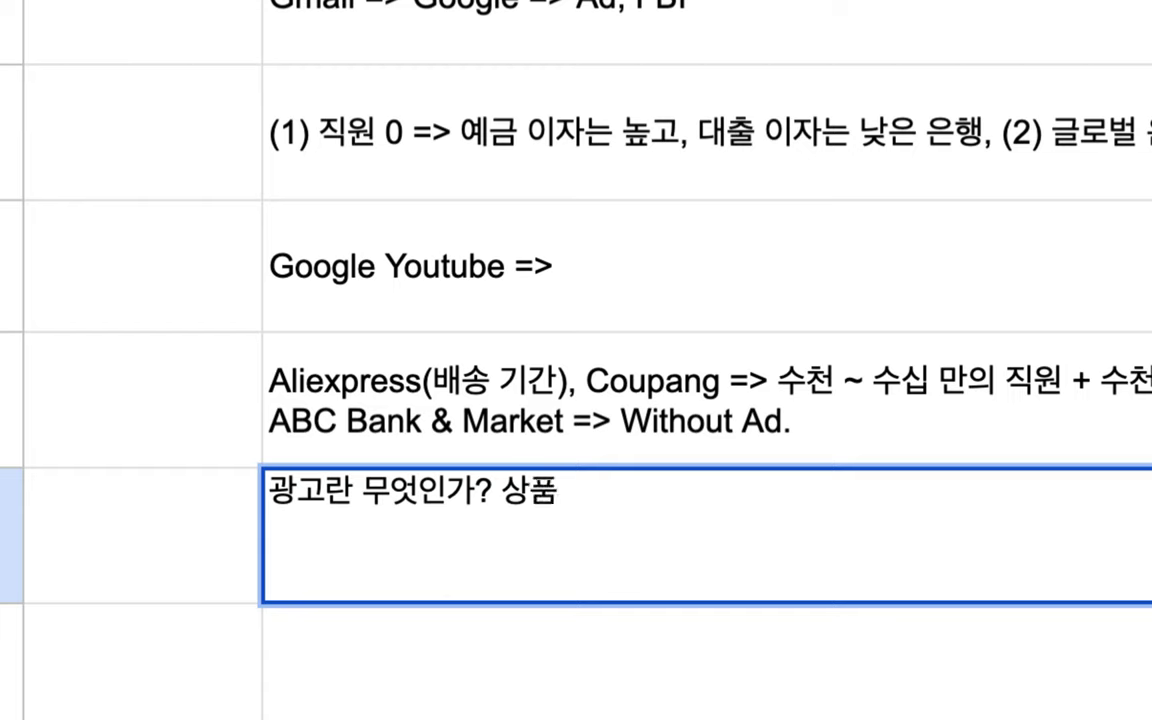
{"action": "type", "text": "의 내재 가치 이상의 가격"}
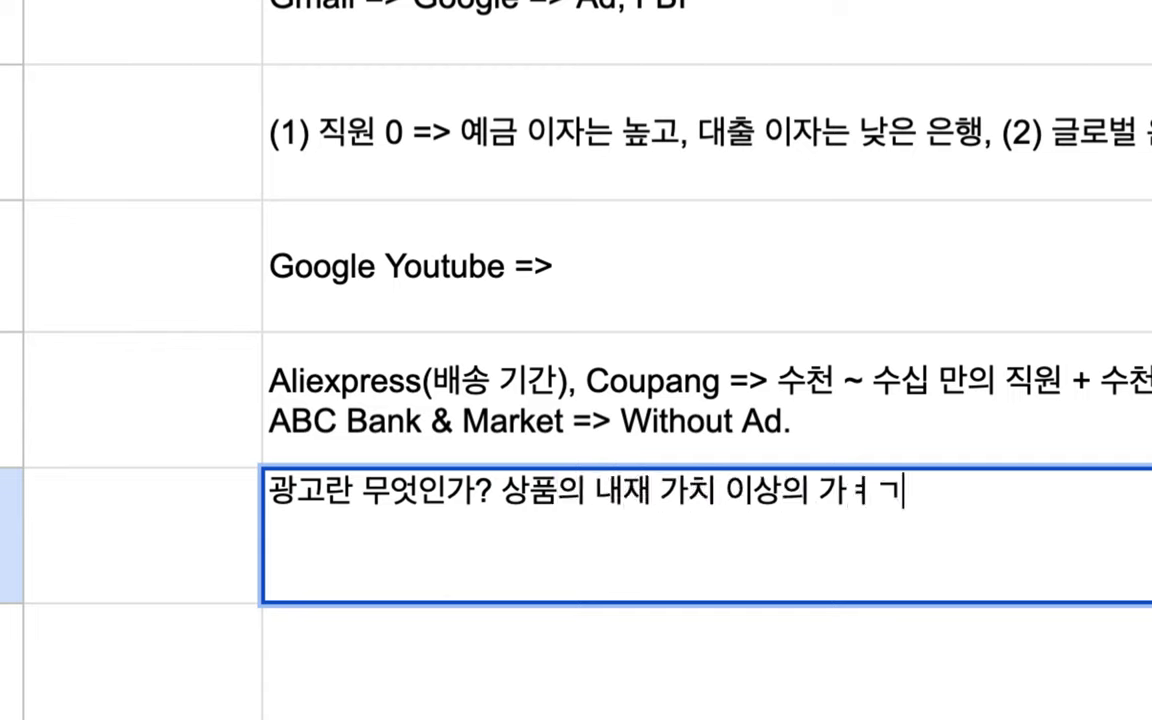
{"action": "type", "text": "을 "}
{"action": "type", "text": "소비장"}
{"action": "type", "text": "전개"}
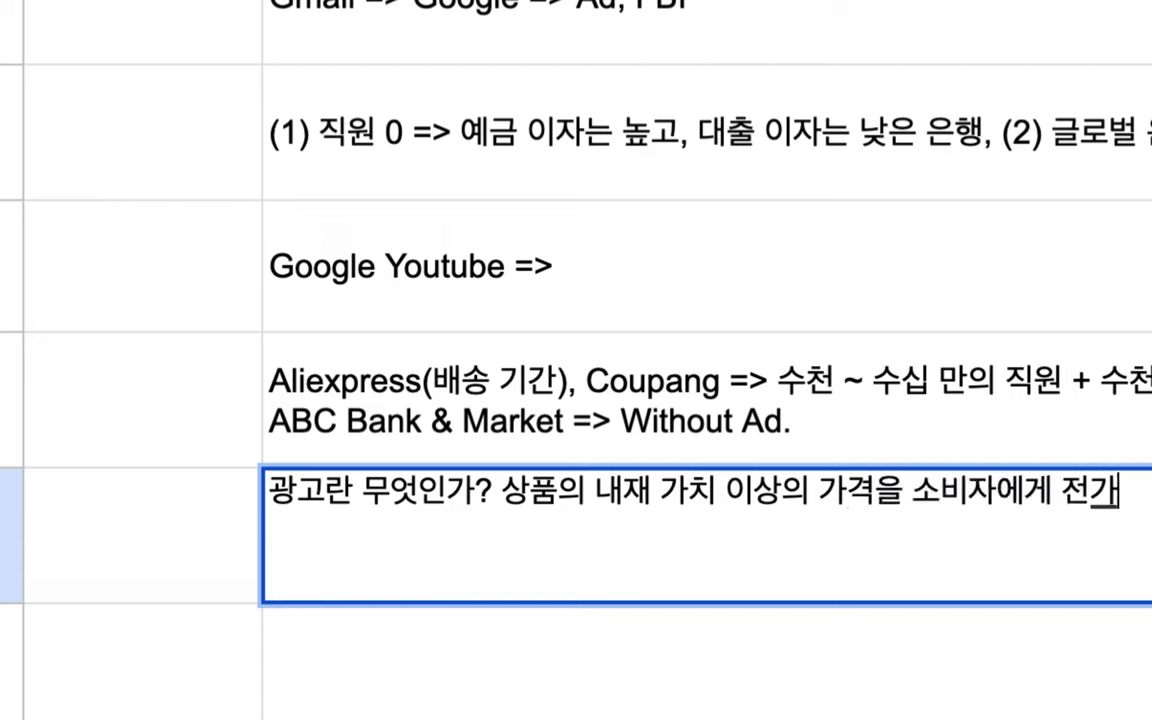
{"action": "key", "text": "BackSpace"}
{"action": "type", "text": "가하"}
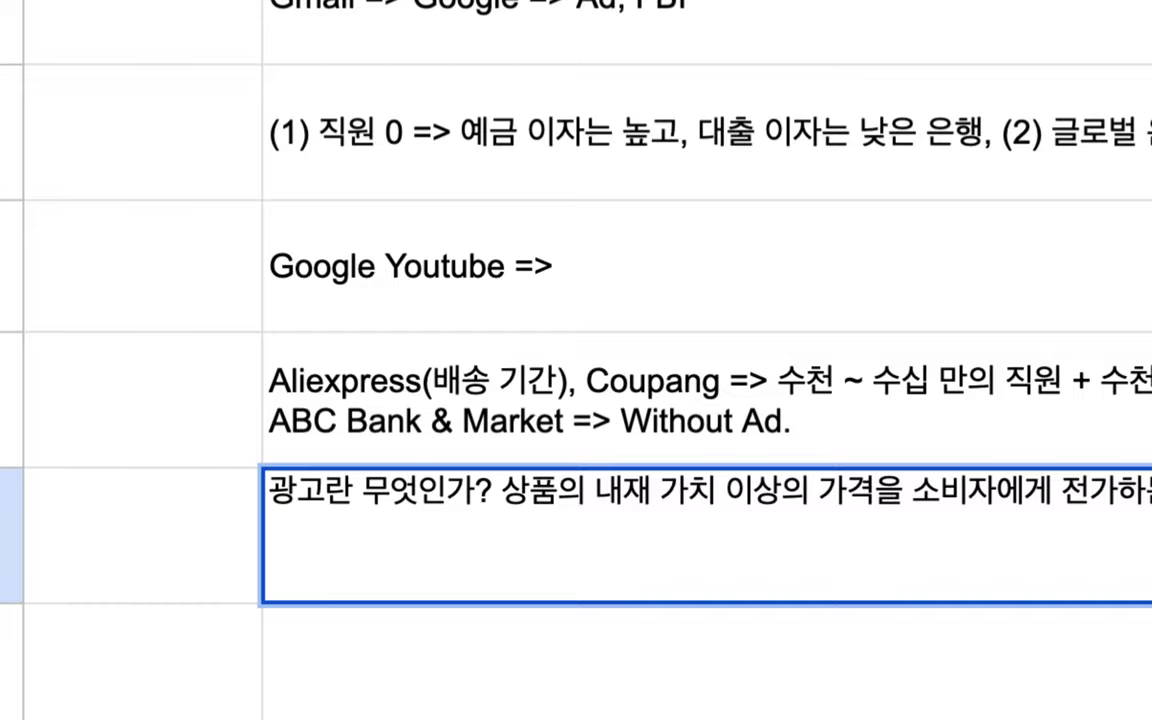
{"action": "left_click_drag", "start_coordinate": [322, 505], "coordinate": [255, 510]}
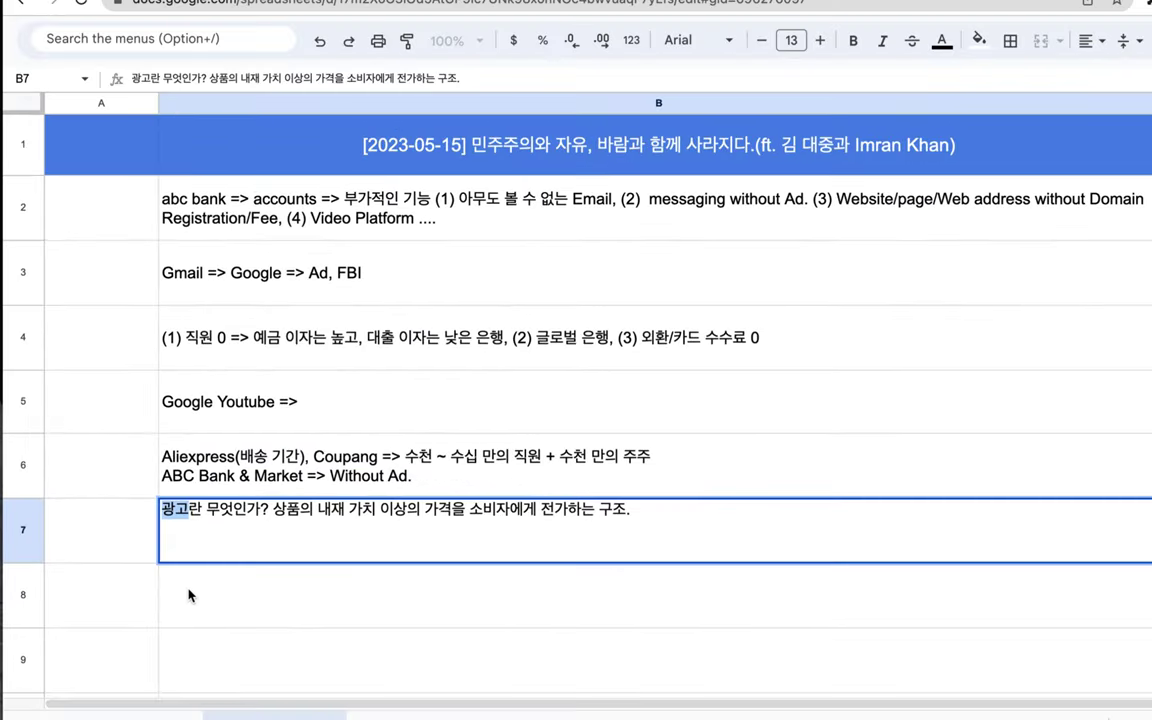
- Enter "100원 => 광고 => (1) 정보, (2)" in cell B8
{"action": "left_click", "coordinate": [324, 670]}
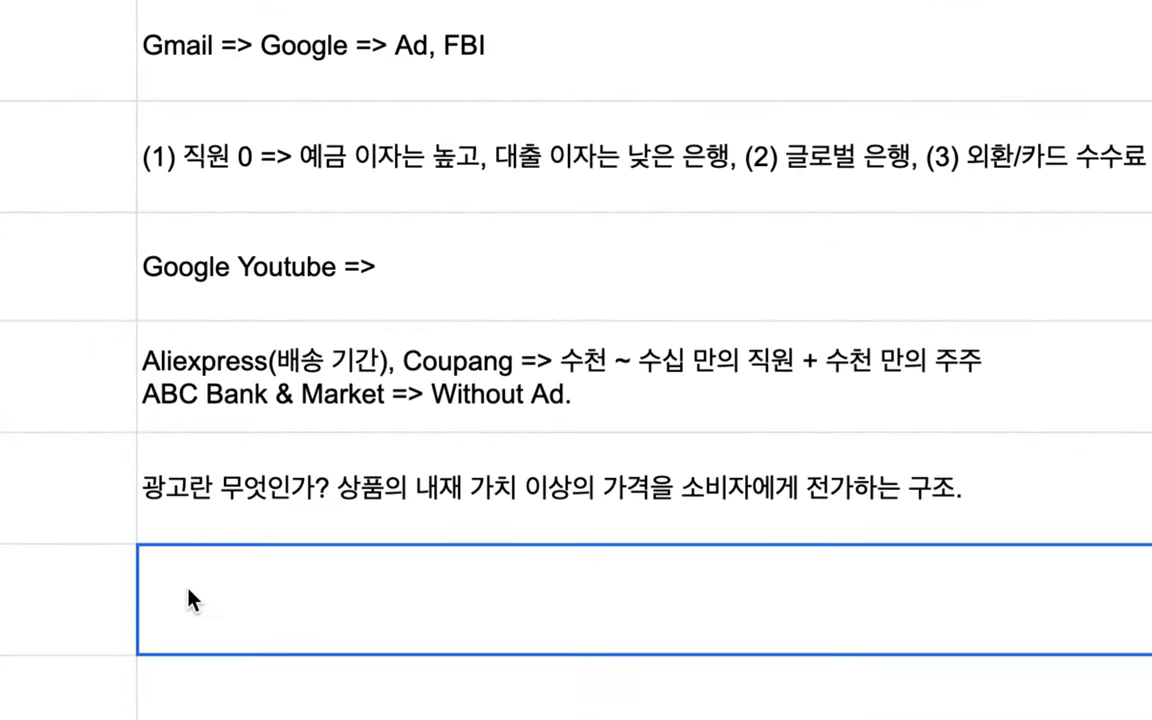
{"action": "type", "text": "100눠"}
{"action": "key", "text": "BackSpace"}
{"action": "key", "text": "BackSpace"}
{"action": "key", "text": "BackSpace"}
{"action": "type", "text": "원 => "}
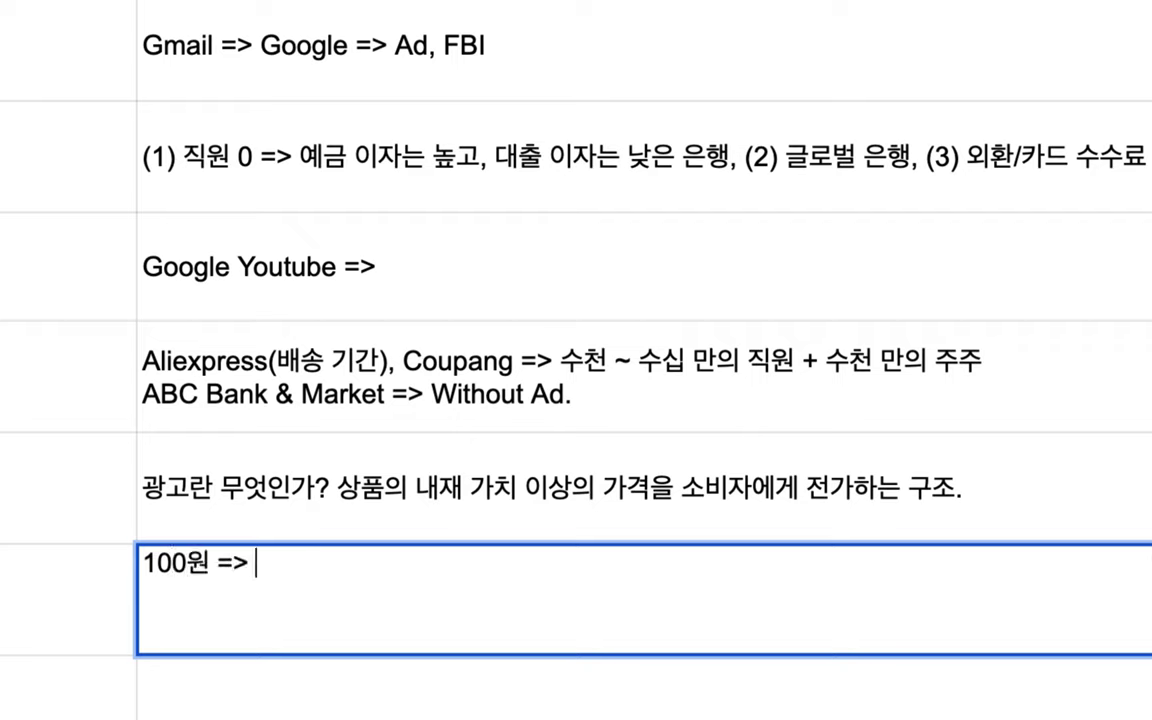
{"action": "type", "text": "광고 => (1)"}
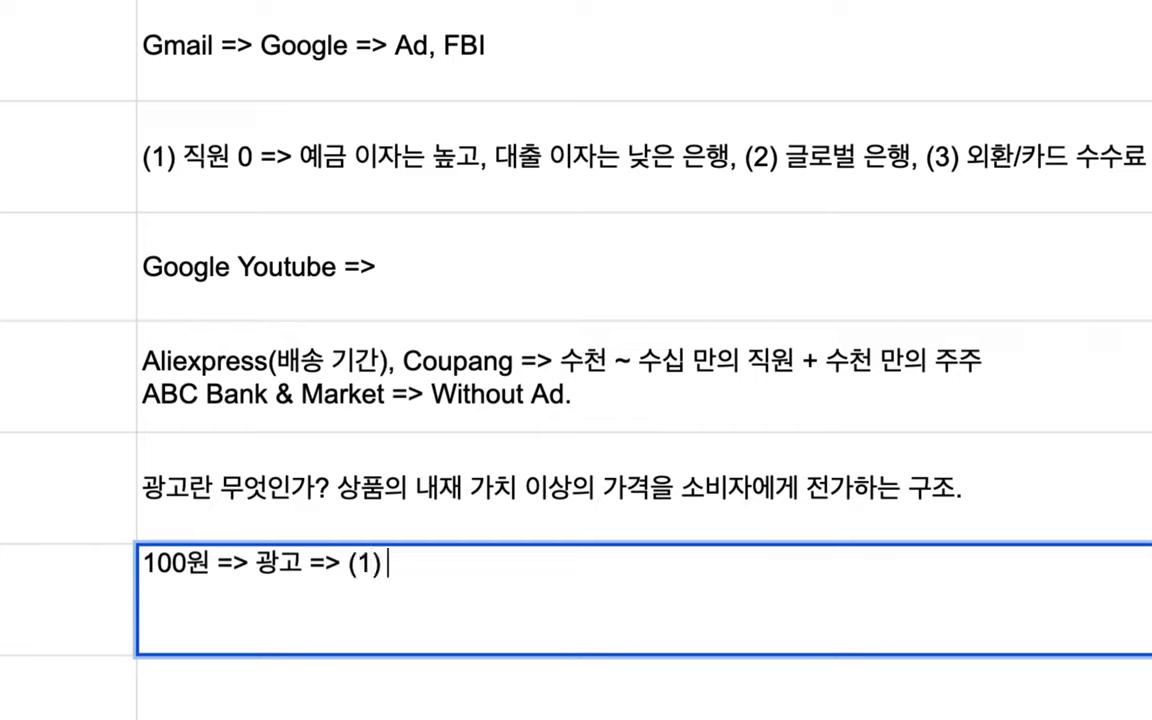
{"action": "type", "text": " 정보, (2)"}
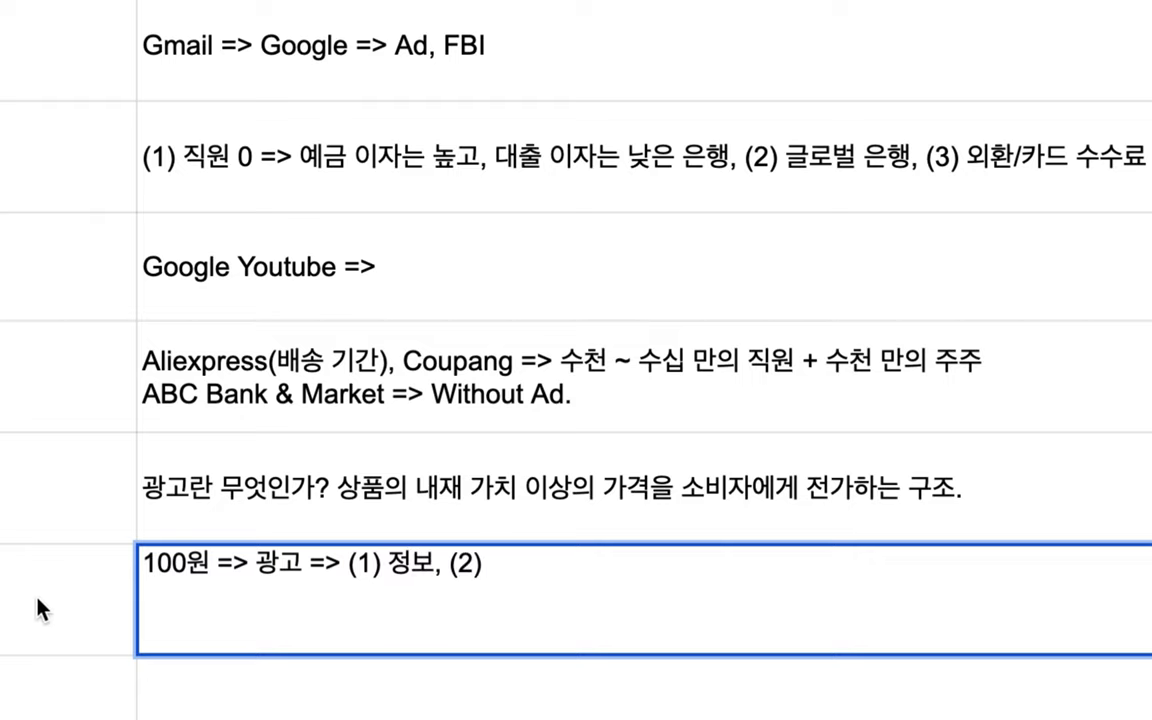
- Add "110 가치의 거품" after "(2)" in cell B8
{"action": "left_click_drag", "start_coordinate": [215, 556], "coordinate": [143, 563]}
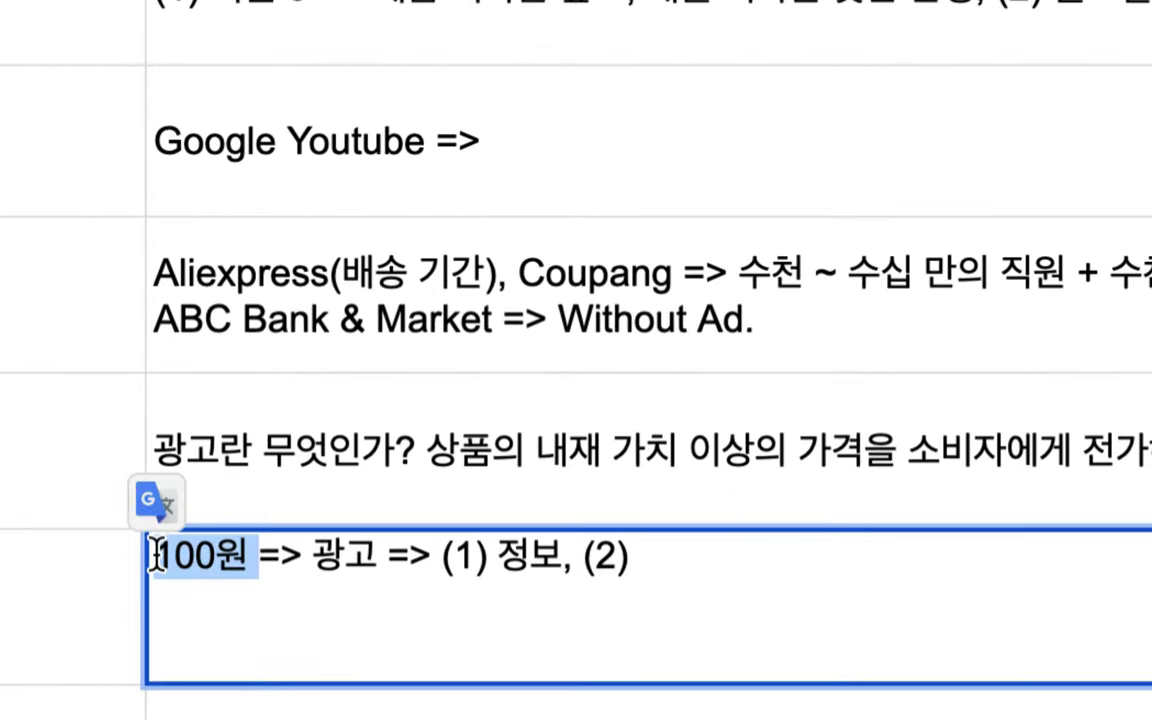
{"action": "left_click", "coordinate": [699, 571]}
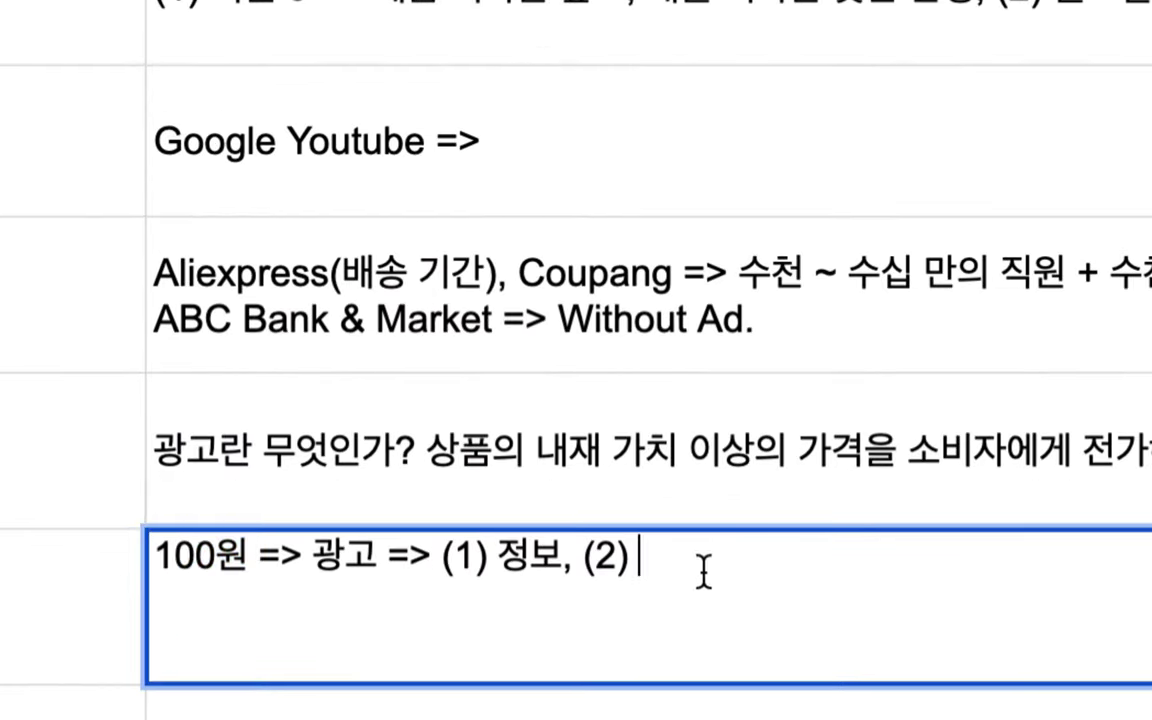
{"action": "type", "text": "110"}
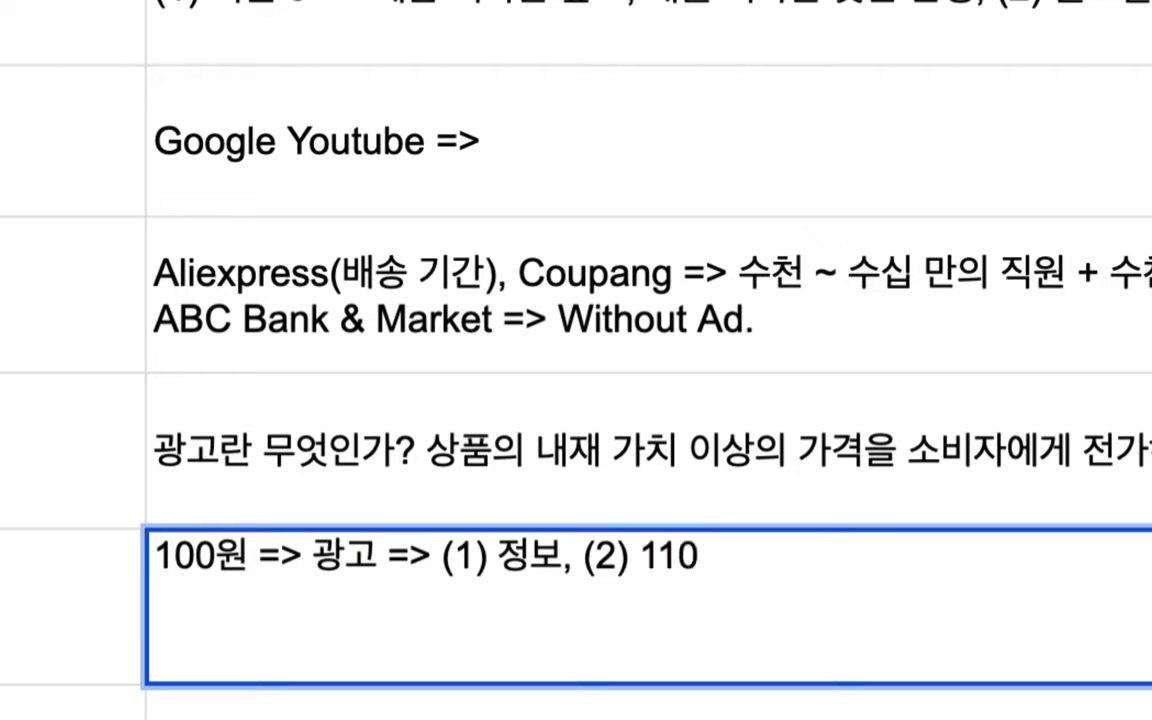
{"action": "type", "text": " 가치의 "}
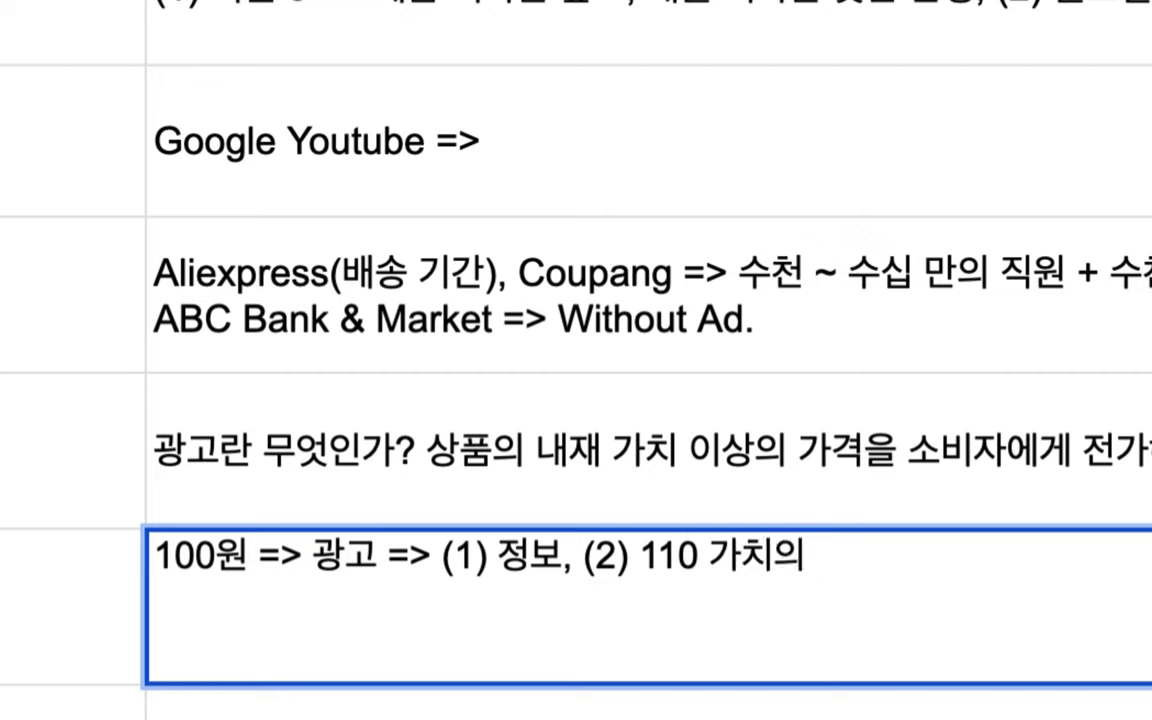
{"action": "type", "text": "거품"}
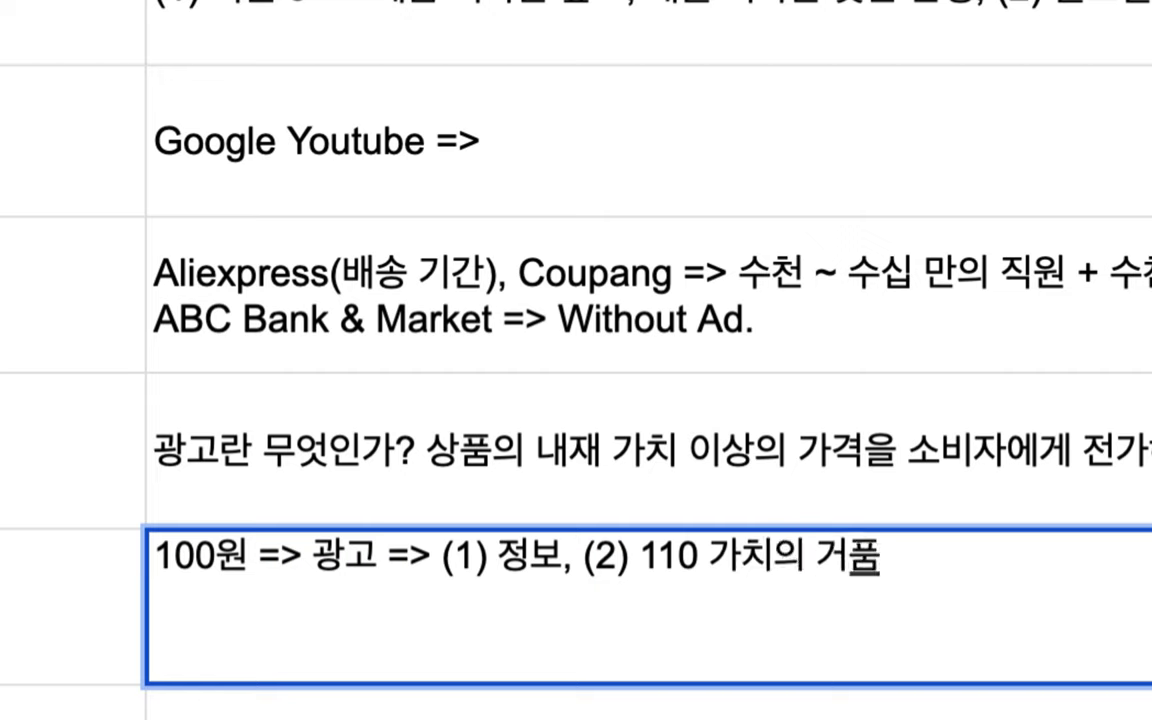
- Reword item (2) in cell B8 to "가치 거품을 형성", removing the number 110
{"action": "left_click", "coordinate": [655, 555]}
{"action": "double_click", "coordinate": [655, 555]}
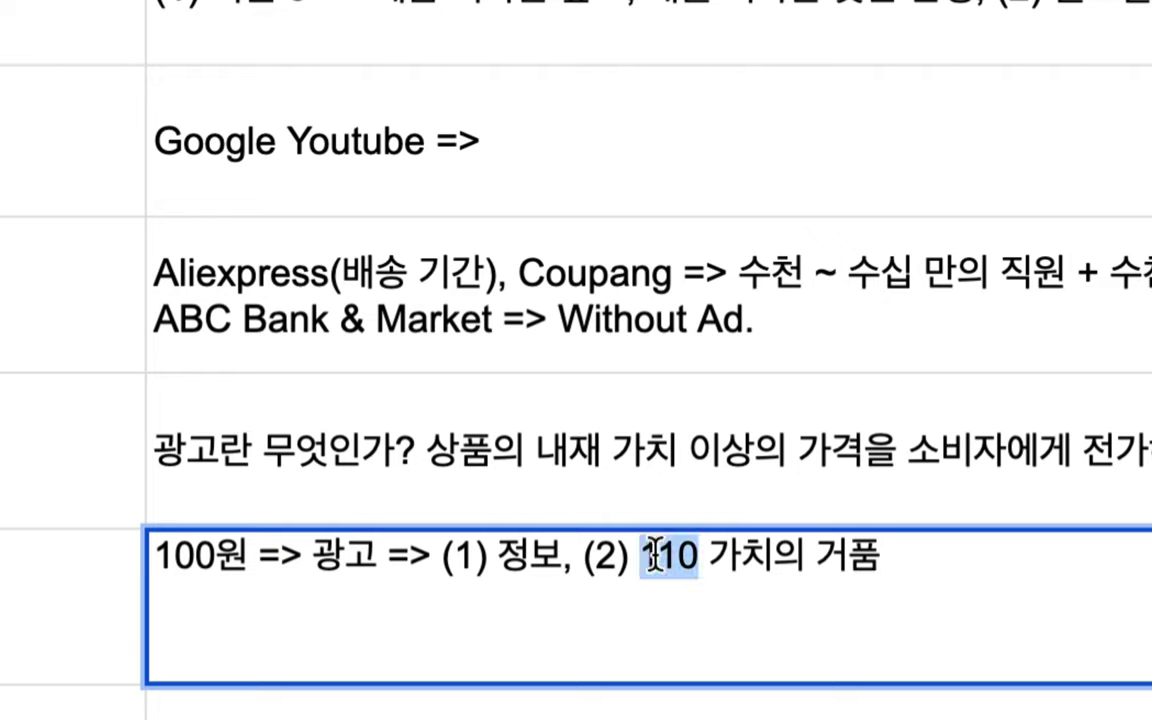
{"action": "key", "text": "BackSpace"}
{"action": "left_click", "coordinate": [841, 625]}
{"action": "type", "text": "을 형성"}
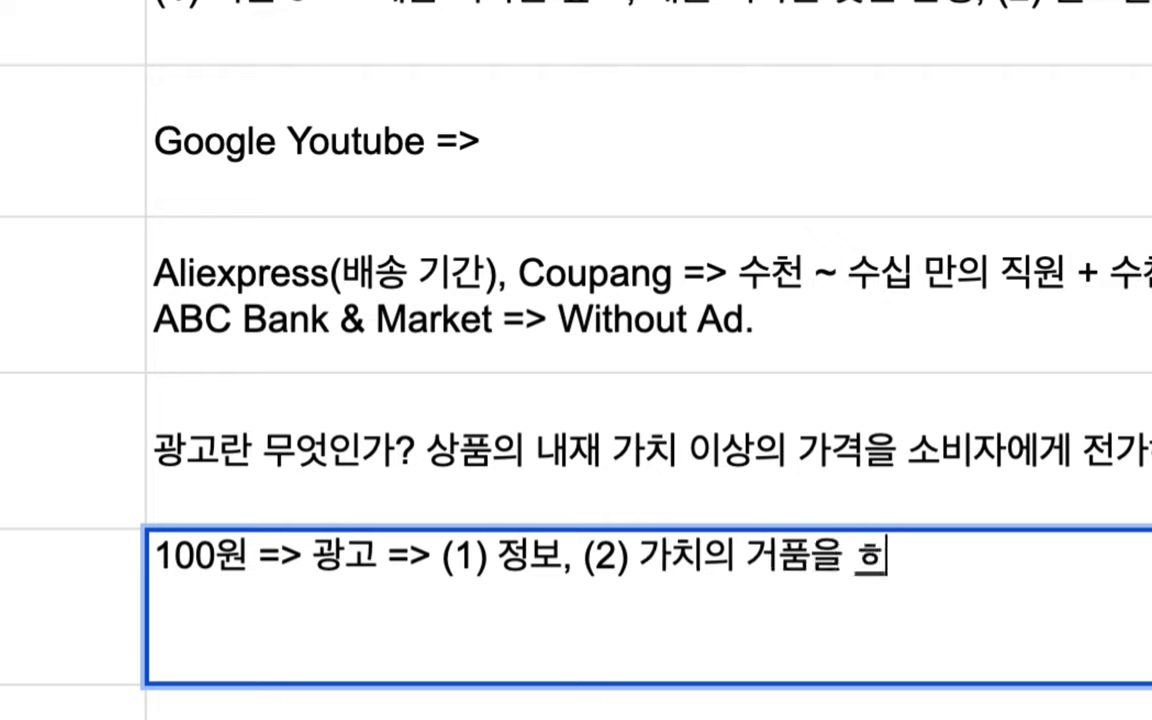
{"action": "left_click_drag", "start_coordinate": [311, 555], "coordinate": [537, 553]}
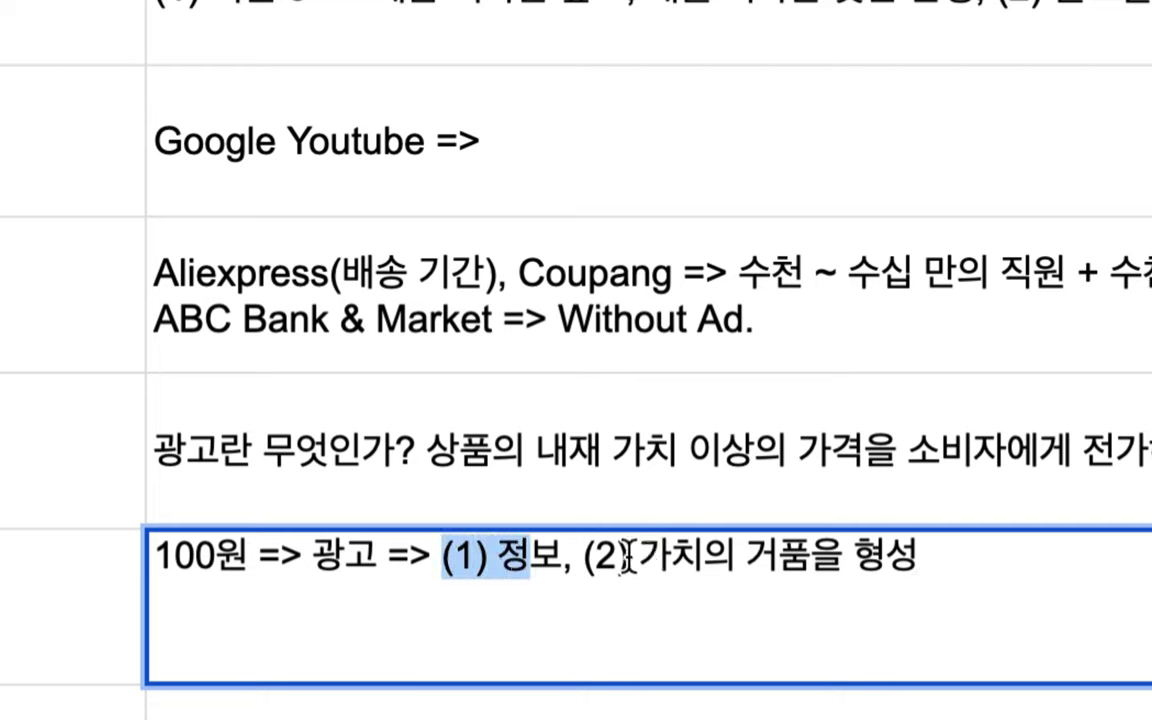
{"action": "left_click", "coordinate": [728, 558]}
{"action": "key", "text": "BackSpace"}
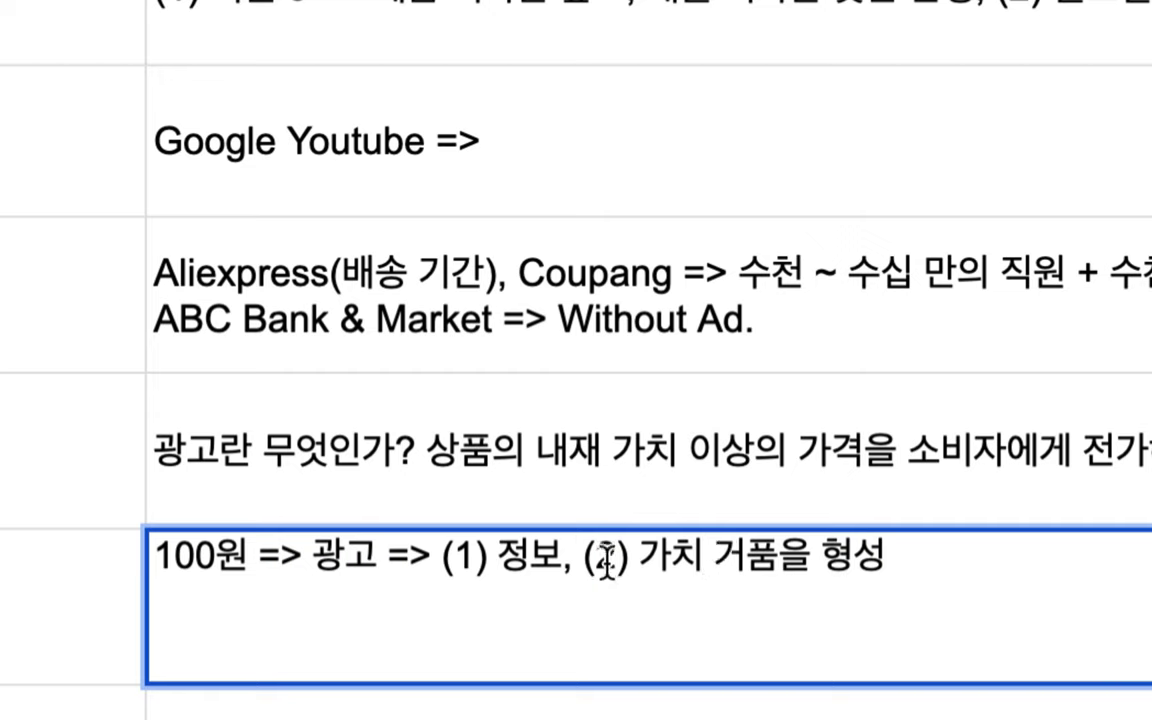
- Add "99%" after "형성" and "1%" after "정보" in cell B8
{"action": "left_click", "coordinate": [905, 558]}
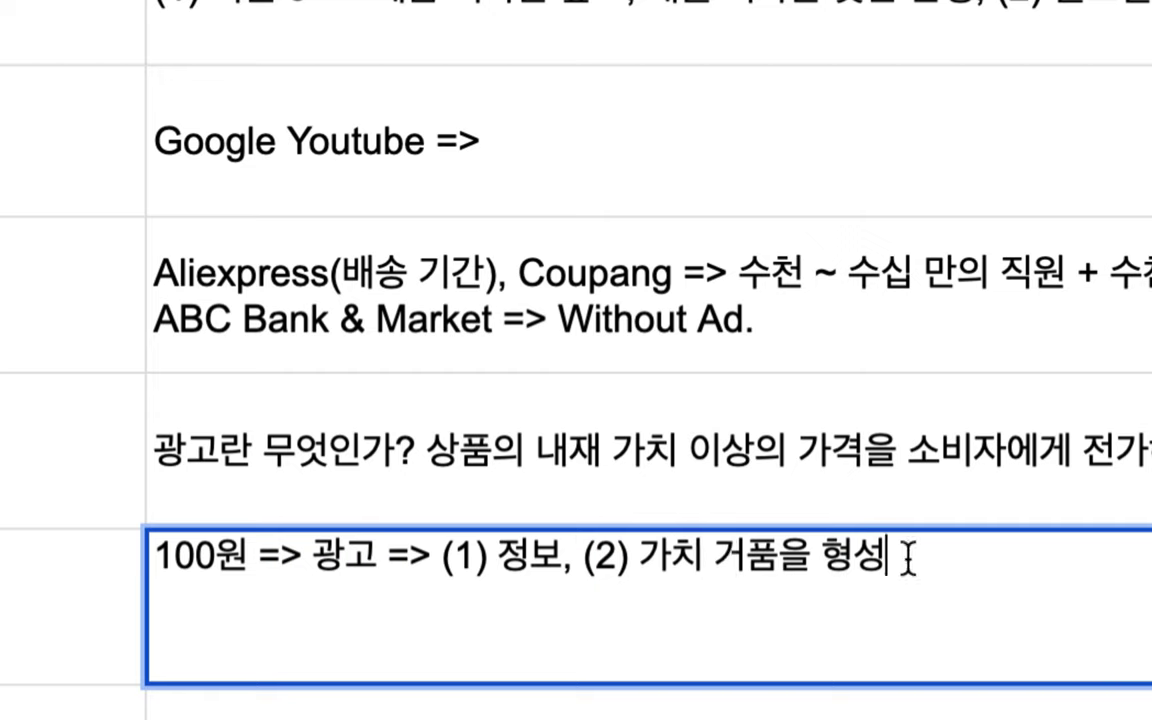
{"action": "type", "text": "99%"}
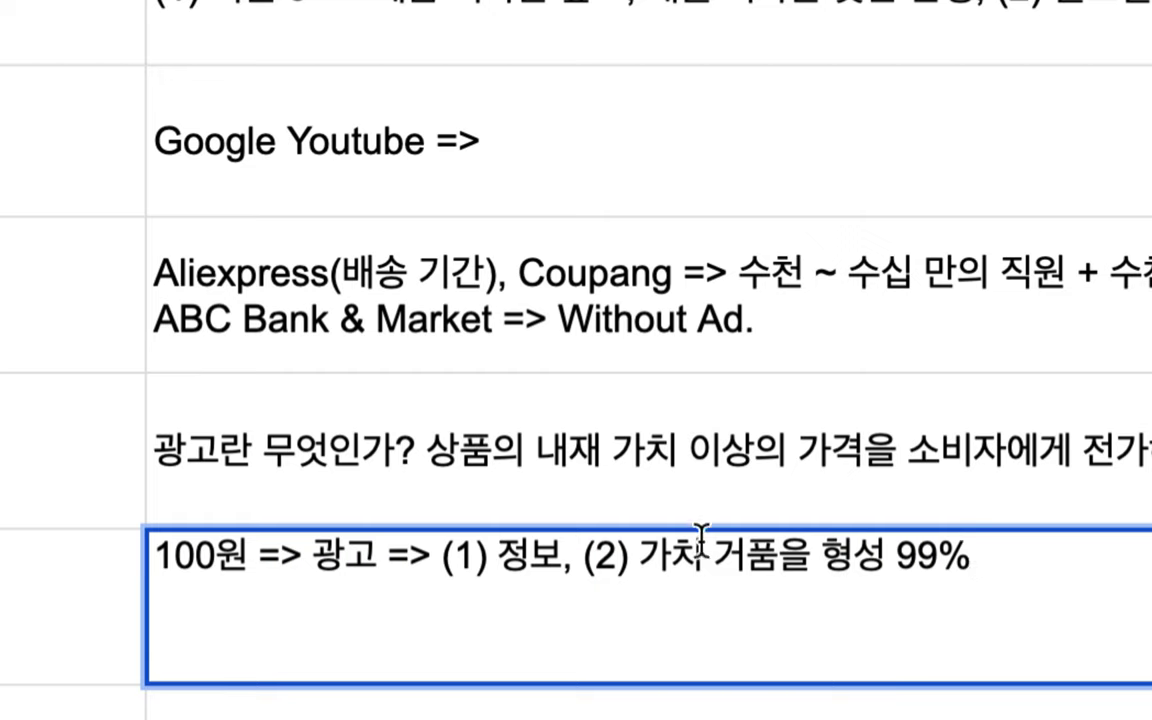
{"action": "left_click", "coordinate": [564, 553]}
{"action": "type", "text": "1%"}
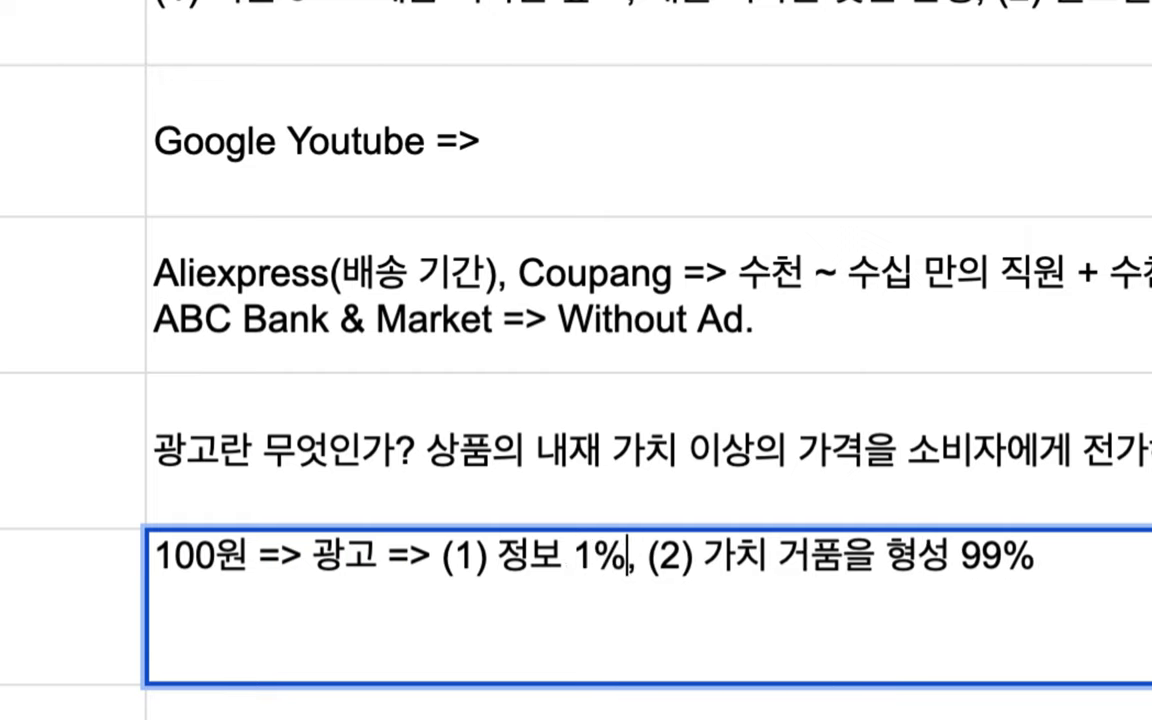
{"action": "double_click", "coordinate": [312, 556]}
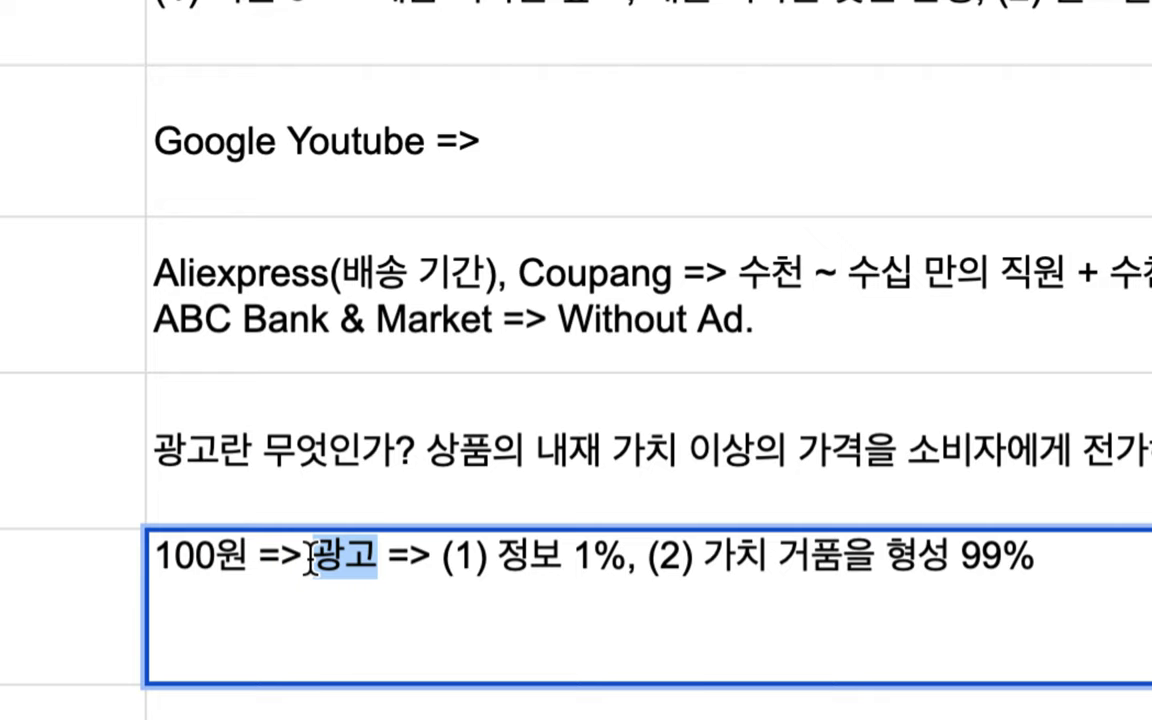
{"action": "left_click", "coordinate": [281, 548]}
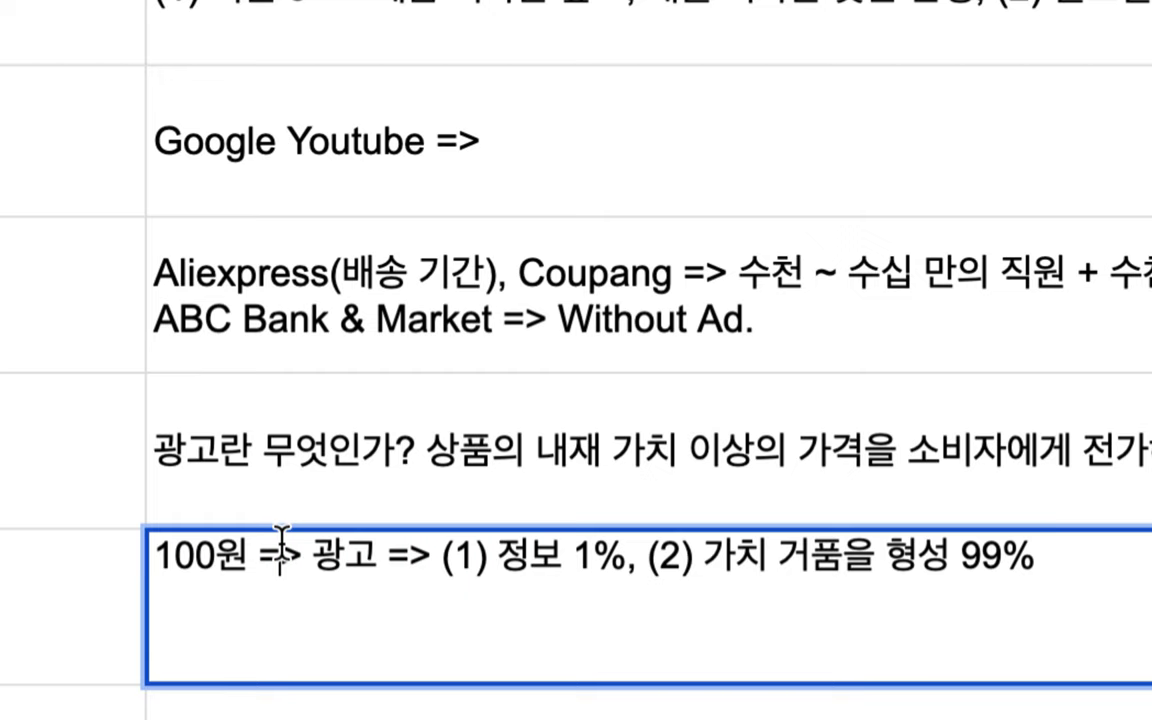
{"action": "left_click_drag", "start_coordinate": [281, 548], "coordinate": [170, 551]}
{"action": "left_click", "coordinate": [299, 562]}
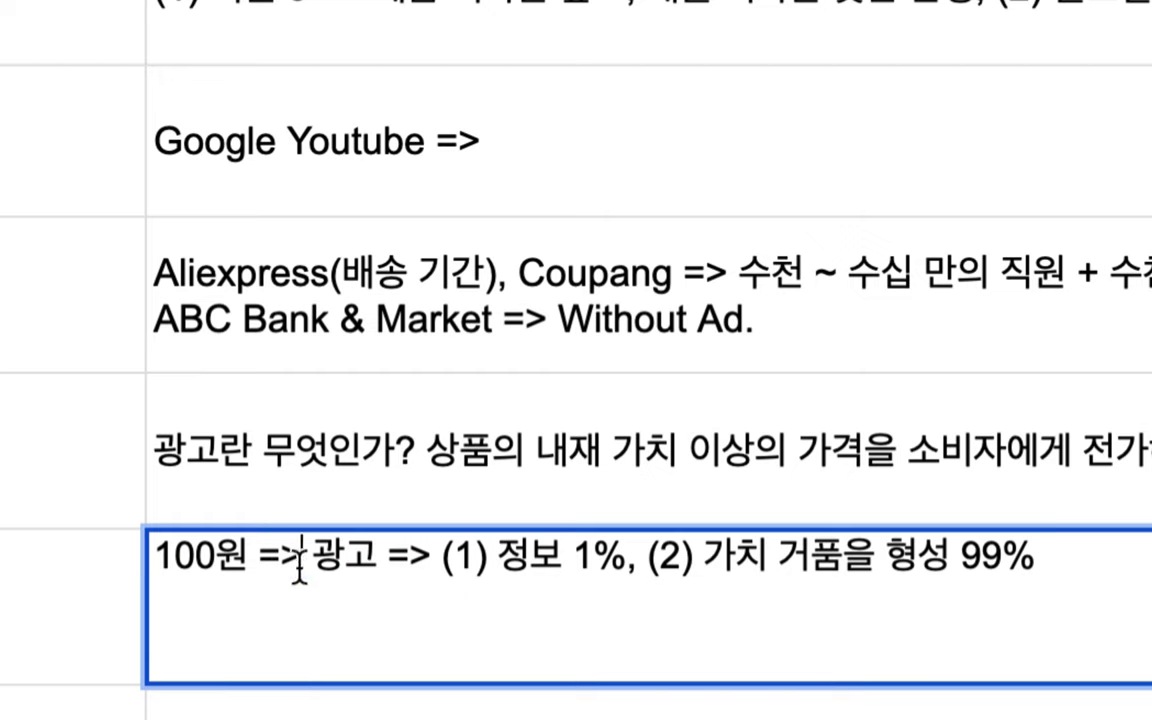
{"action": "left_click_drag", "start_coordinate": [299, 563], "coordinate": [370, 567]}
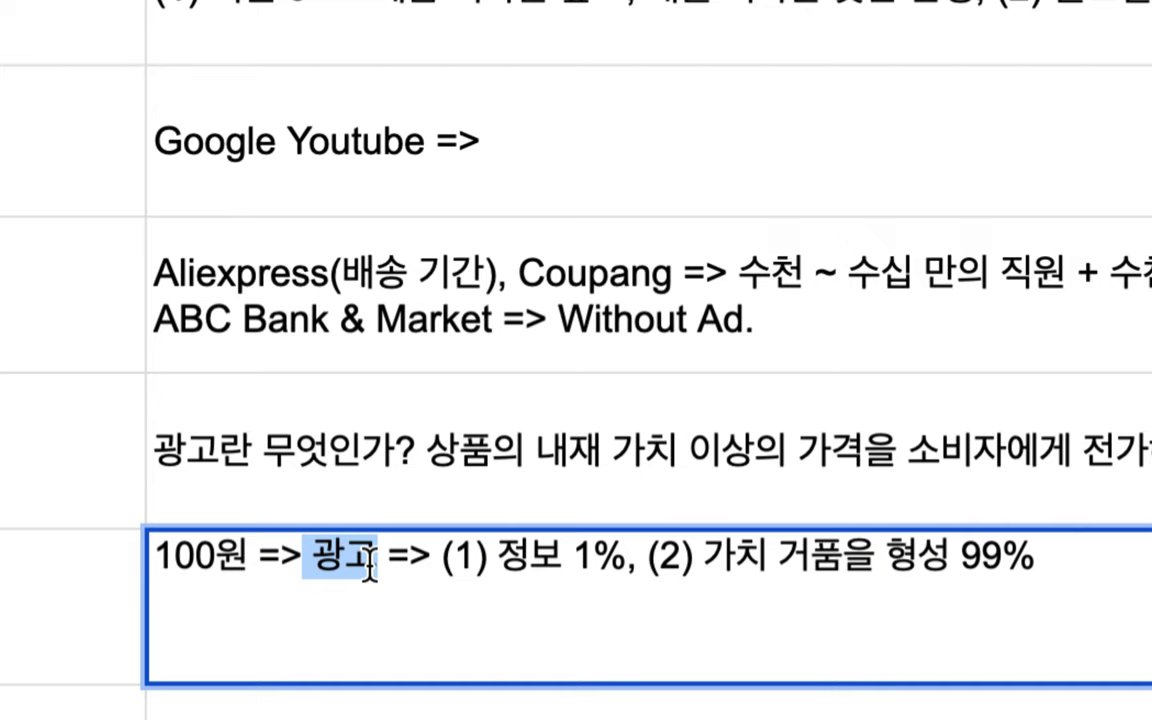
{"action": "left_click", "coordinate": [407, 471]}
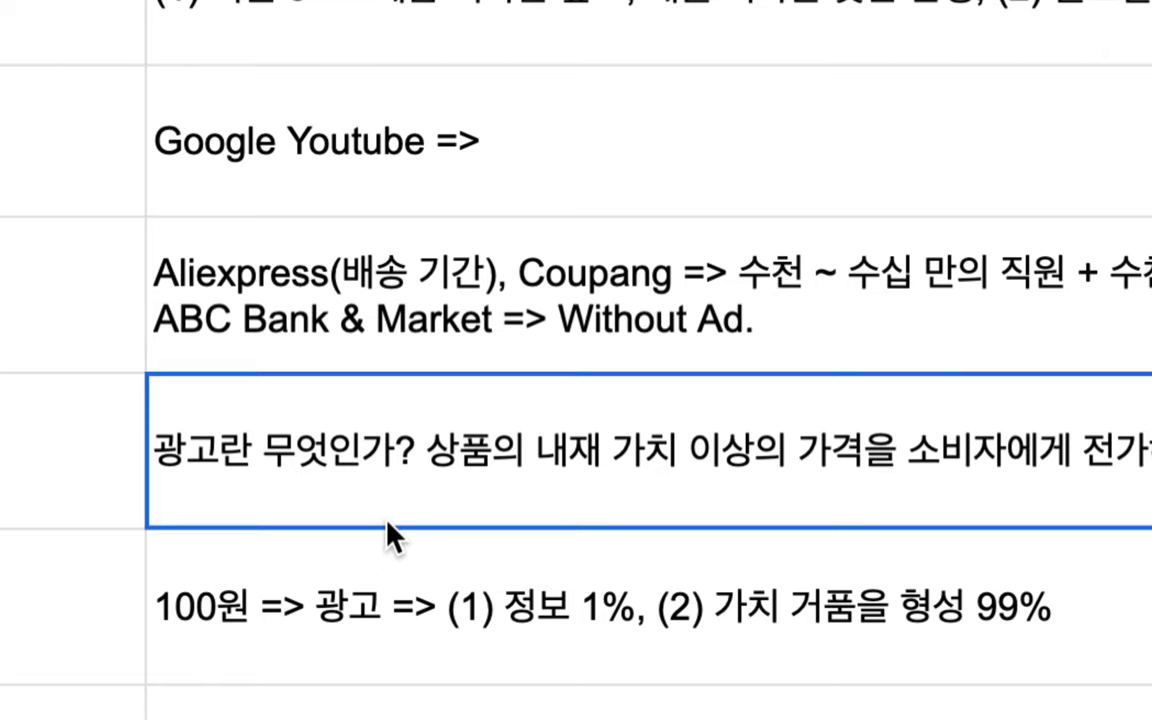
{"action": "double_click", "coordinate": [409, 352]}
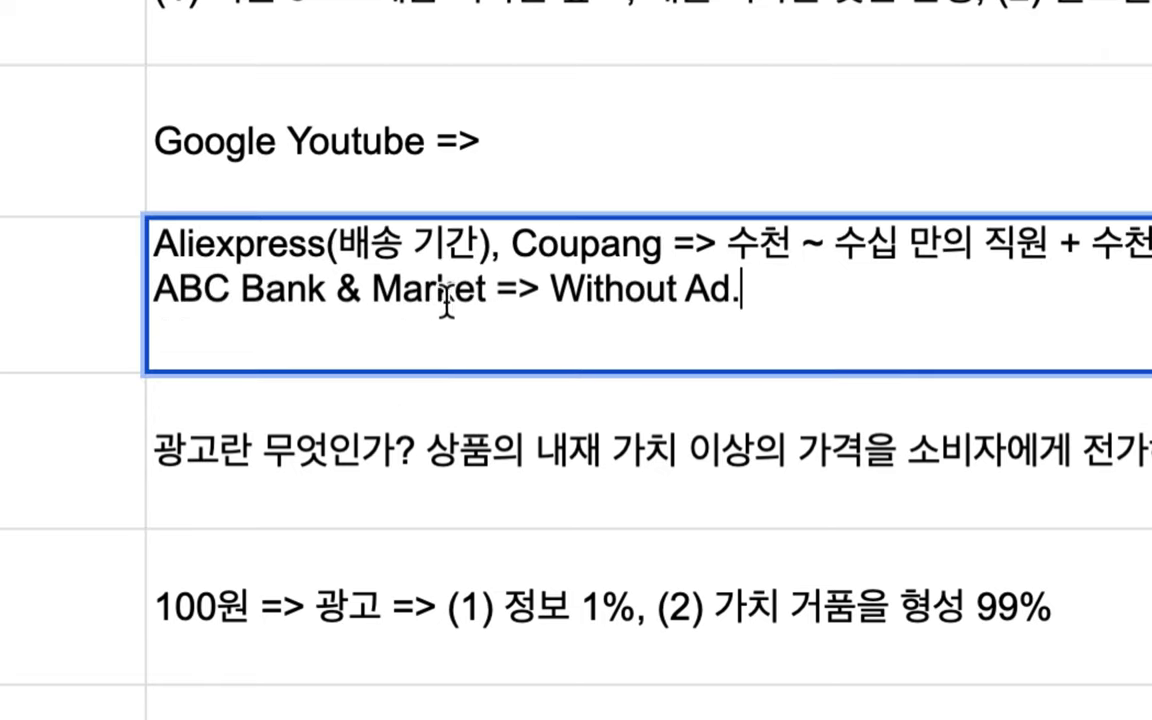
{"action": "left_click_drag", "start_coordinate": [497, 289], "coordinate": [357, 298]}
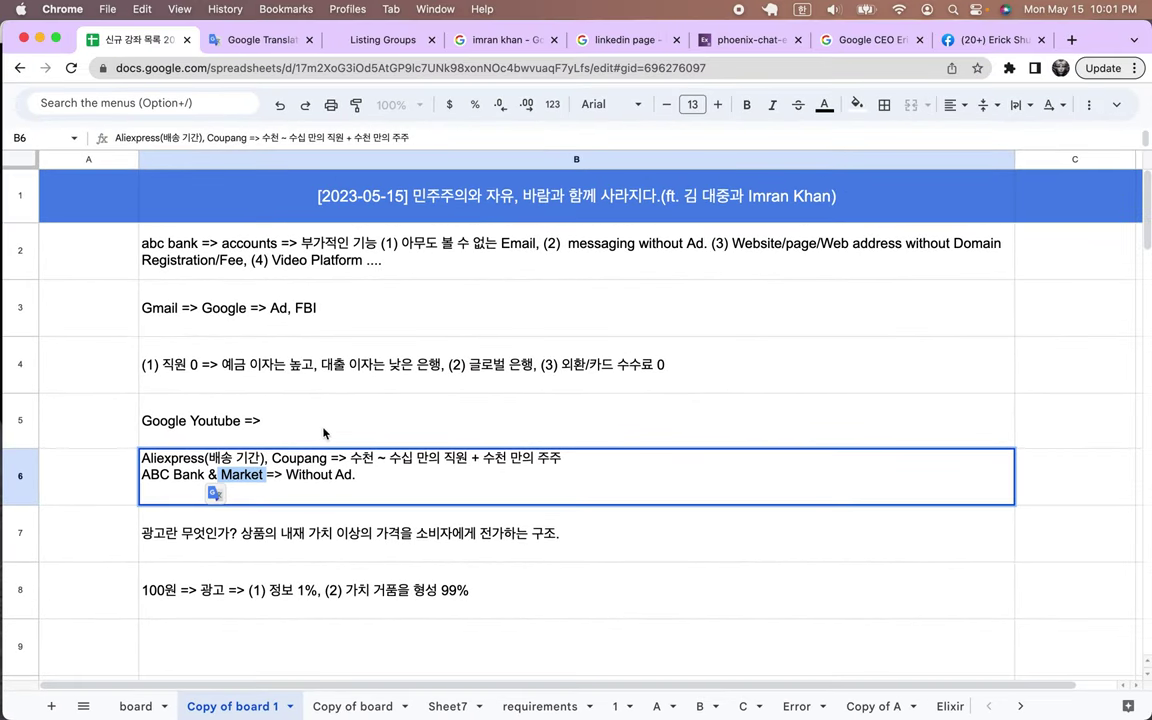
{"action": "left_click", "coordinate": [334, 430]}
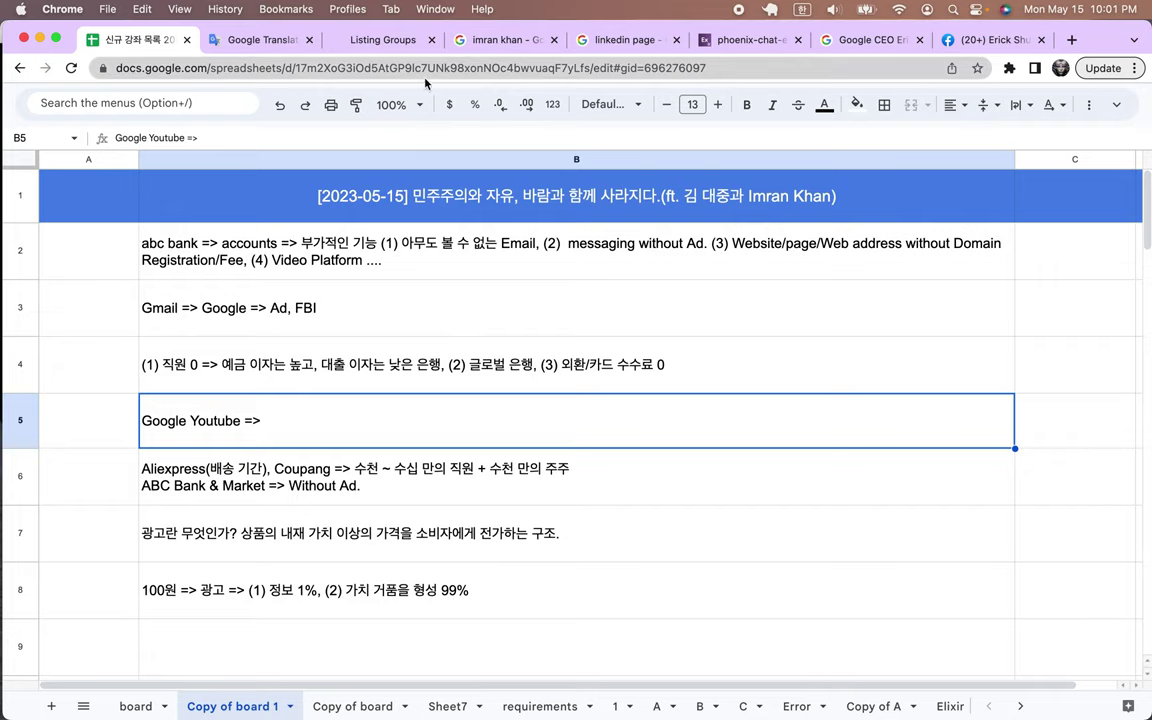
- Switch to the Listing Groups browser page and view the beginning of the 국수만찬 group page
{"action": "left_click", "coordinate": [394, 44]}
{"action": "scroll", "coordinate": [240, 216], "scroll_direction": "up", "scroll_amount": 15}
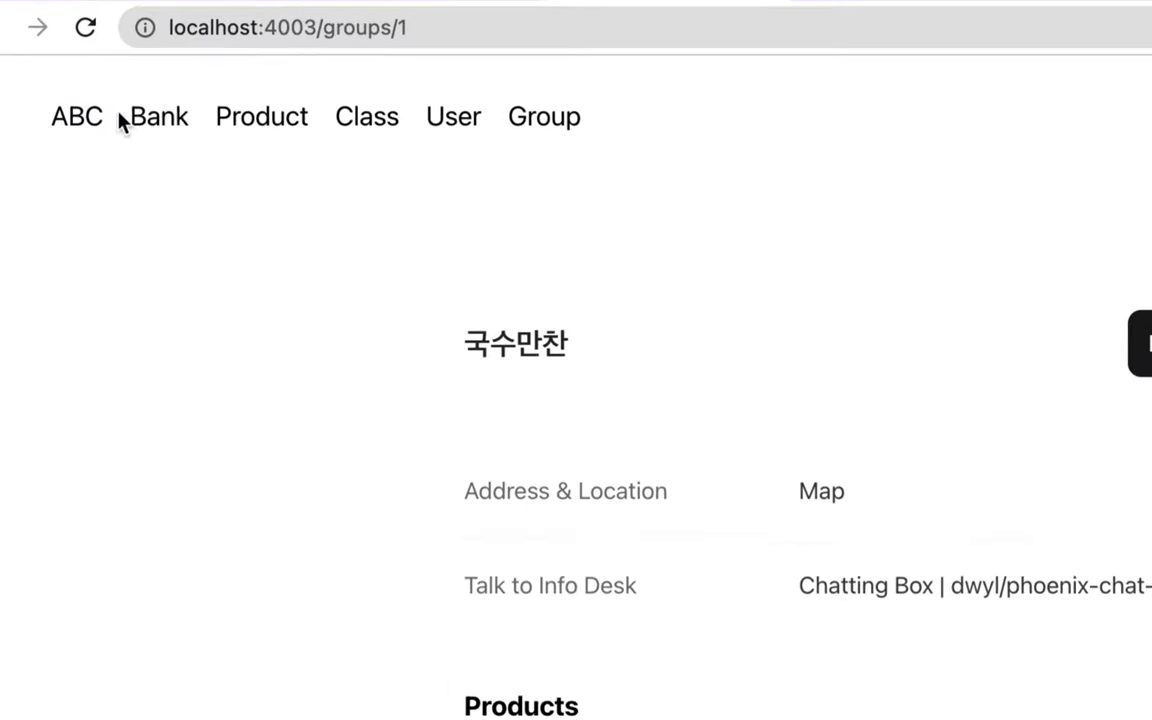
- Browse the worldwide product search list, open the 만두 product's page and look through its company details and products table
{"action": "left_click", "coordinate": [249, 123]}
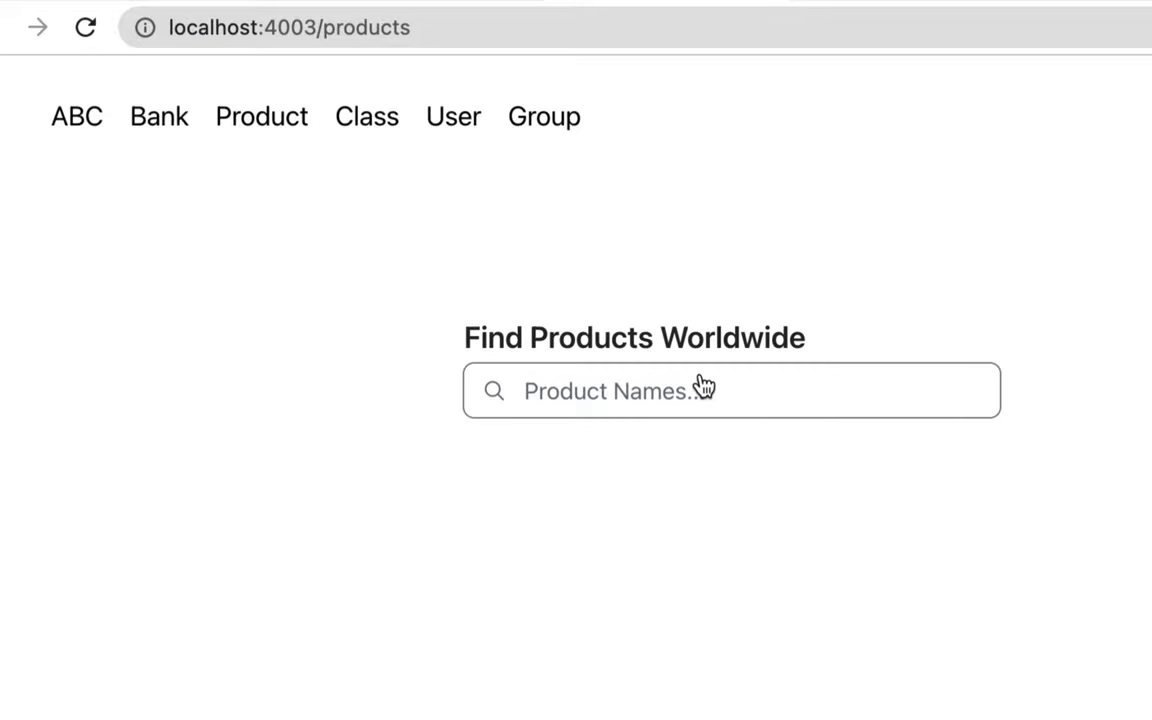
{"action": "left_click", "coordinate": [704, 389]}
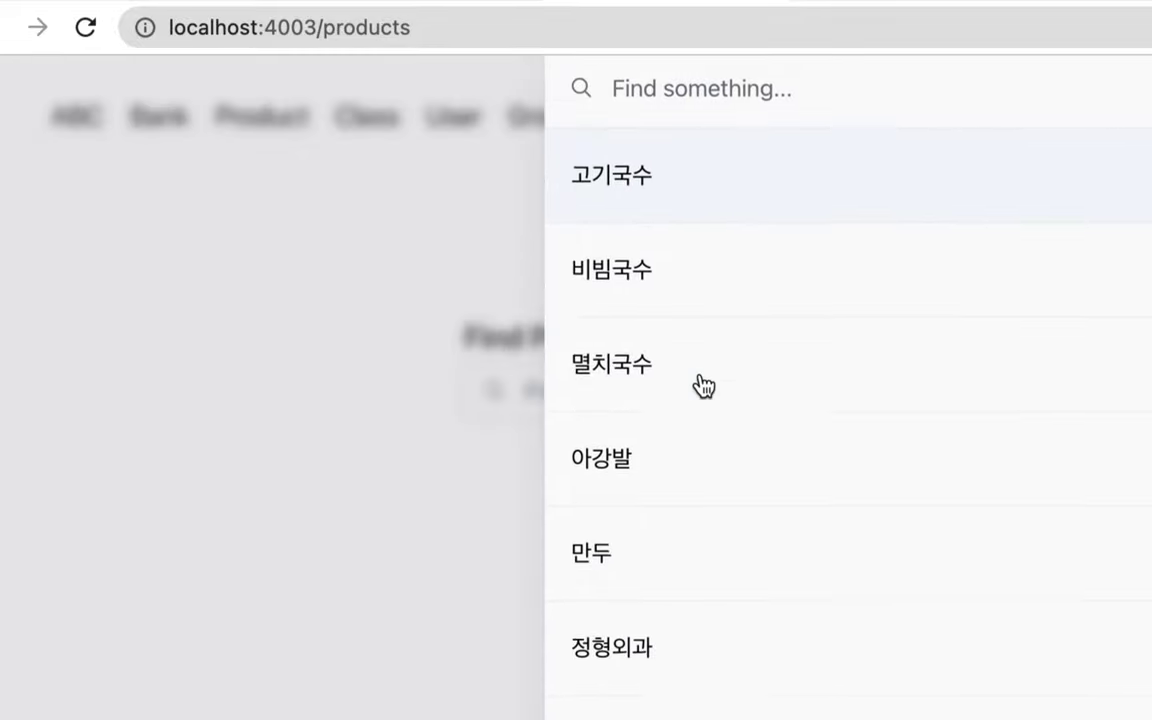
{"action": "scroll", "coordinate": [700, 386], "scroll_direction": "down", "scroll_amount": 5}
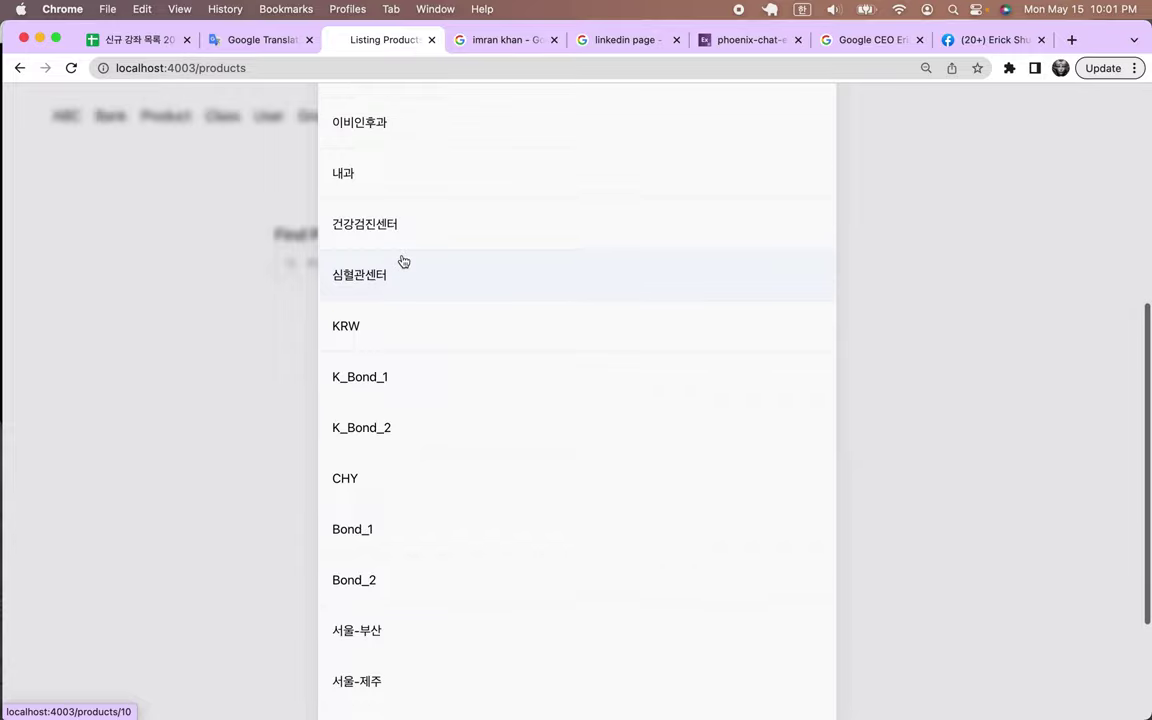
{"action": "scroll", "coordinate": [390, 258], "scroll_direction": "up", "scroll_amount": 3}
{"action": "left_click", "coordinate": [378, 226]}
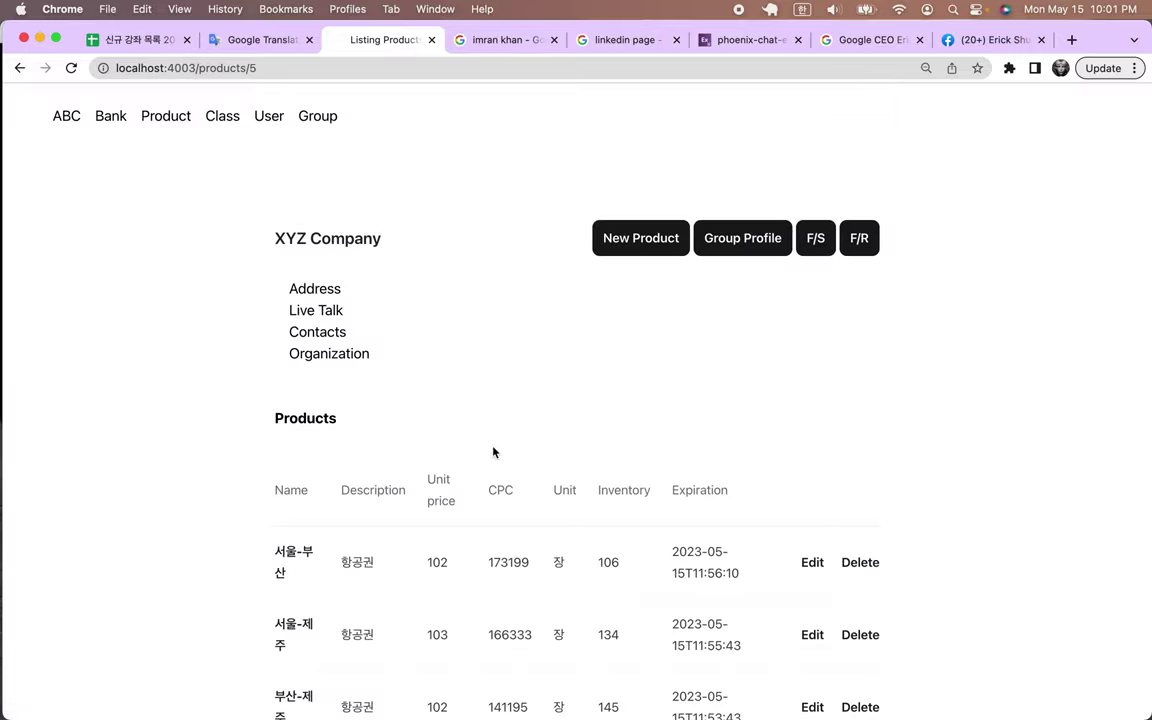
{"action": "scroll", "coordinate": [494, 453], "scroll_direction": "down", "scroll_amount": 5}
{"action": "scroll", "coordinate": [491, 445], "scroll_direction": "up", "scroll_amount": 5}
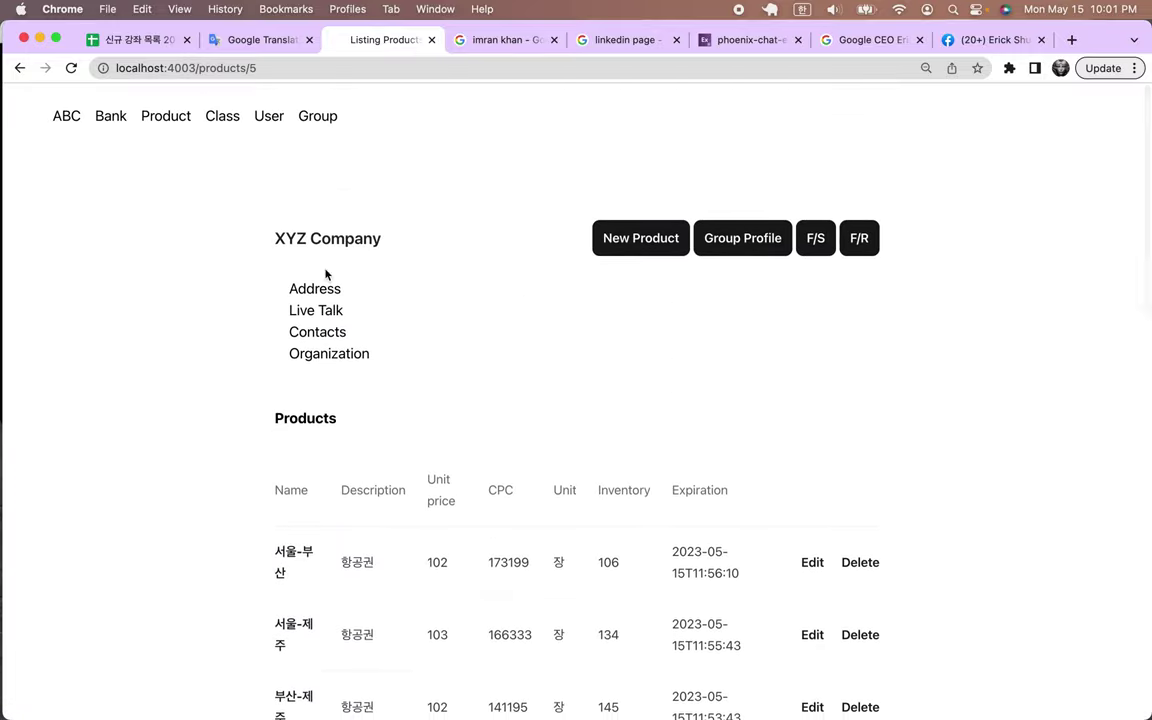
- View the Class page, open the User page, and return to the lecture notes spreadsheet in Google Sheets
{"action": "left_click", "coordinate": [229, 126]}
{"action": "left_click", "coordinate": [270, 122]}
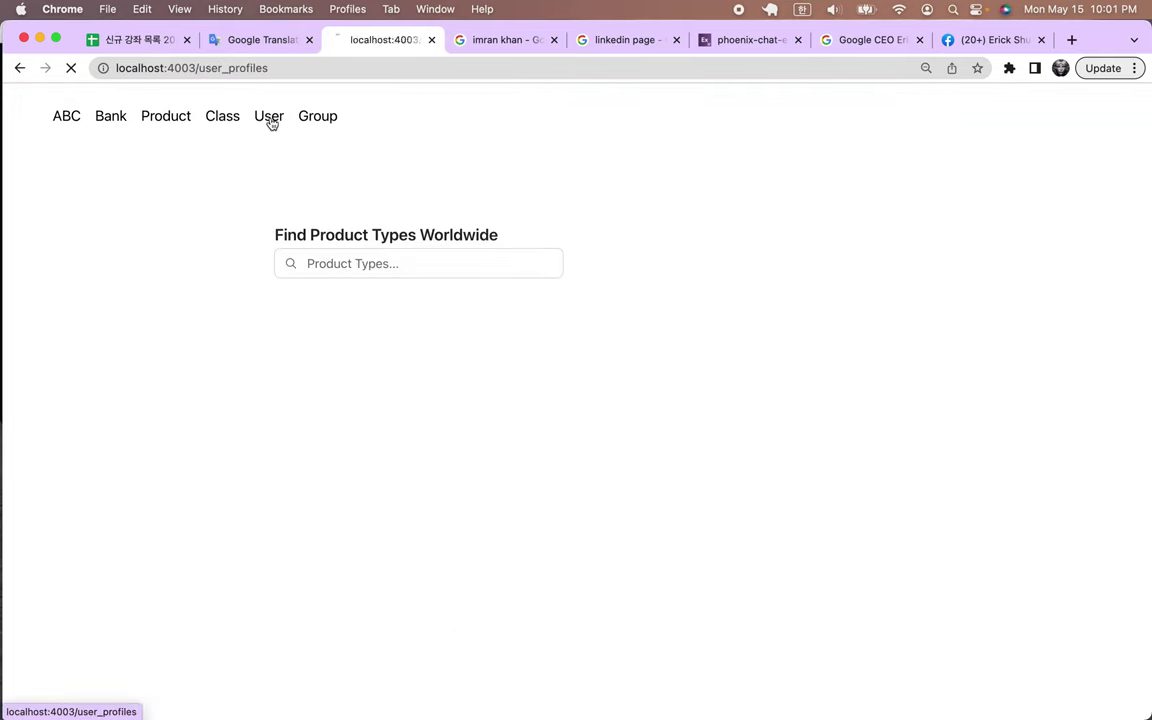
{"action": "left_click", "coordinate": [140, 40]}
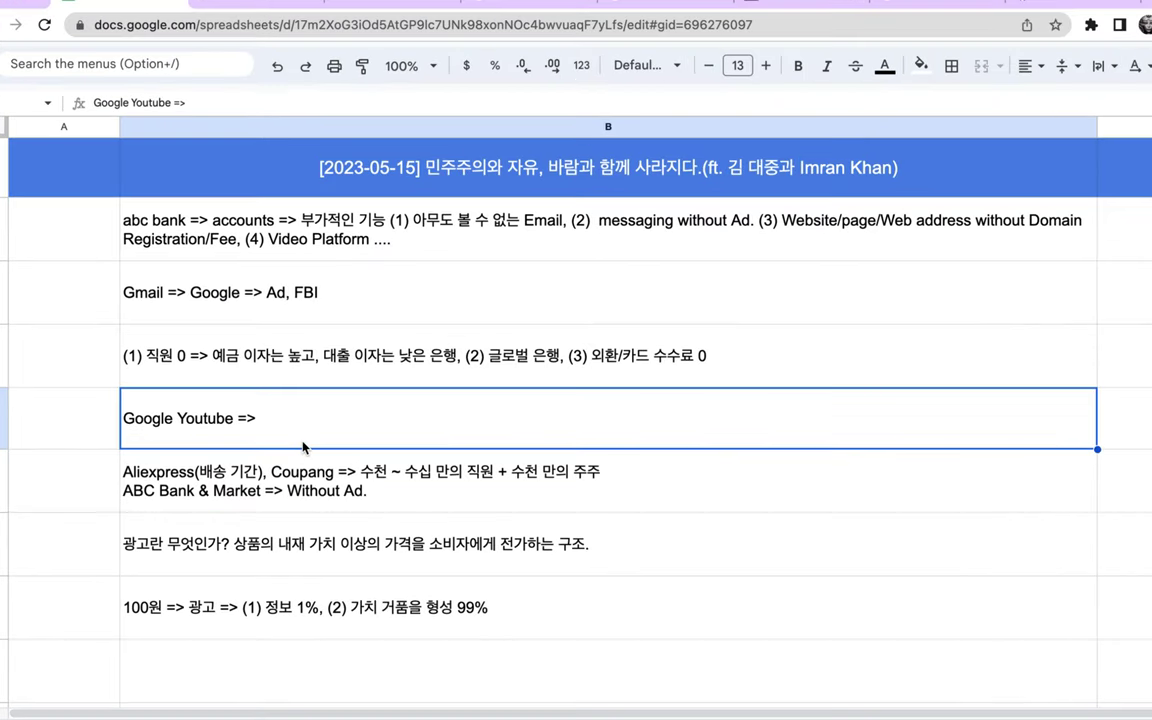